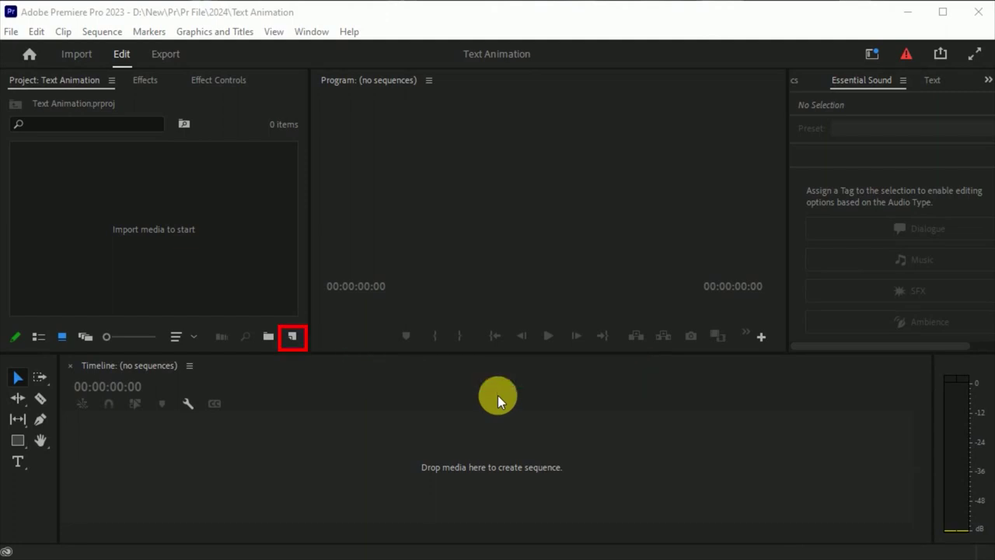
- Create a black color matte named BG with a width of 1920 and a height of 1080
left_click(293, 336)
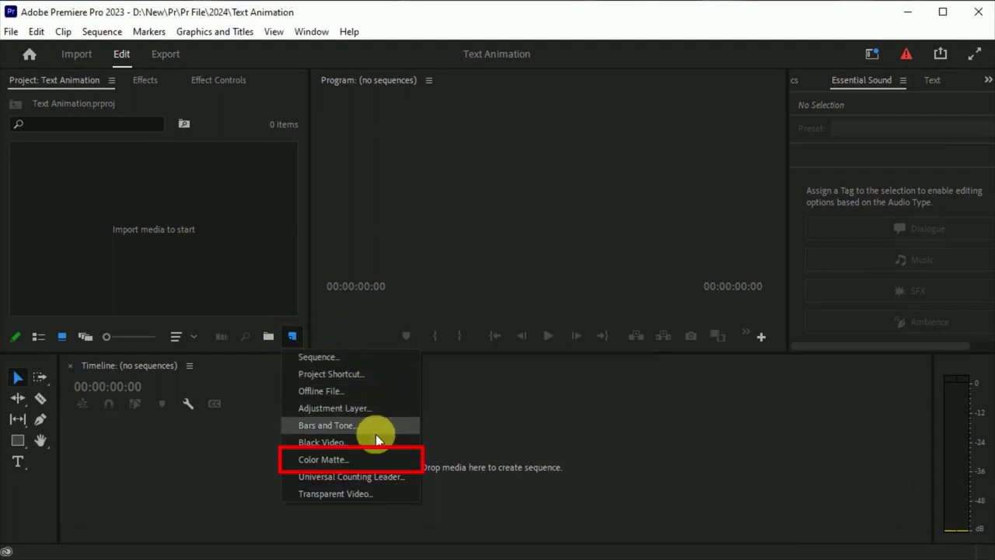
left_click(375, 460)
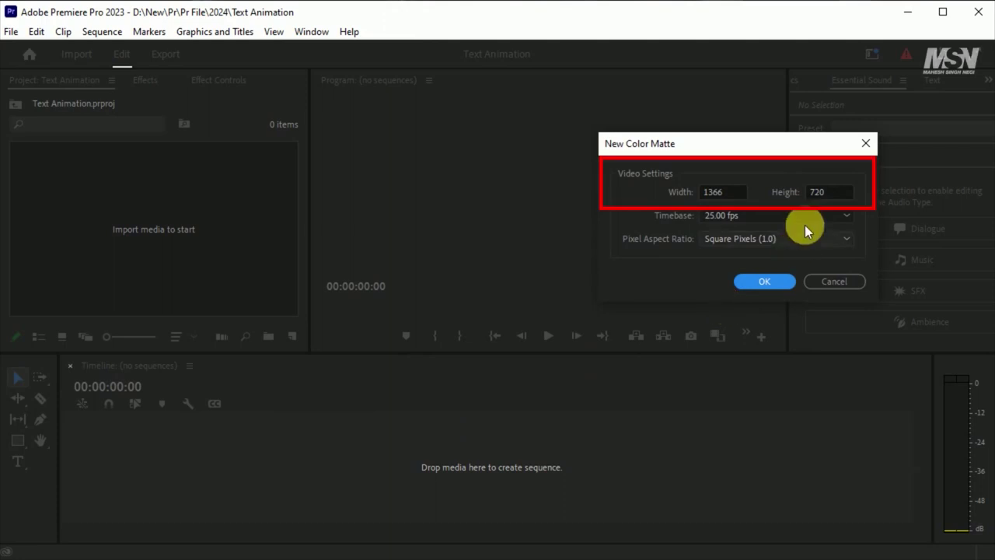
double_click(723, 192)
type("1920")
key("Tab")
type("1080")
left_click(760, 215)
left_click(756, 316)
left_click(766, 282)
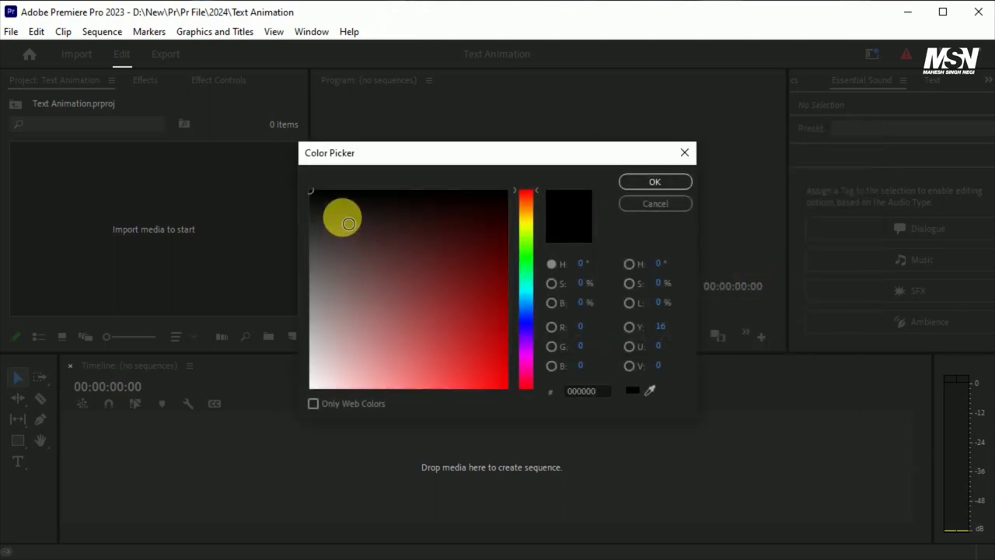
left_click(657, 182)
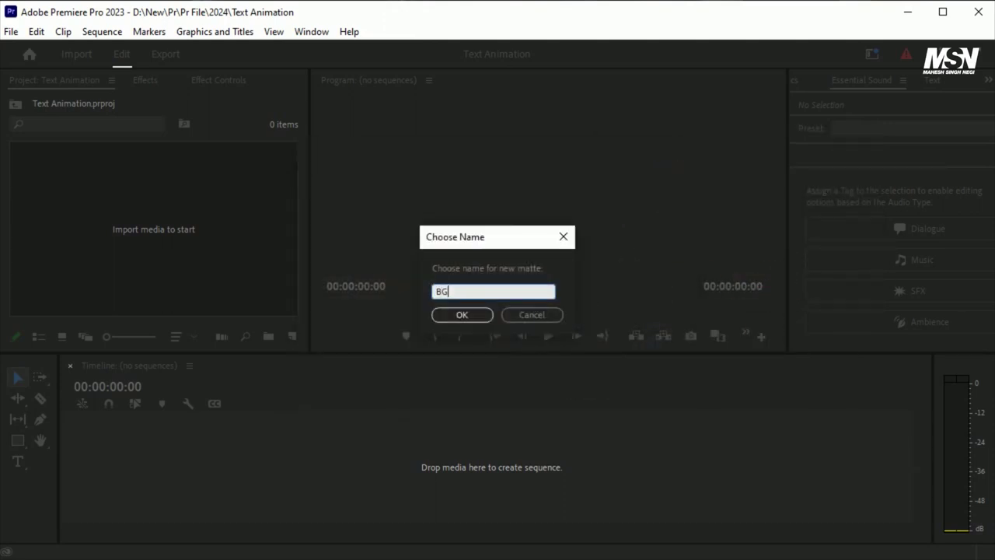
left_click(470, 313)
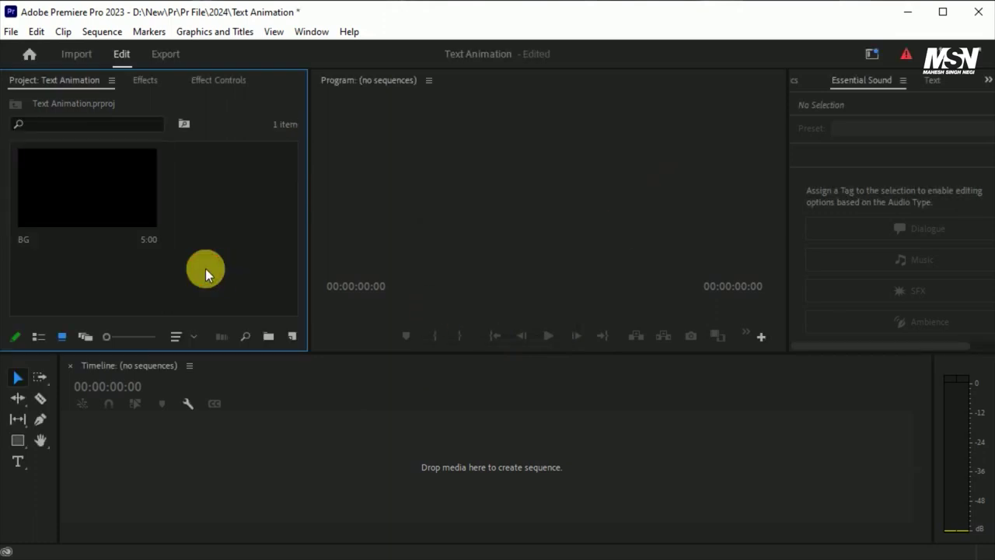
- Build a sequence from the BG matte and add the text EDUCATION near the middle of the frame
left_click_drag(89, 206, 211, 507)
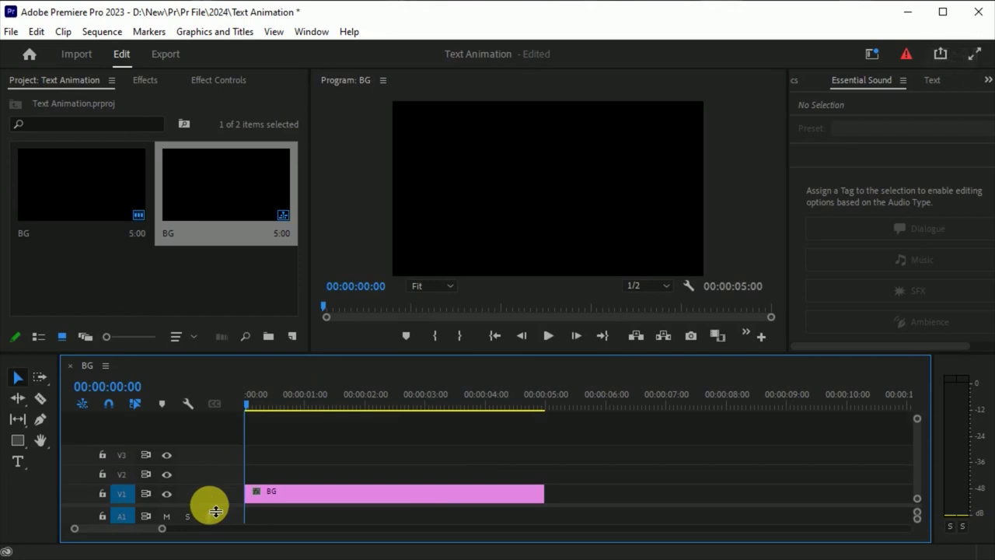
left_click(359, 495)
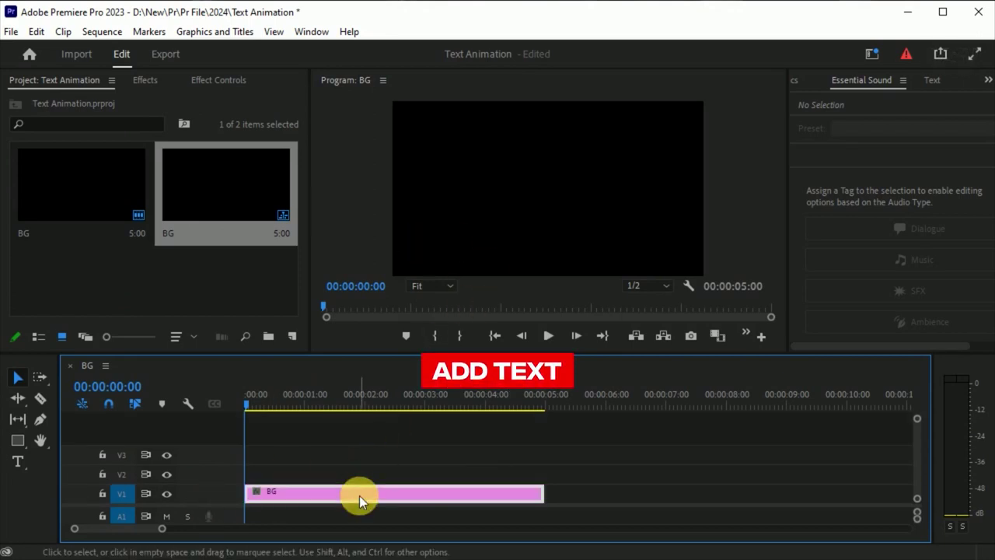
left_click(17, 462)
left_click(496, 176)
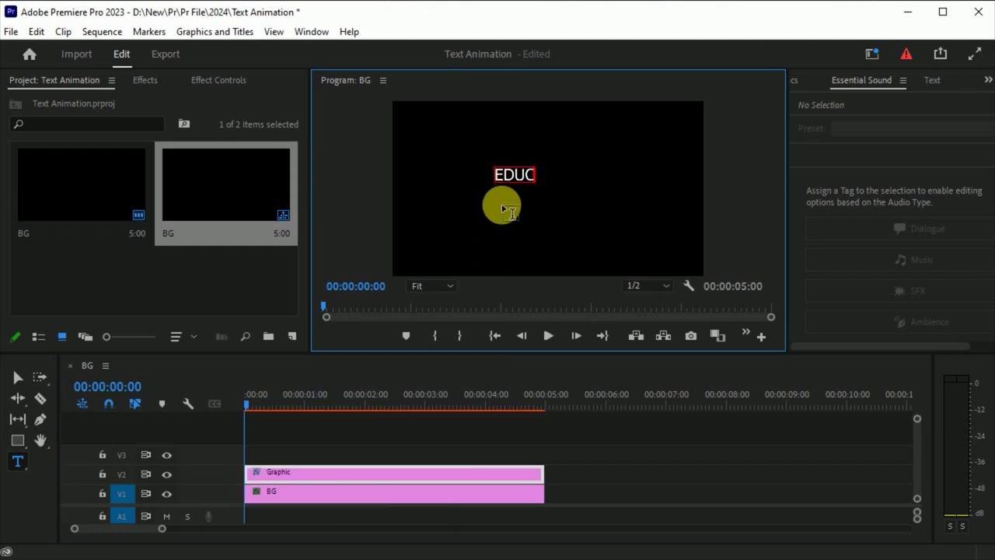
left_click(17, 377)
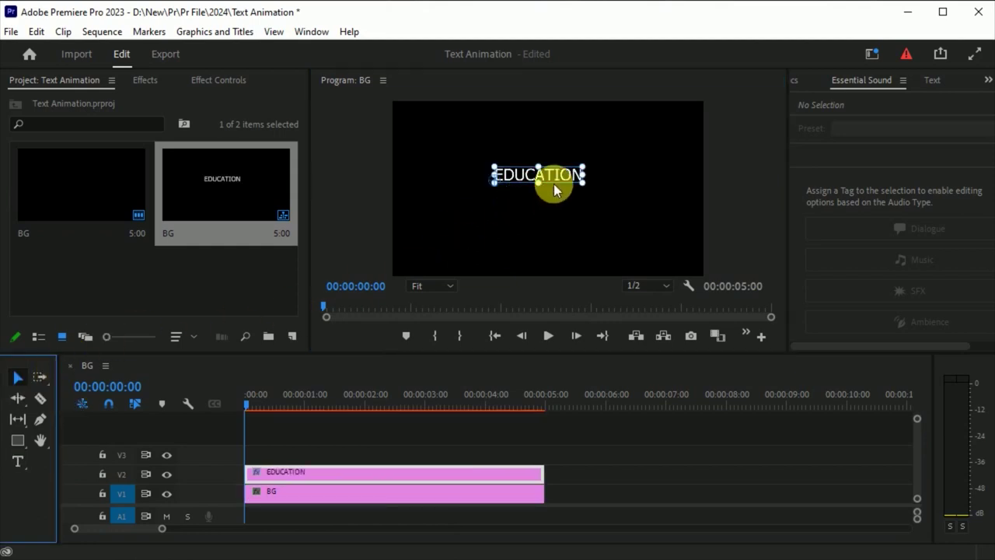
- Bring up the Essential Graphics properties of the EDUCATION text and check that the Essentials workspace is in use
left_click(931, 81)
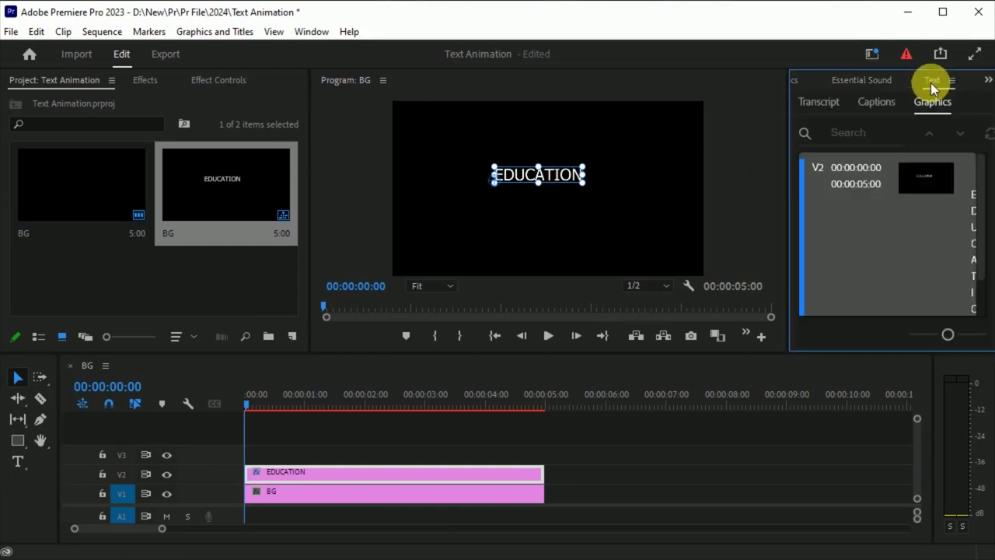
left_click(855, 84)
left_click(797, 84)
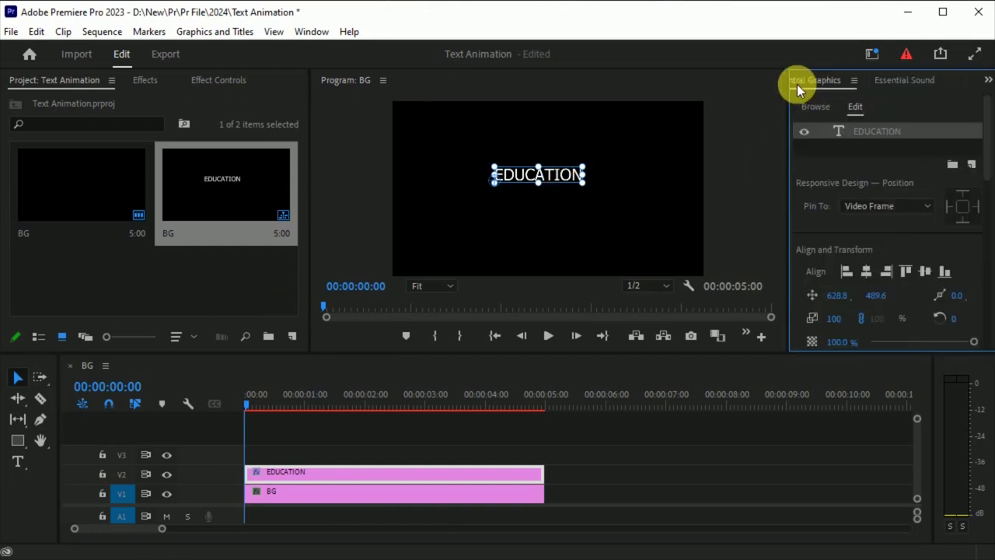
left_click(316, 39)
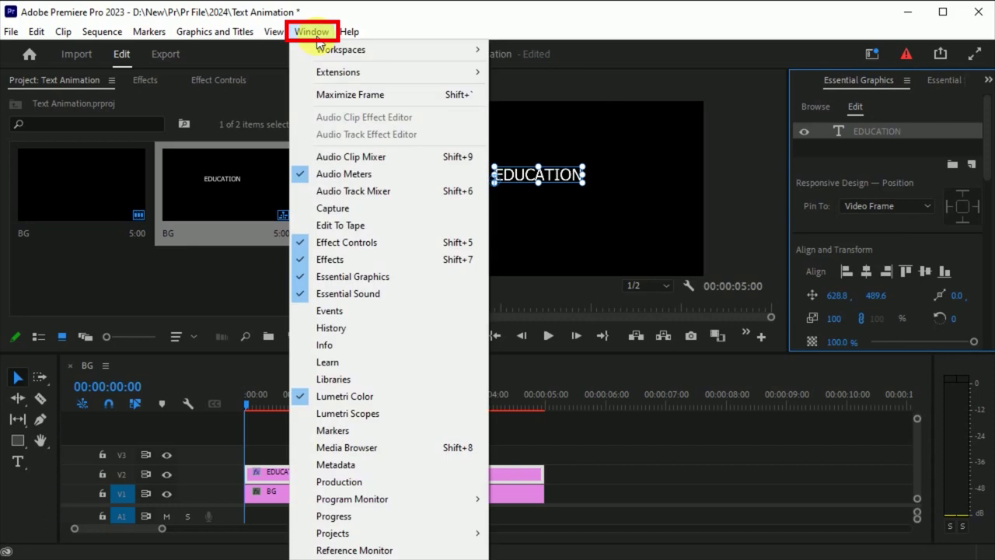
mouse_move(378, 49)
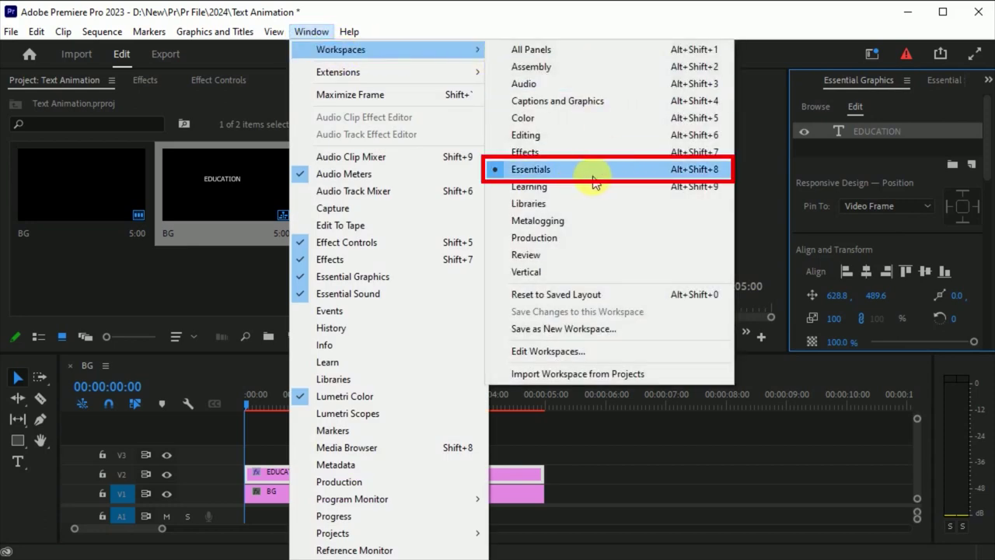
left_click(858, 83)
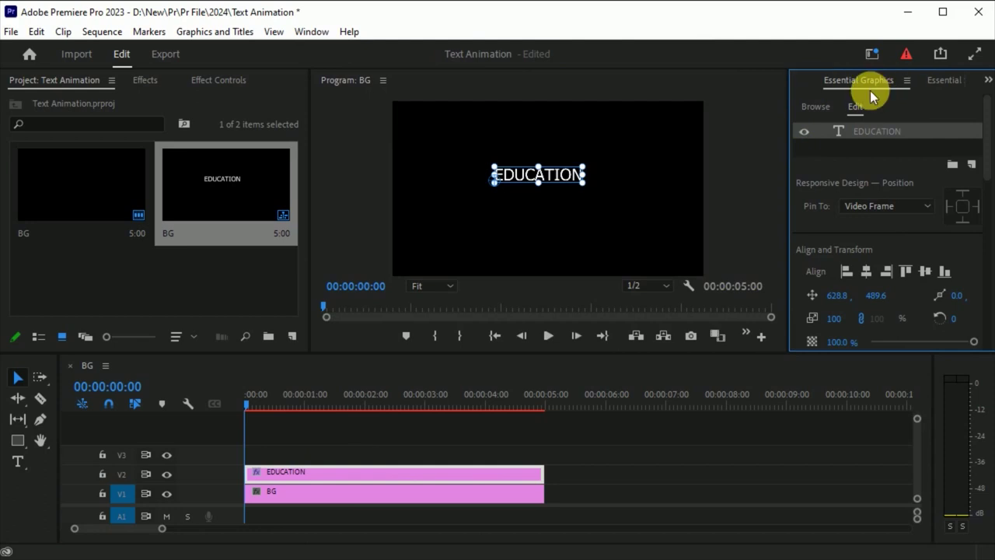
- Set the EDUCATION text to Integral CF Demi Bold at size 178
scroll(986, 165, "down", 1)
left_click_drag(986, 165, 989, 251)
left_click(968, 164)
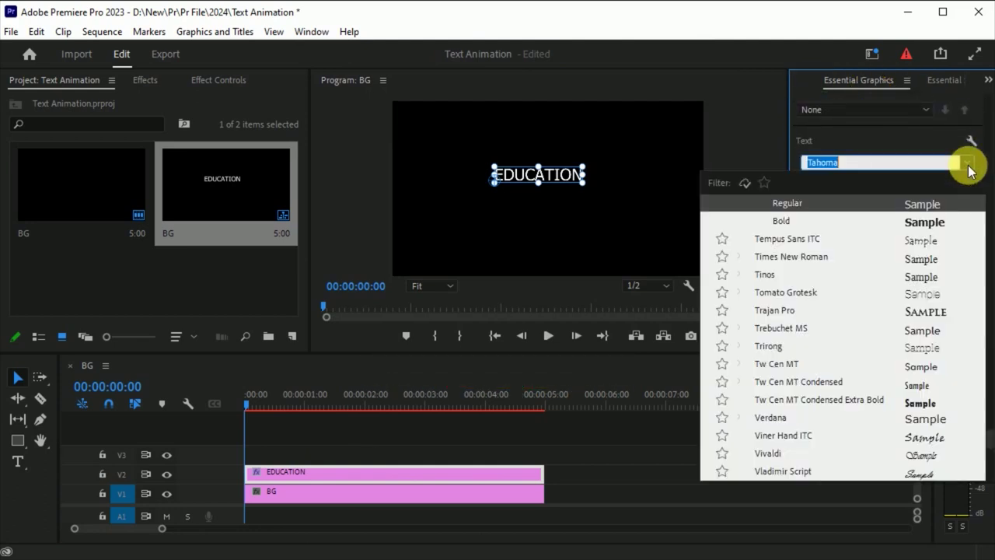
type("INT")
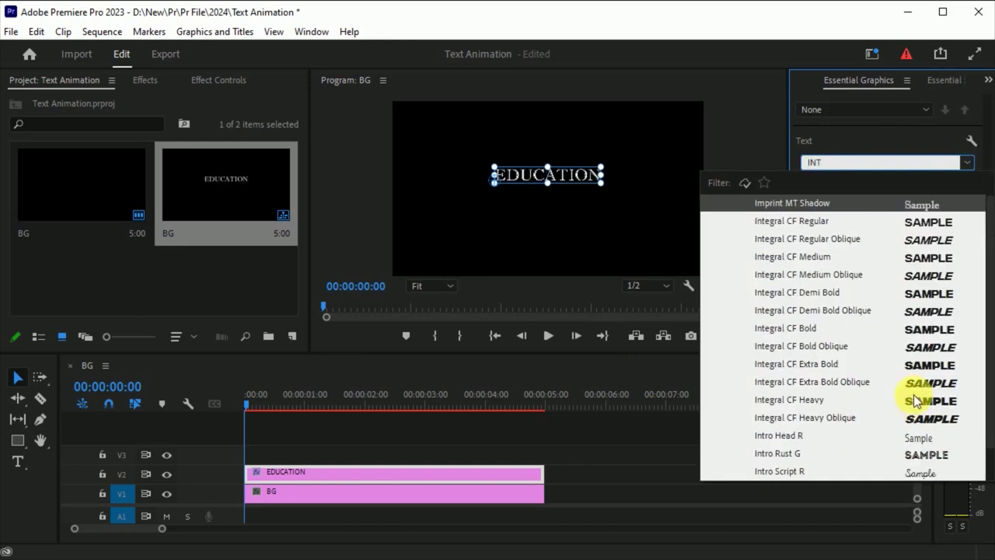
left_click(829, 299)
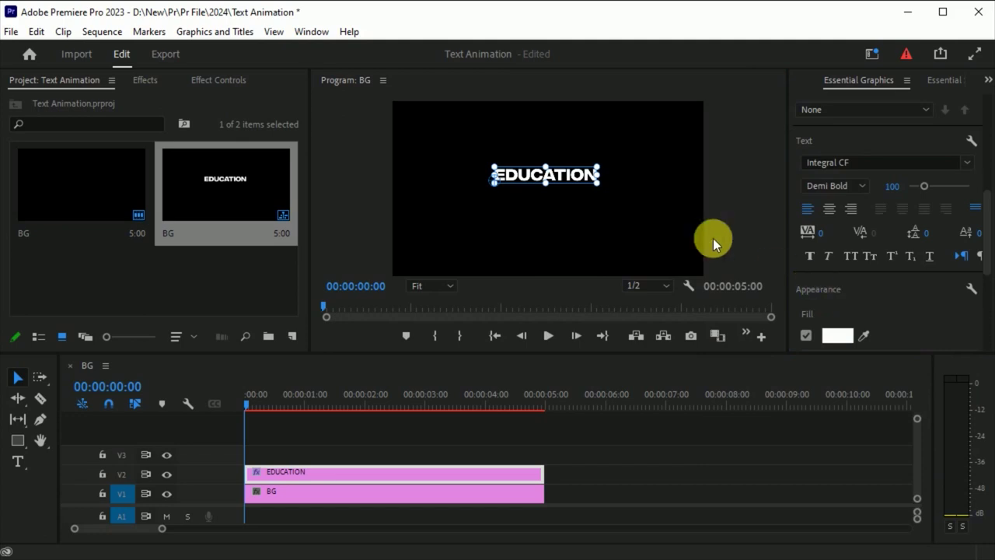
left_click_drag(920, 193, 935, 185)
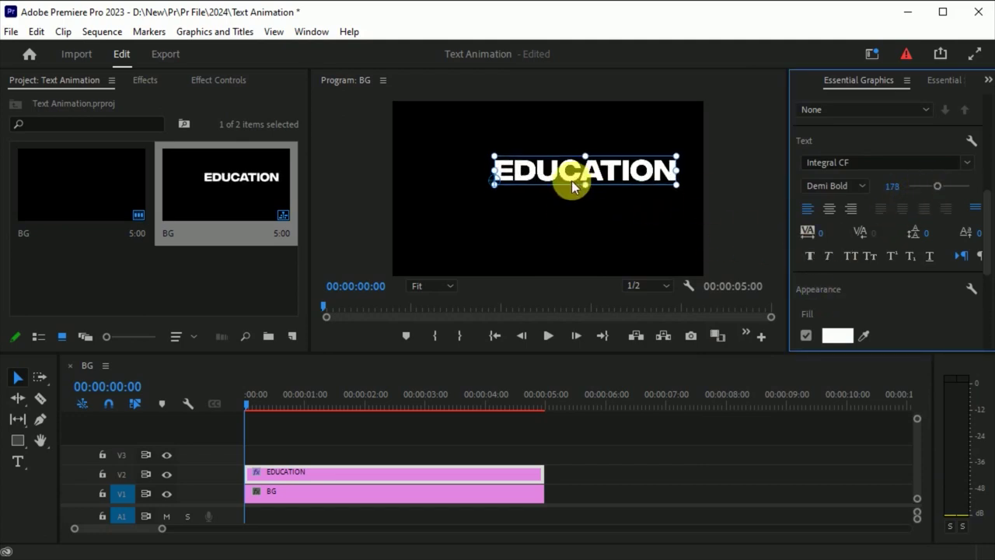
- Move the text's anchor point to its own center, and center the text horizontally and vertically in the frame
left_click(497, 183)
left_click_drag(496, 182, 589, 172)
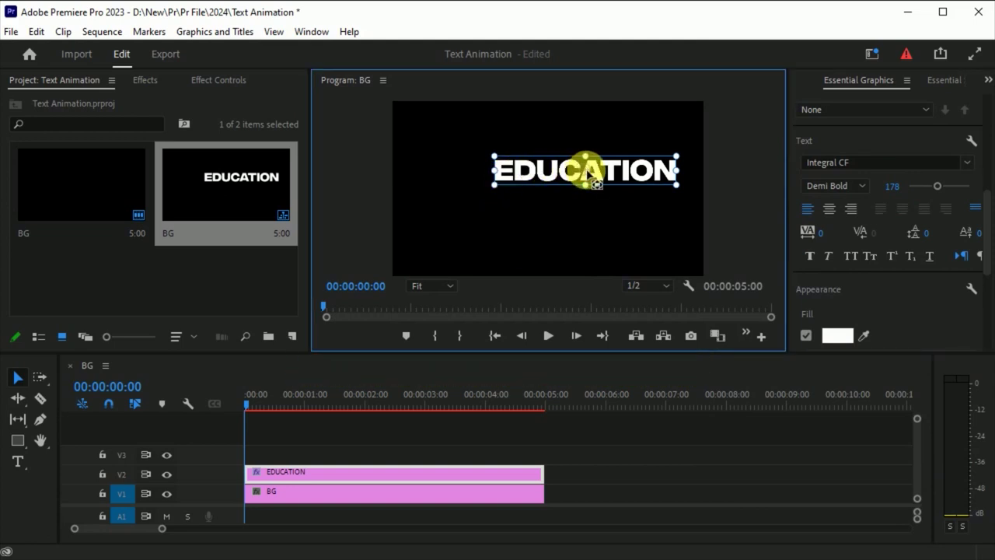
left_click_drag(785, 303, 762, 307)
scroll(977, 260, "up", 5)
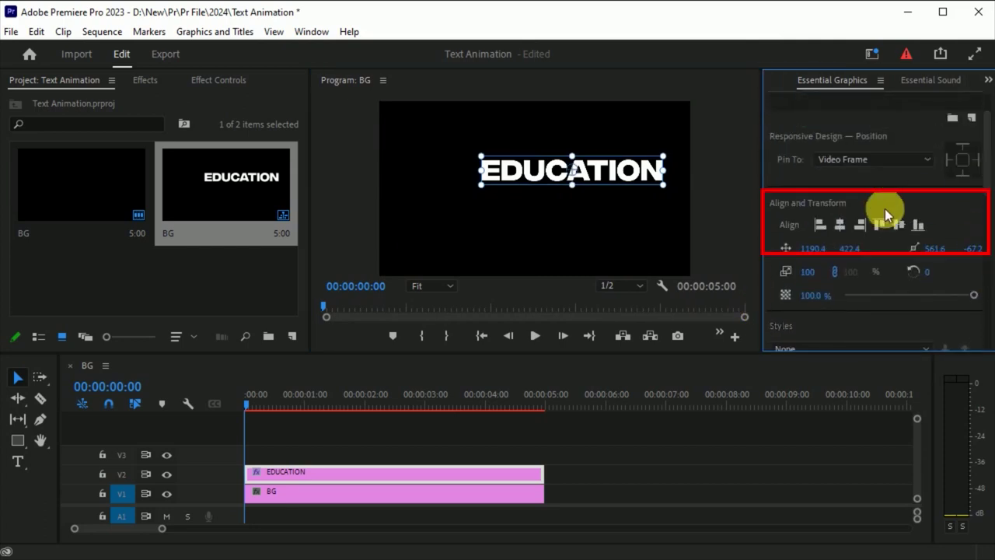
left_click(840, 225)
left_click(899, 225)
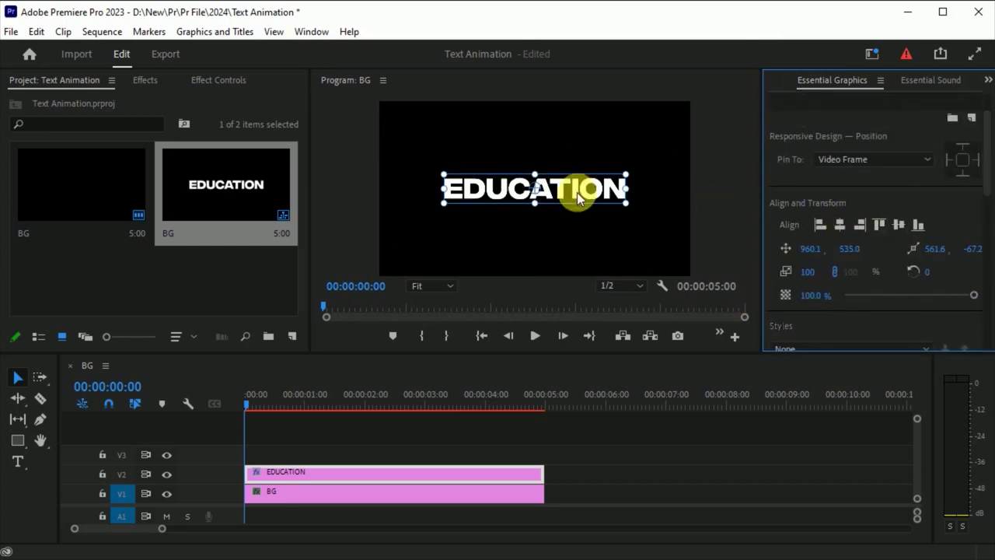
- Draw a thin rectangle across EDUCATION, slightly wider than the word, as a separate graphic and center it in the frame
left_click(20, 375)
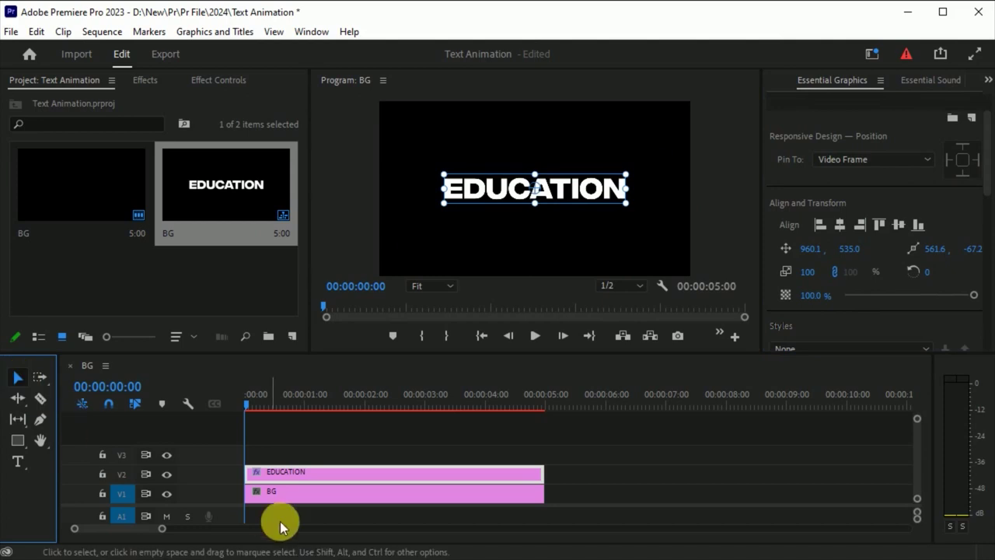
left_click(316, 447)
left_click(17, 440)
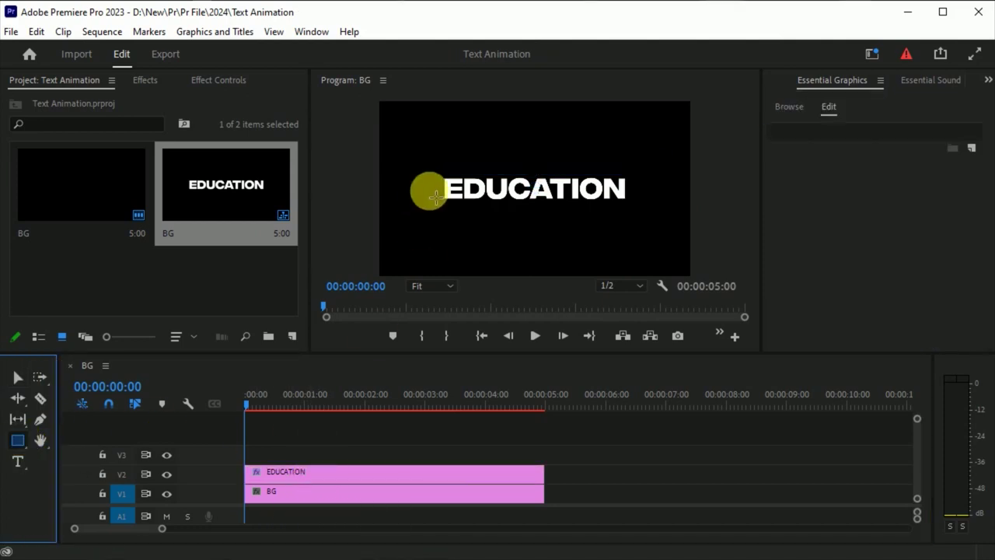
left_click_drag(427, 185, 645, 187)
key("v")
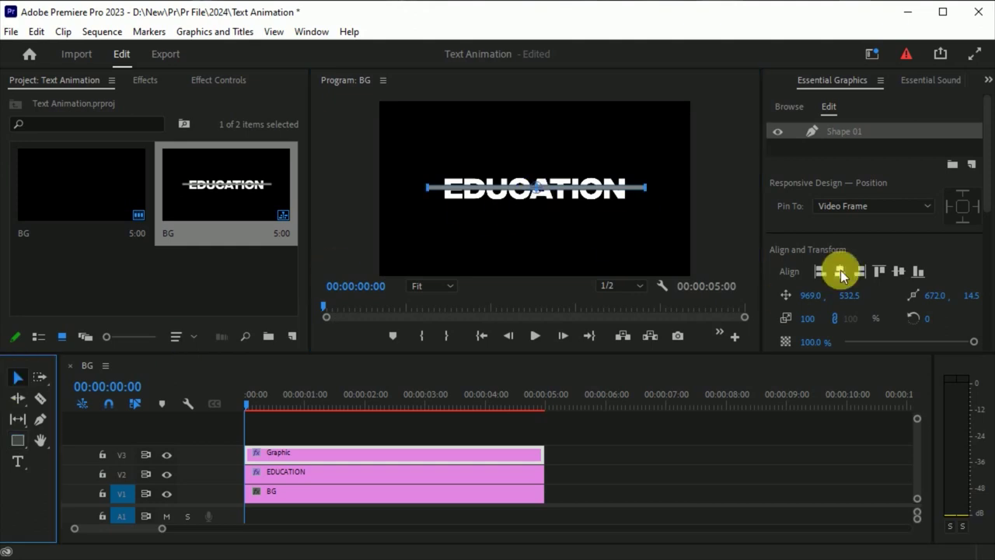
left_click(899, 271)
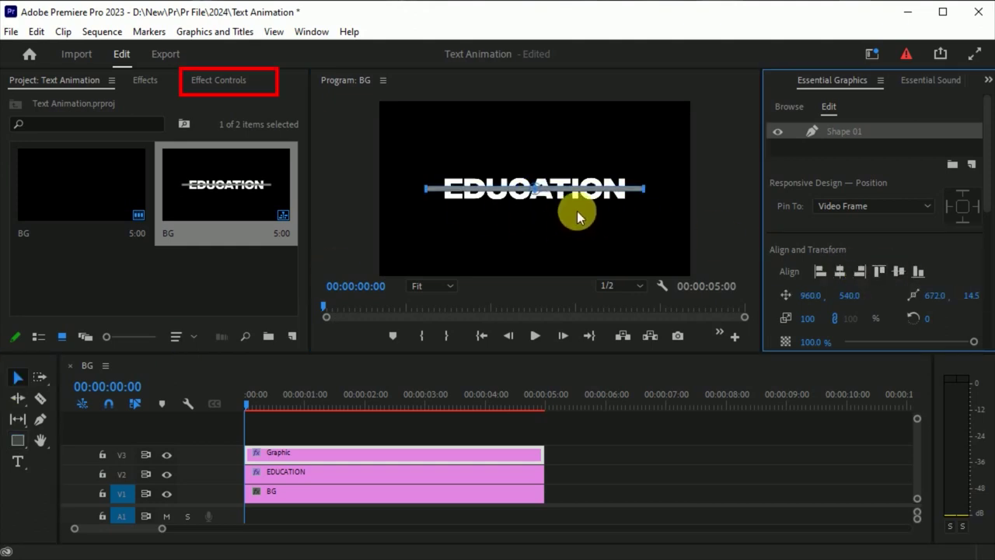
- Change the fill color of the thin bar to pure red and save the project
left_click(231, 80)
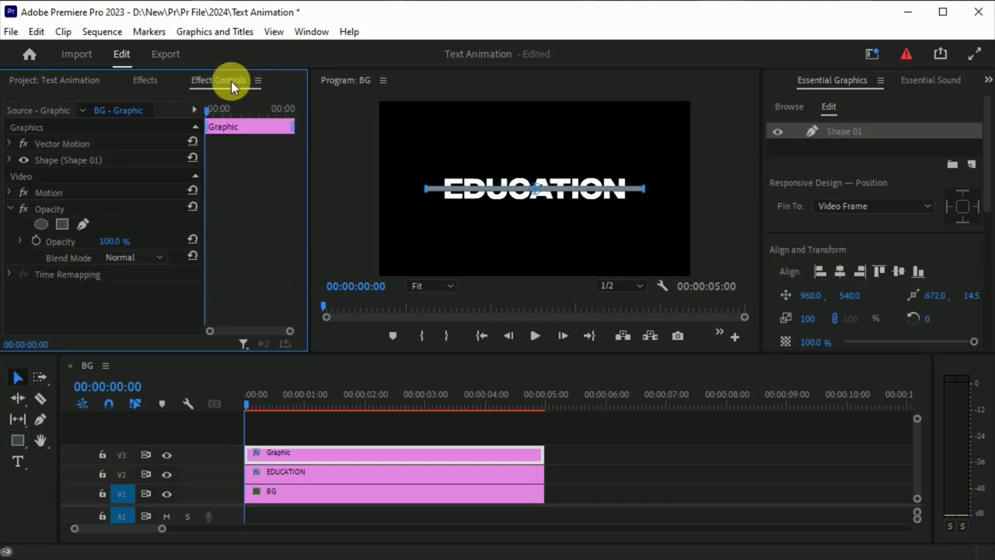
left_click(11, 162)
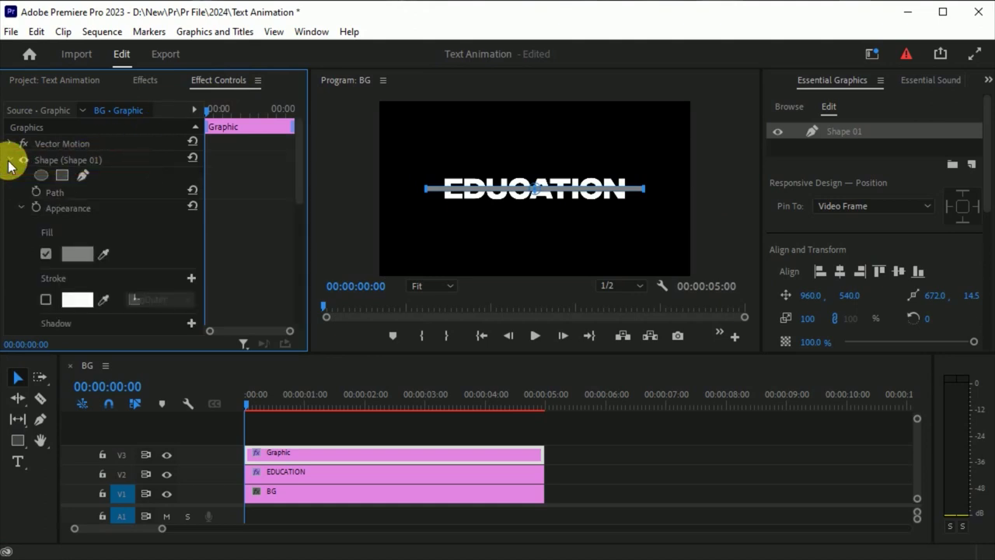
left_click(68, 253)
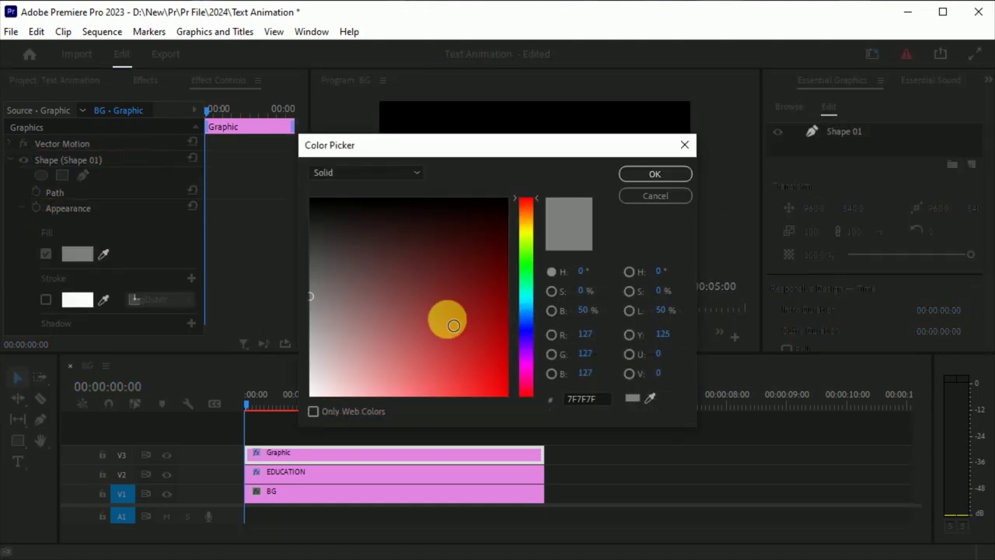
left_click_drag(454, 325, 520, 400)
left_click(654, 174)
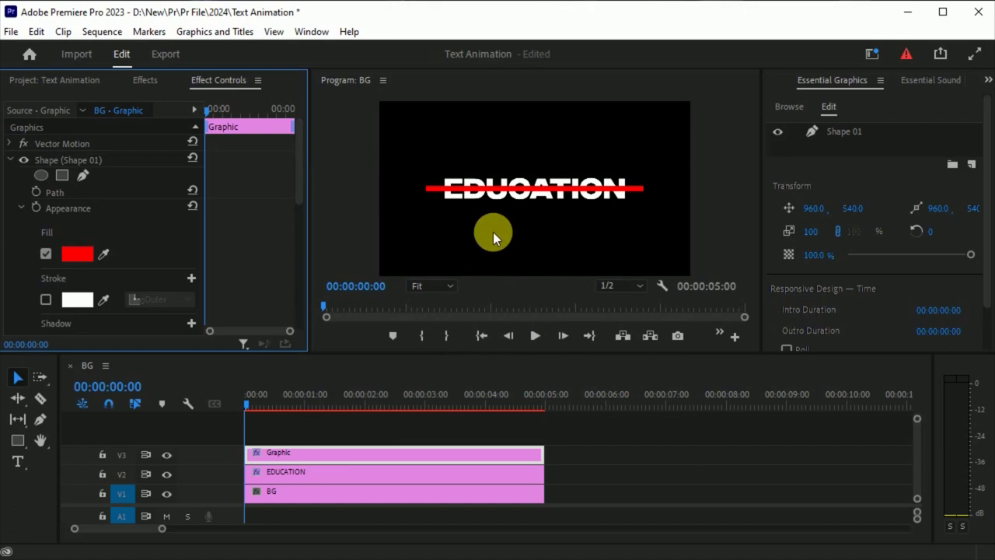
left_click(385, 462)
key("ctrl+s")
- Turn off uniform scaling for the red bar and keyframe its horizontal scale at 0 at the sequence start
left_click_drag(299, 204, 296, 276)
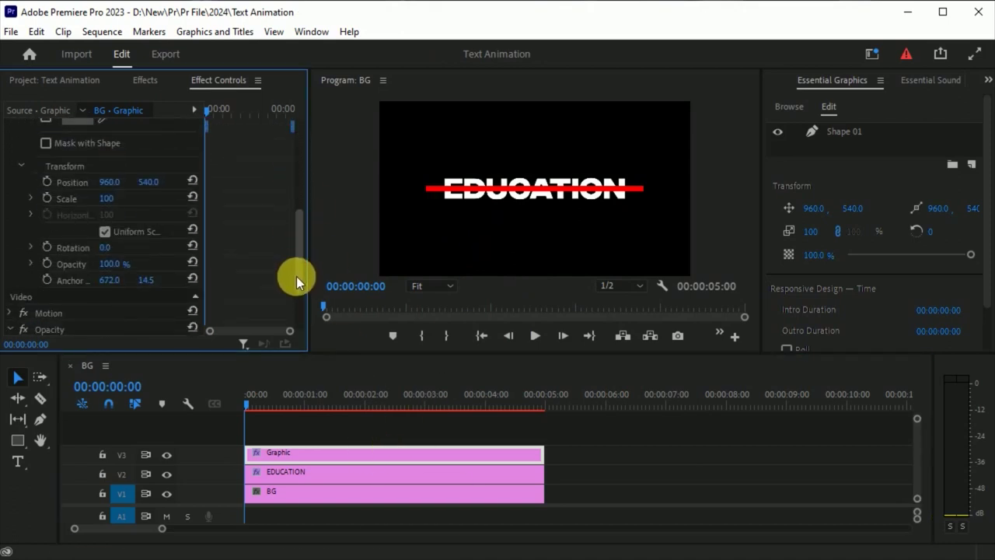
left_click(104, 232)
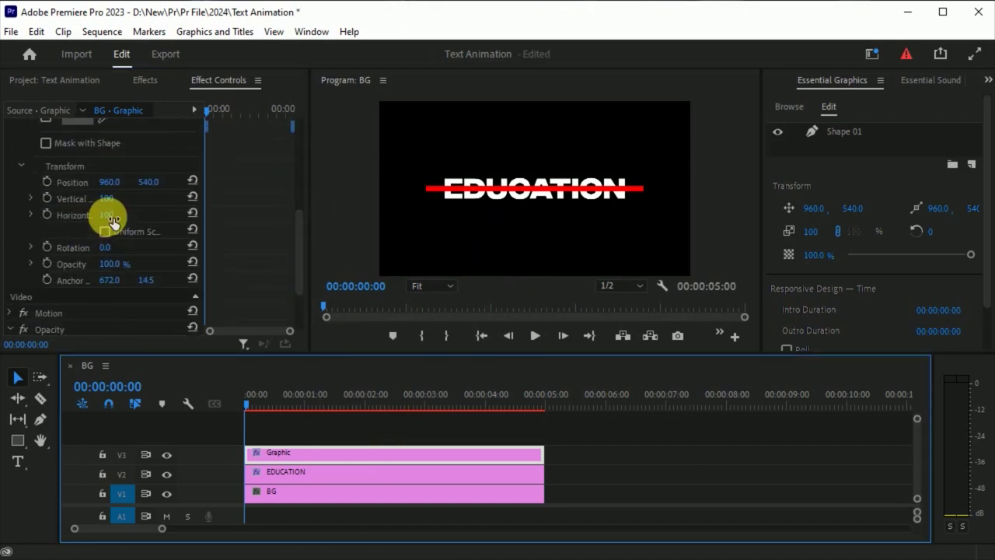
left_click(423, 189)
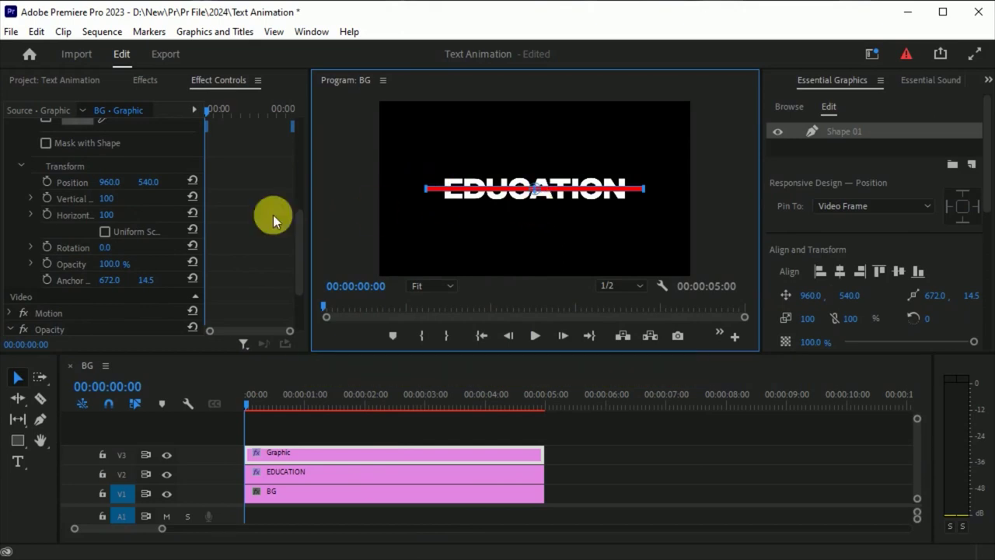
left_click_drag(106, 215, 46, 215)
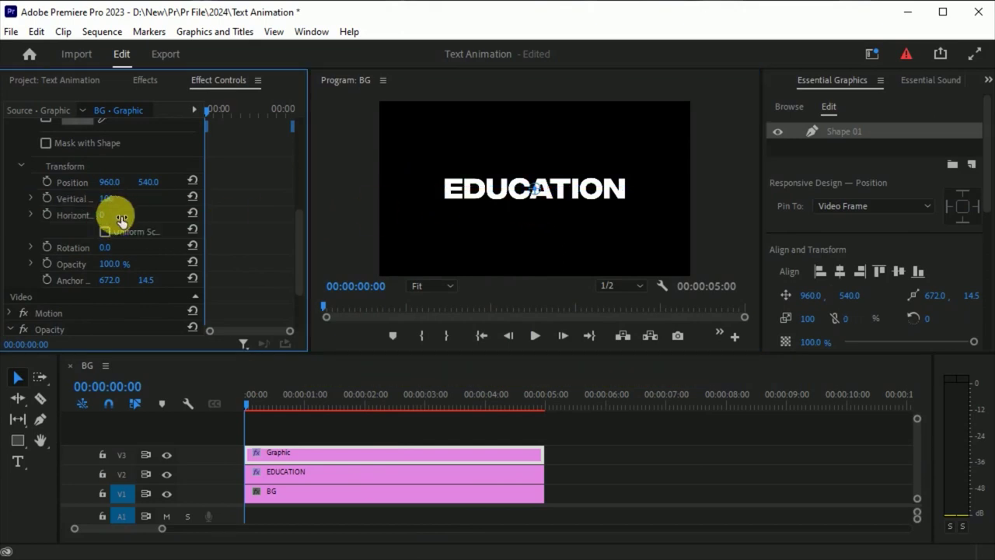
left_click(46, 214)
- Keyframe the bar's horizontal scale at 100 at 00:00:00:15 and play the animation from the start
left_click_drag(245, 400, 275, 399)
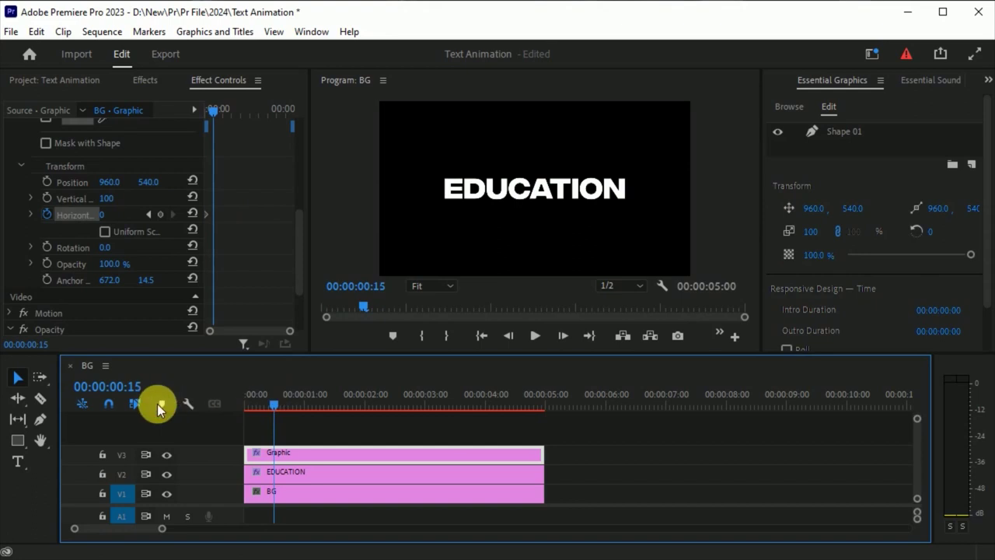
left_click(101, 215)
type("100")
key("Return")
left_click(233, 405)
key("space")
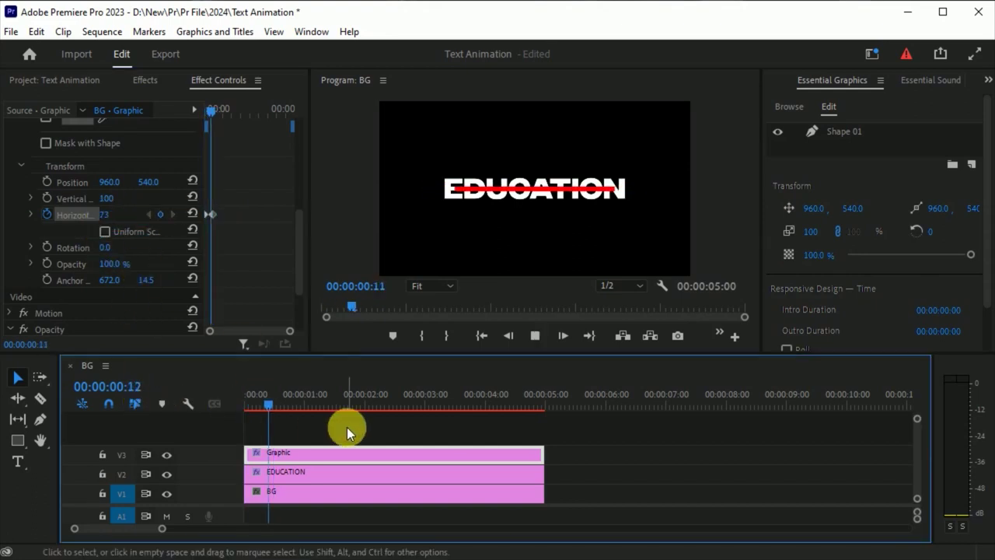
- Apply Ease In to the bar's first horizontal scale keyframe and Ease Out to the second one
key("space")
left_click(205, 214)
left_click_drag(288, 335, 269, 331)
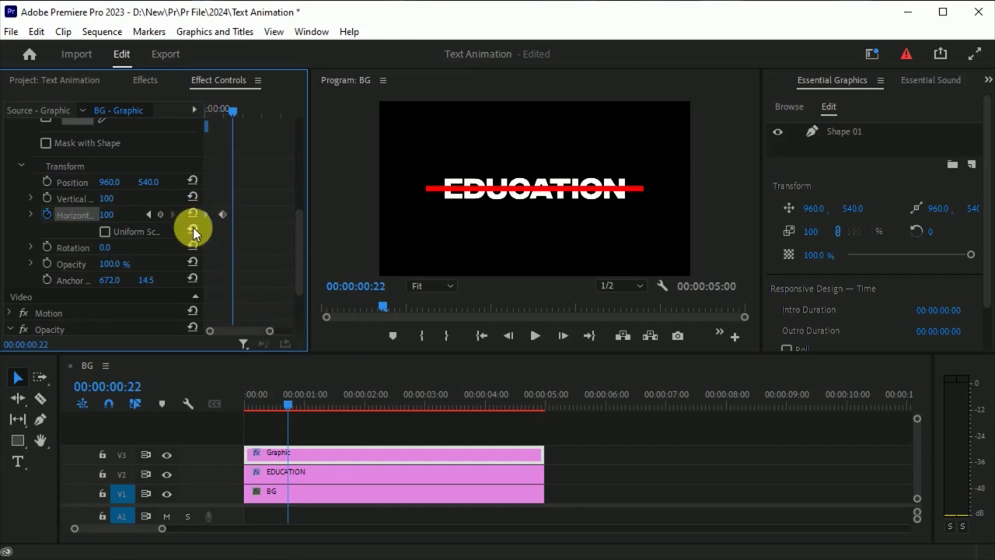
right_click(206, 219)
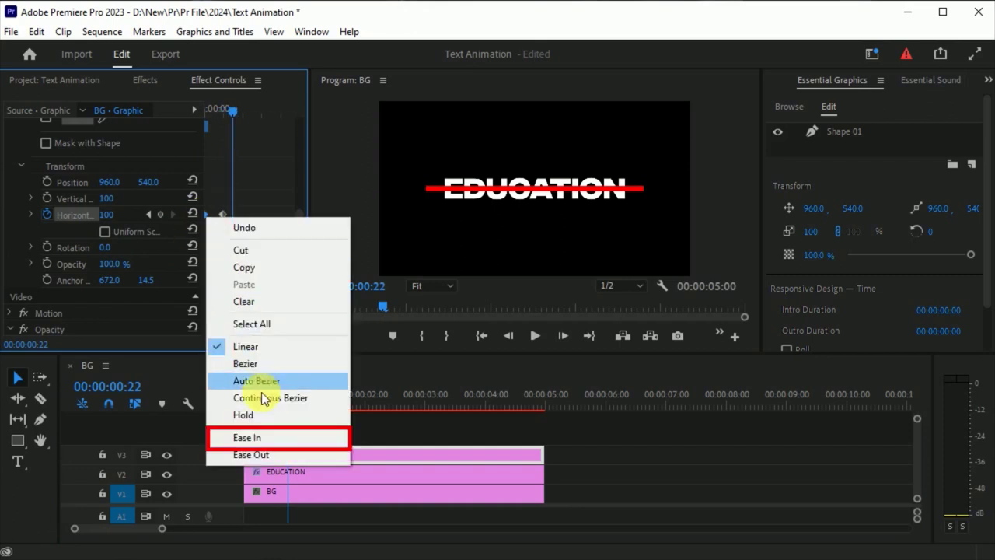
left_click(262, 438)
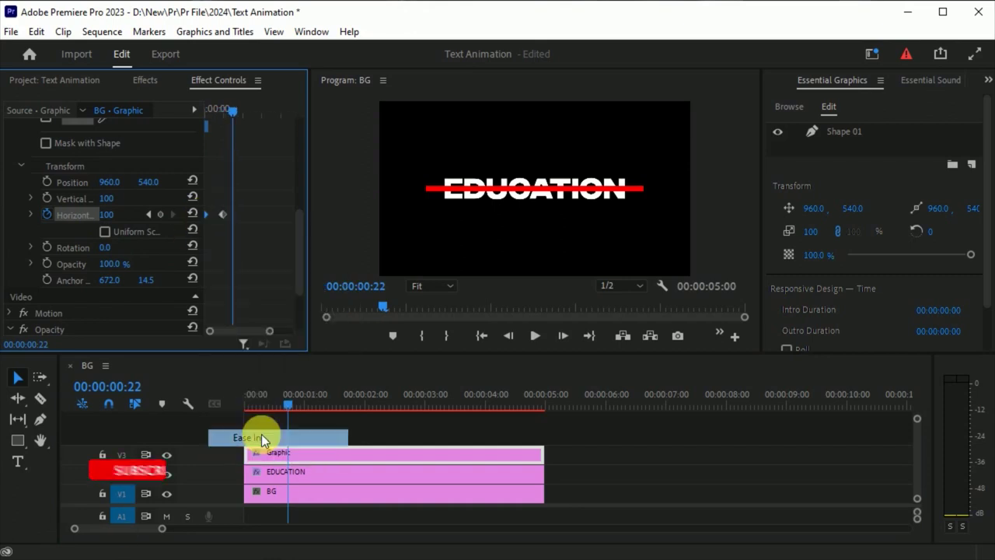
right_click(225, 217)
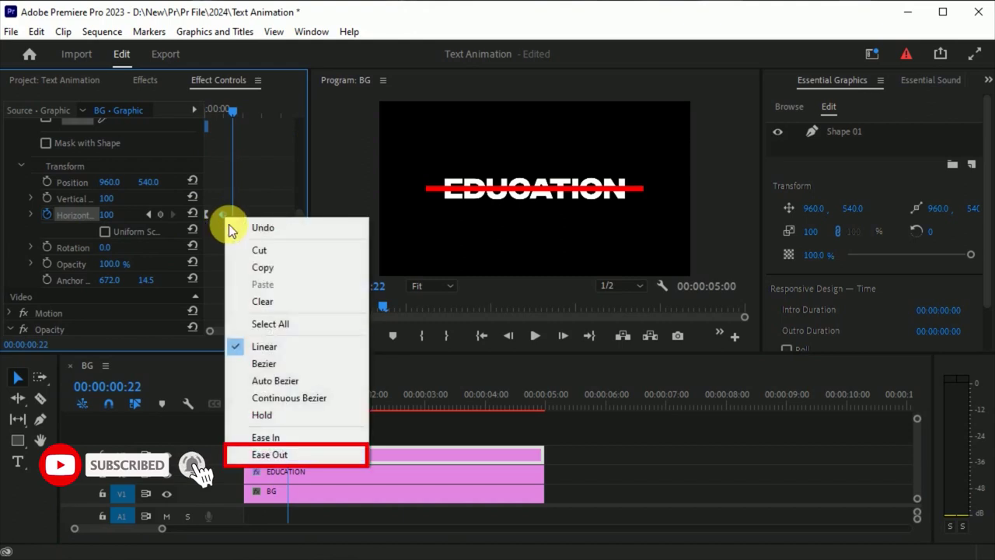
left_click(268, 455)
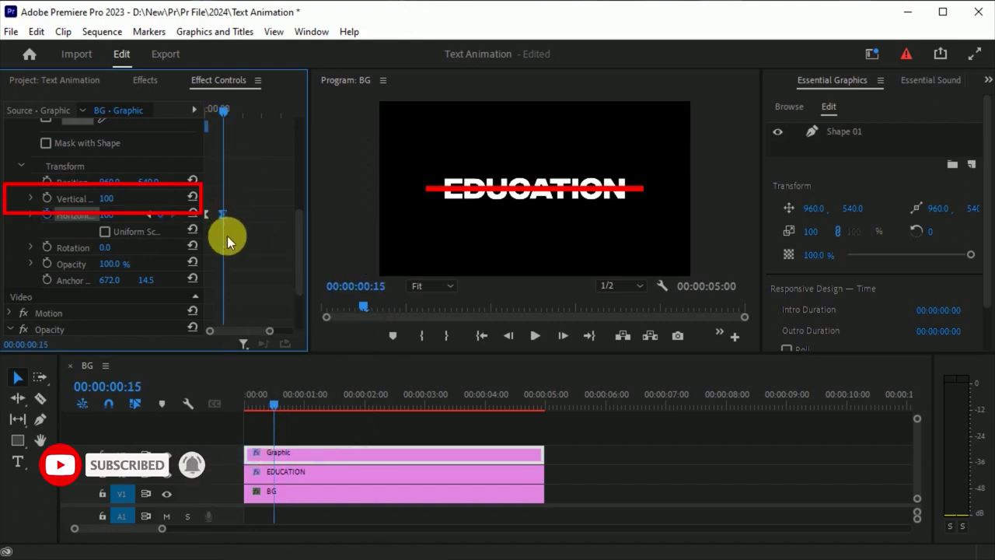
- Keyframe the bar's vertical scale at 100 at 00:00:00:15 and at 700 at 00:00:01:00
left_click(47, 199)
left_click_drag(226, 110, 243, 113)
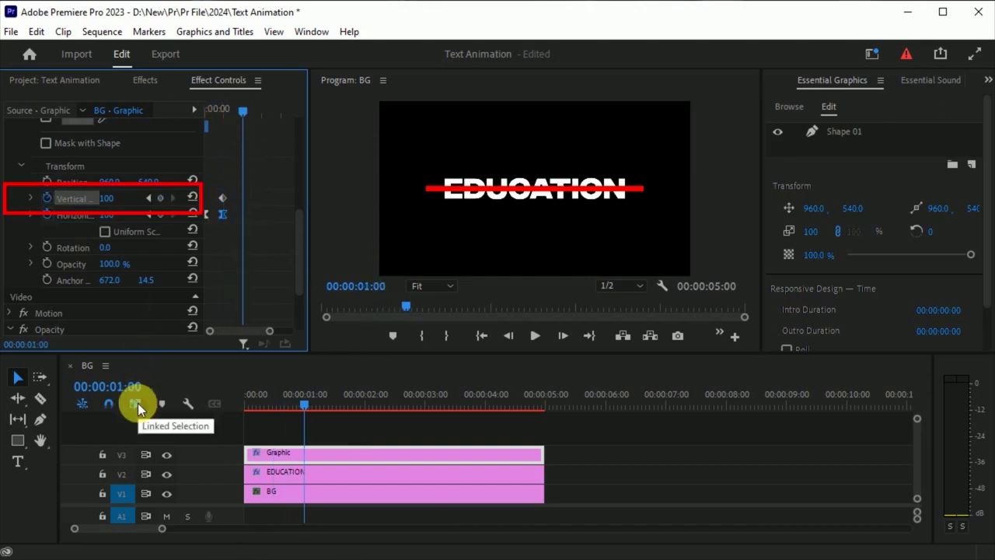
left_click_drag(106, 198, 501, 213)
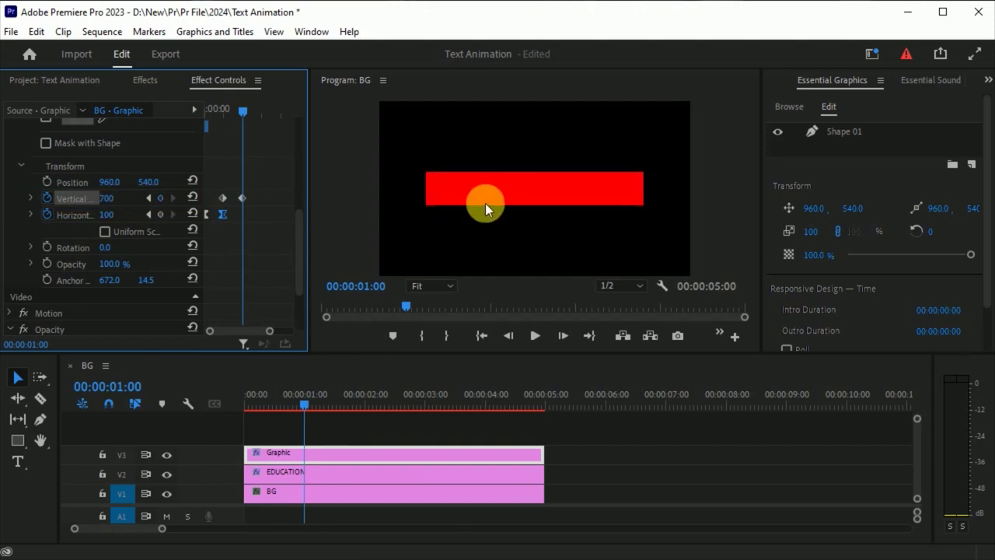
- Apply Ease Out to the bar's last vertical scale keyframe and Ease In to the first one
right_click(241, 198)
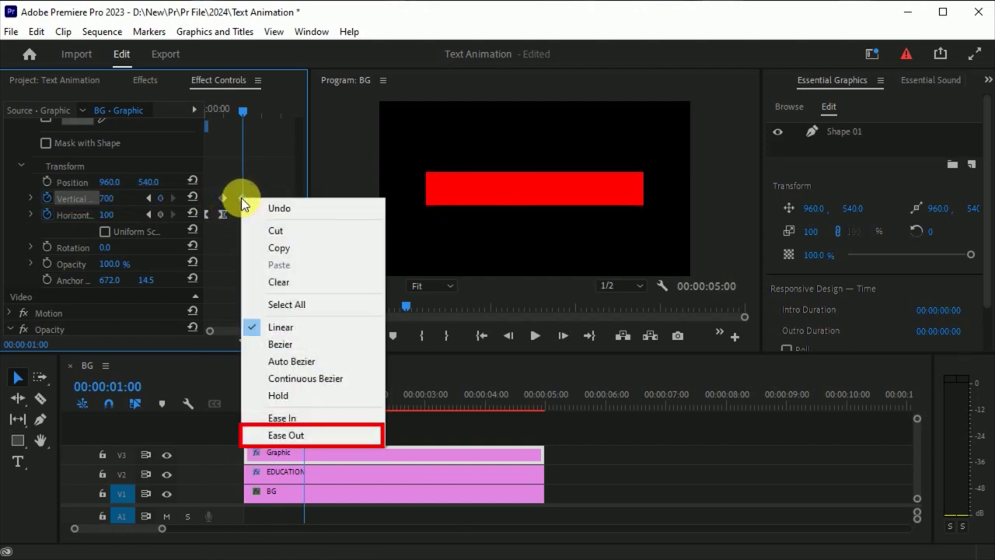
left_click(286, 435)
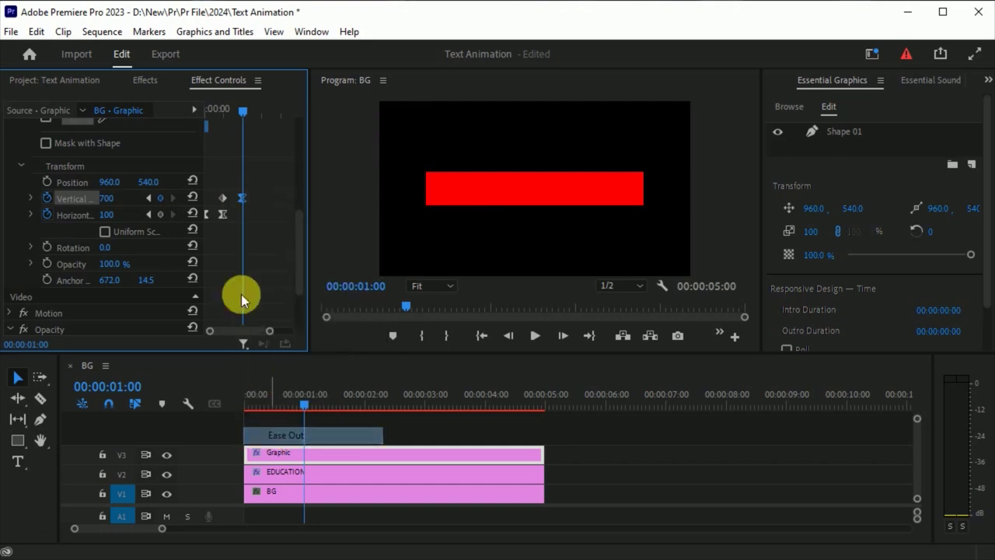
right_click(221, 195)
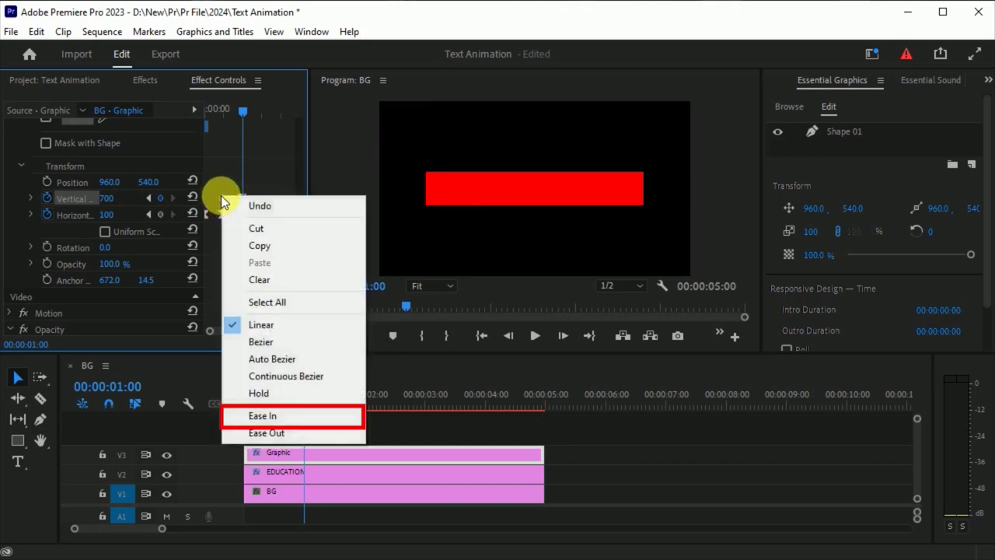
left_click(265, 419)
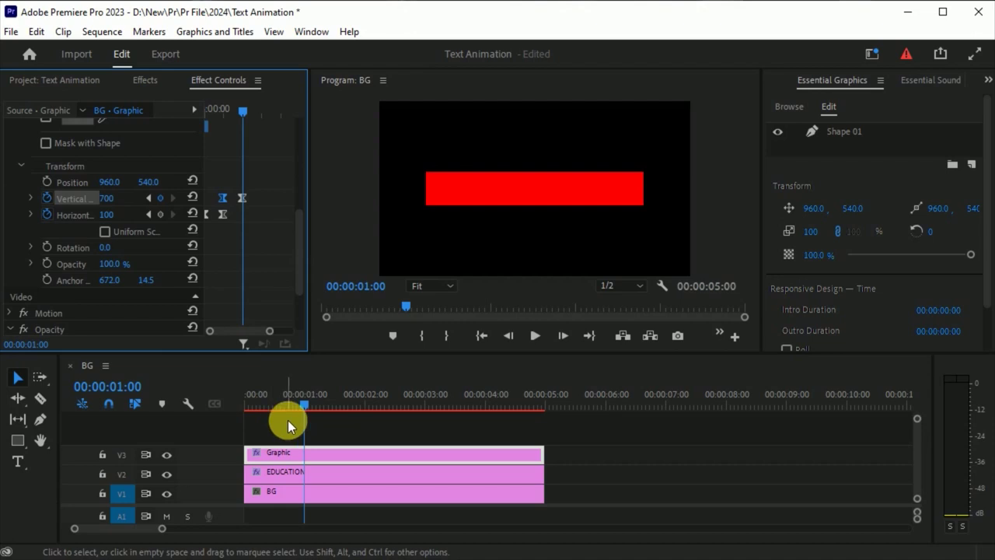
- Play the bar animation from the sequence start and save the project
key("Home")
key("space")
key("space")
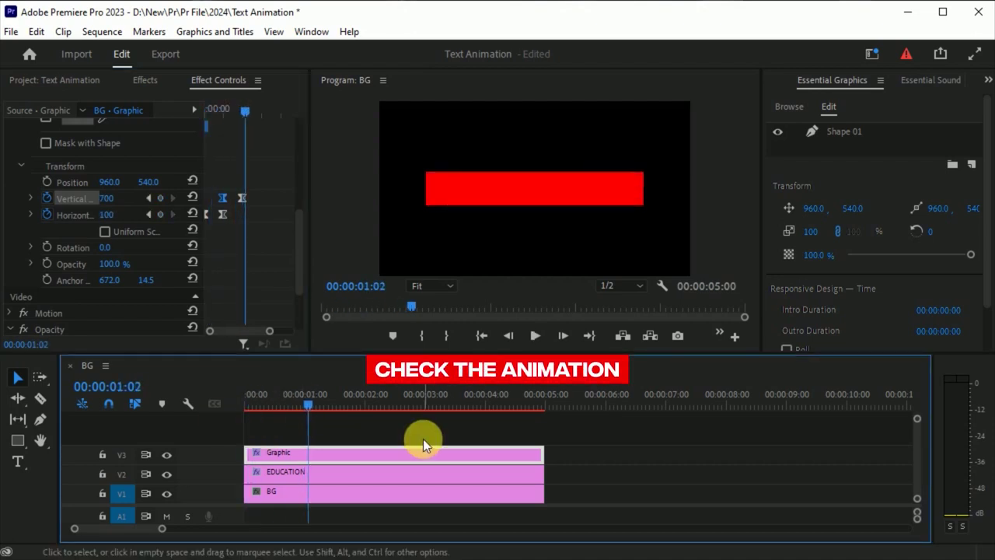
key("ctrl+s")
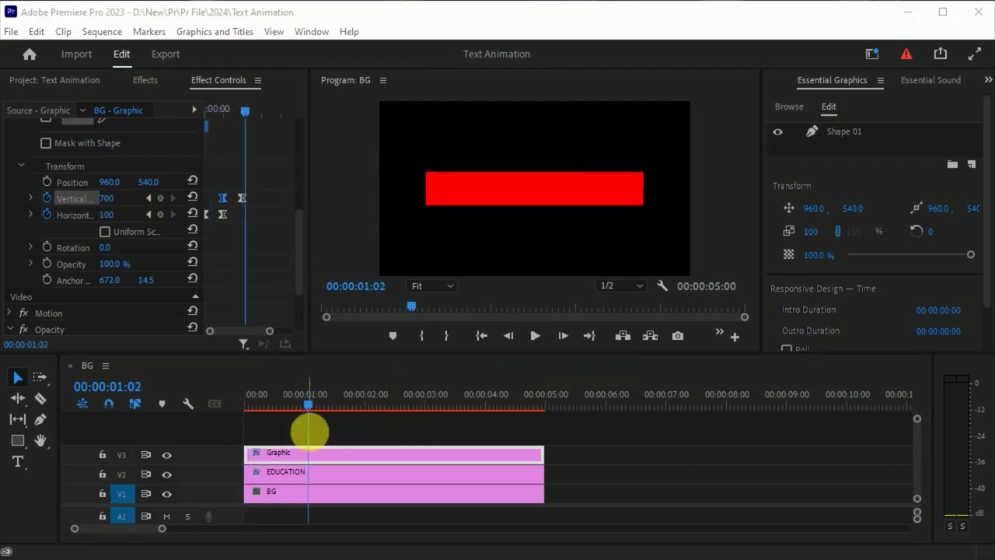
- Swap the tracks of the EDUCATION and red bar clips so the text lies on V3 above the bar on V2
left_click(318, 475)
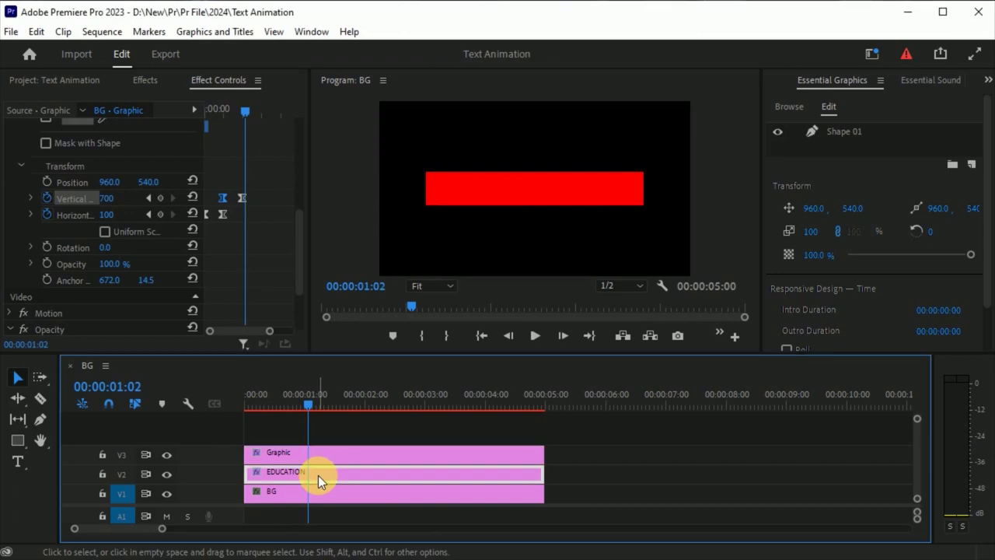
left_click_drag(321, 472, 326, 452)
left_click(326, 451, "shift")
- Trim the start of the EDUCATION clip to 00:00:00:15, where the bar's vertical scale animation begins
left_click_drag(309, 403, 275, 415)
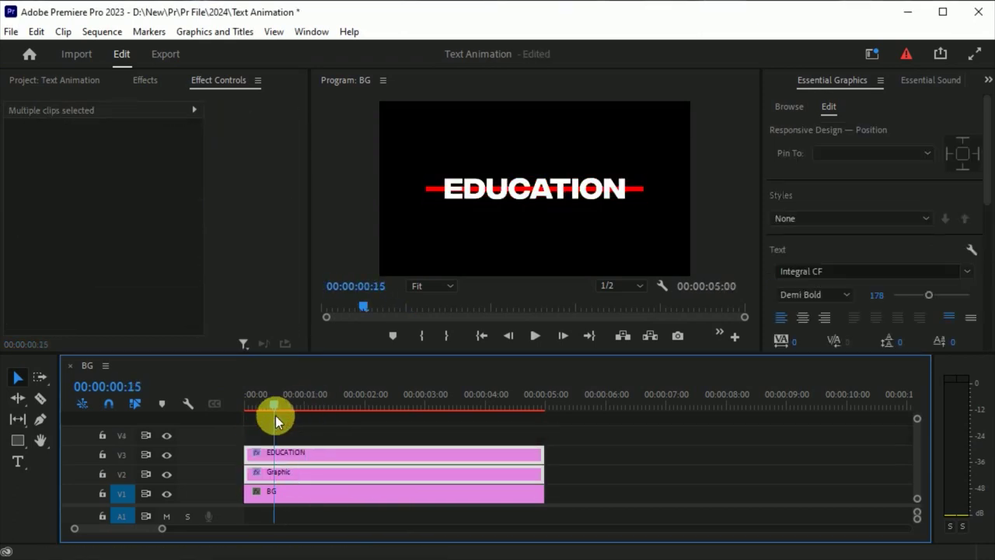
left_click(305, 486)
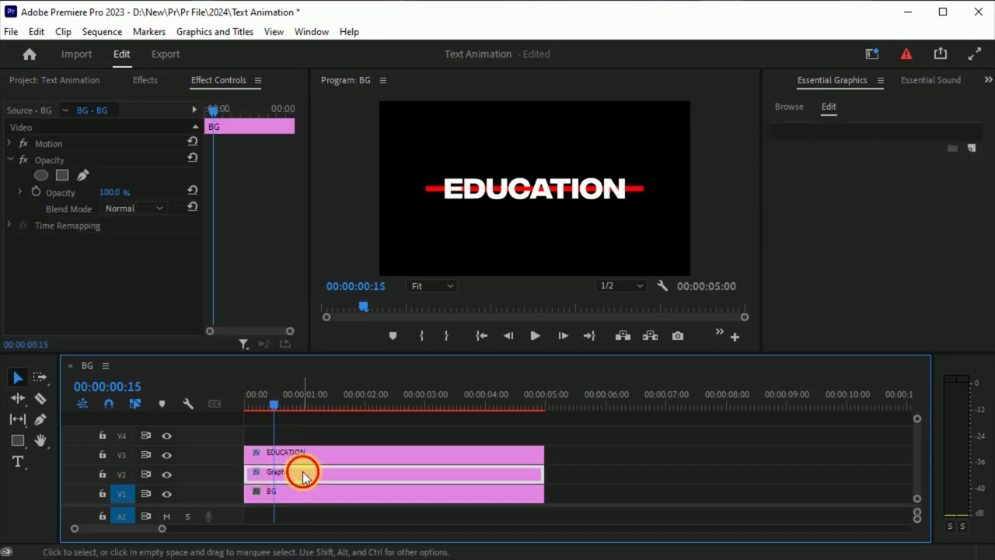
left_click(302, 471)
left_click_drag(298, 187, 297, 262)
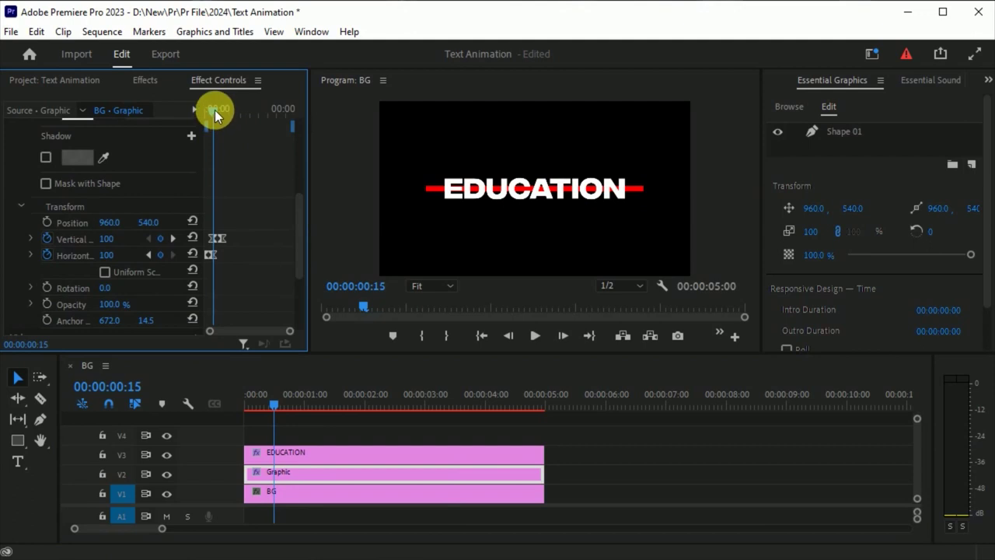
left_click_drag(213, 110, 212, 109)
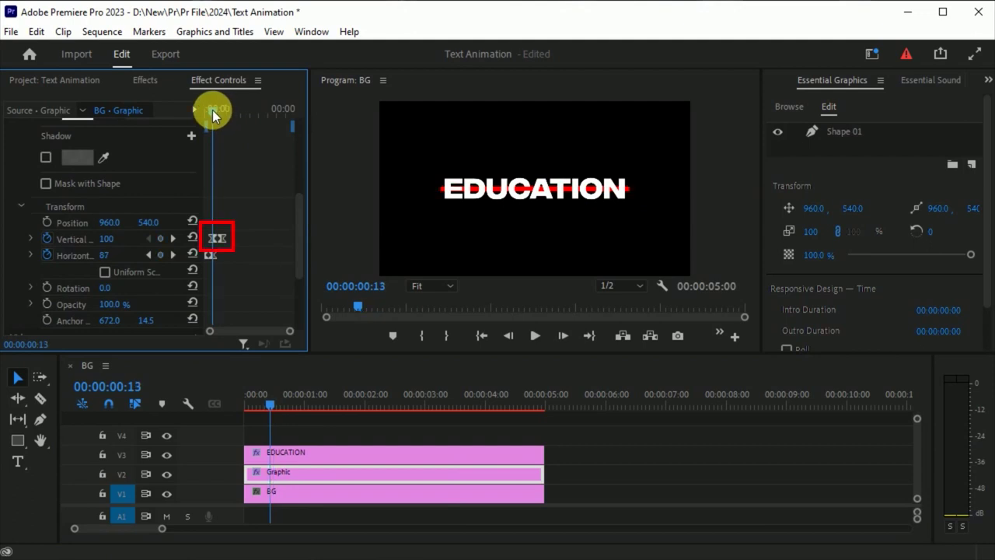
left_click_drag(212, 110, 214, 109)
left_click(253, 454)
left_click_drag(249, 454, 282, 454)
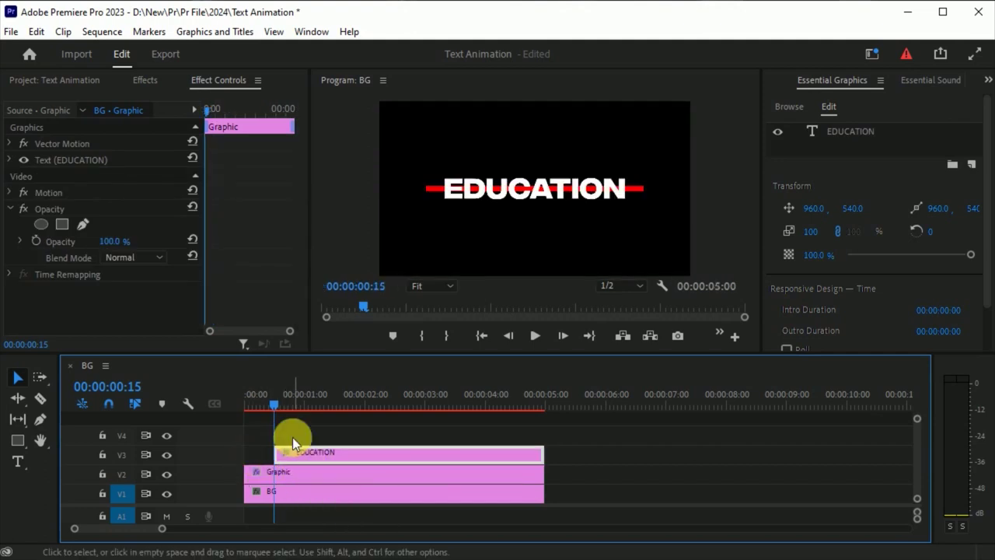
- Add a four-point polygon opacity mask to the EDUCATION clip and widen it to slightly beyond both ends of the red bar
left_click(62, 224)
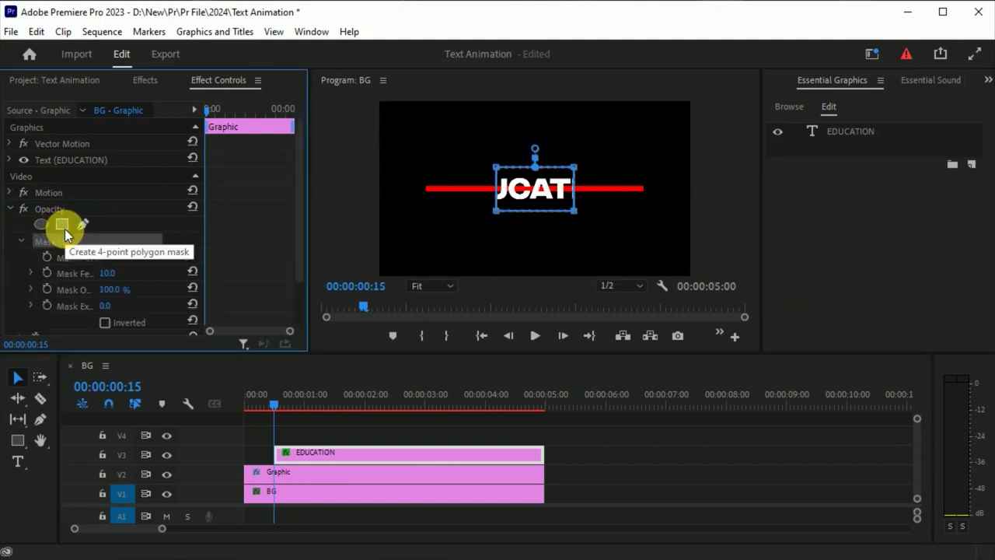
left_click(500, 218)
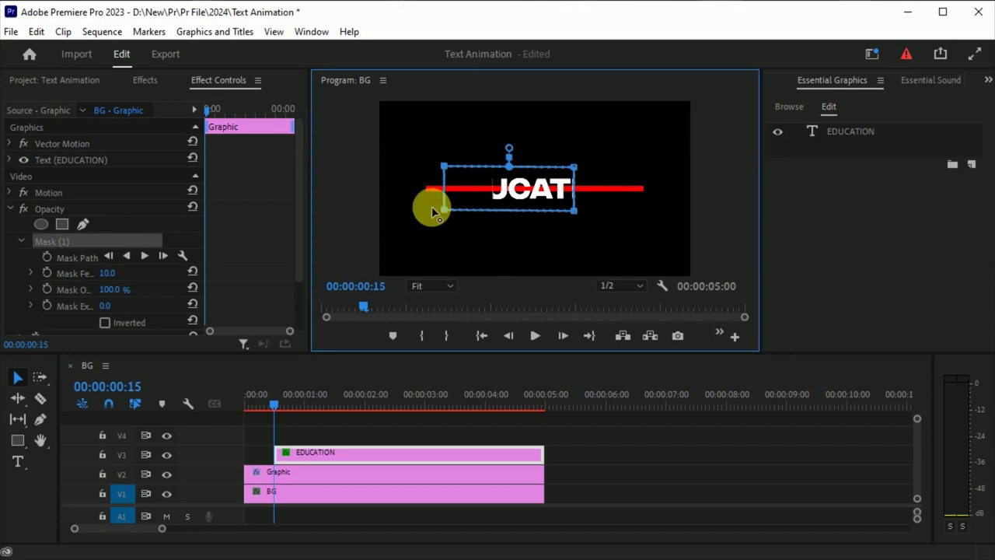
left_click_drag(431, 206, 419, 205)
left_click_drag(577, 216, 649, 213)
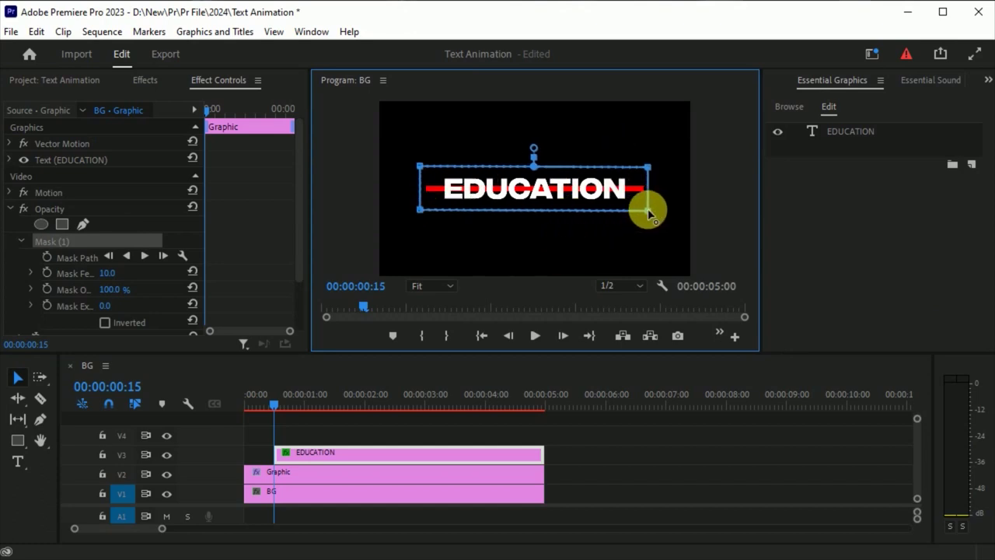
- Keyframe the EDUCATION clip's mask path at 00:00:01:00, matching the bar's last vertical scale keyframe
left_click_drag(300, 265, 301, 320)
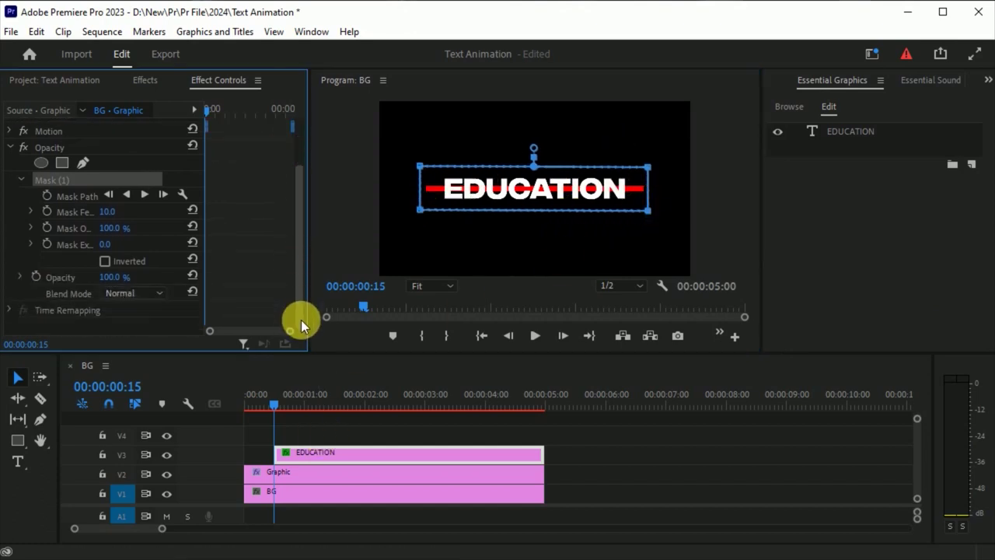
left_click(293, 471)
left_click_drag(299, 183, 301, 251)
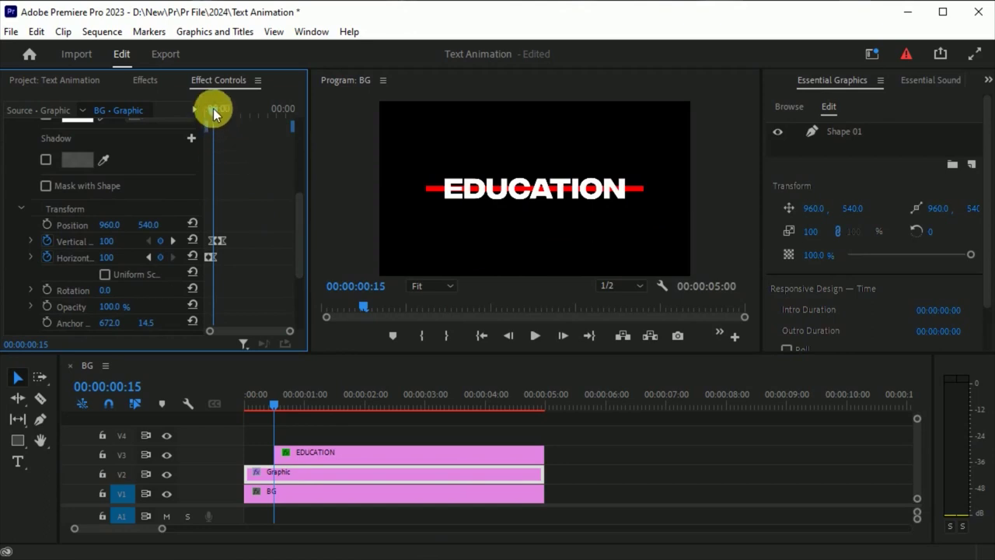
left_click_drag(213, 108, 222, 109)
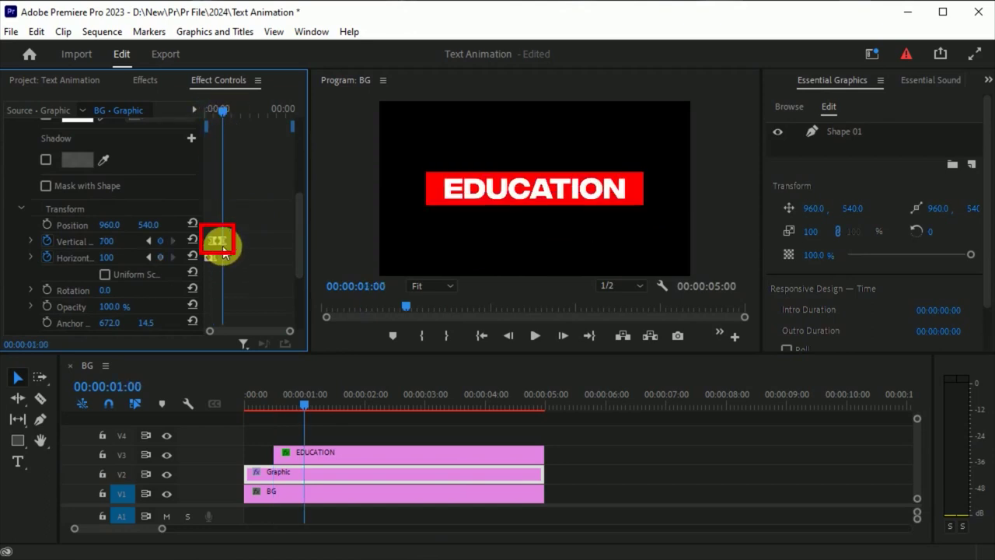
left_click(316, 455)
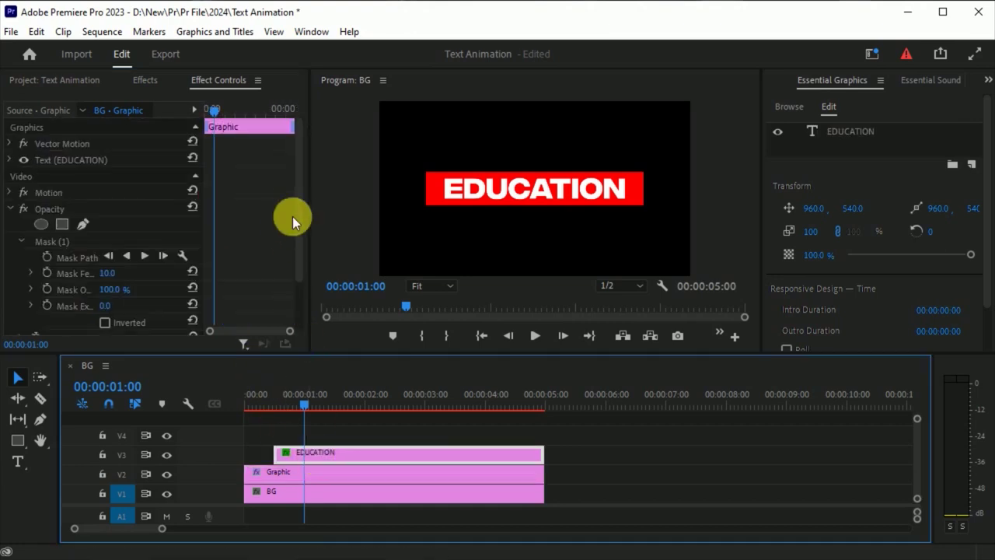
left_click(47, 257)
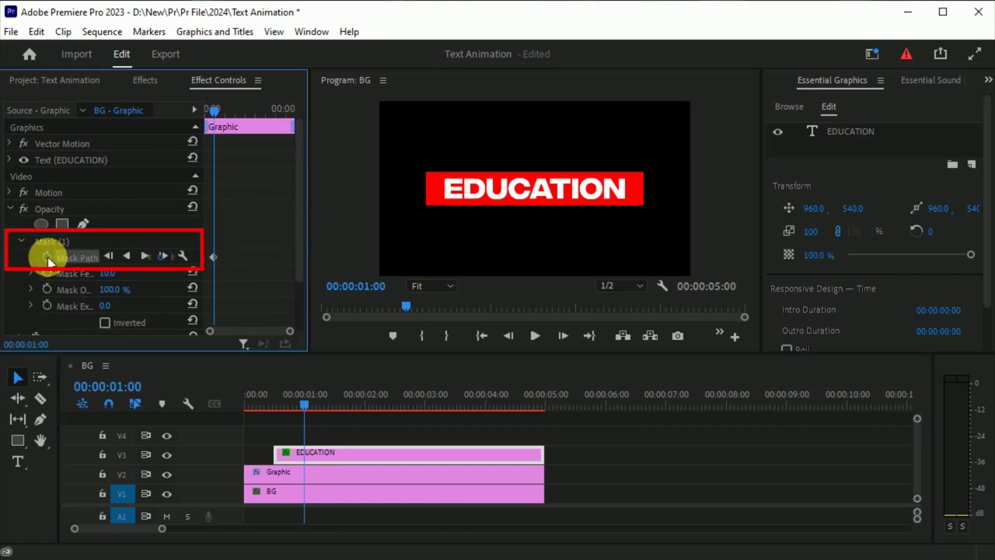
- Near the start of the EDUCATION clip, collapse the mask vertically onto the word's middle line to keyframe the text as hidden
left_click_drag(292, 404, 276, 410)
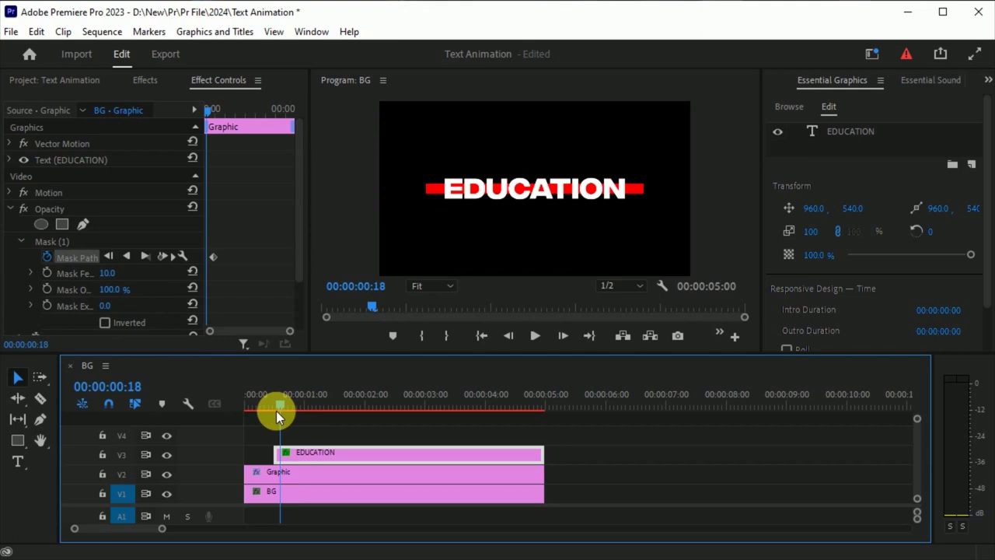
left_click(67, 241)
left_click(417, 163)
left_click(647, 166, "shift")
left_click_drag(647, 167, 646, 191)
left_click_drag(423, 214, 420, 189)
left_click(326, 452)
left_click(216, 257)
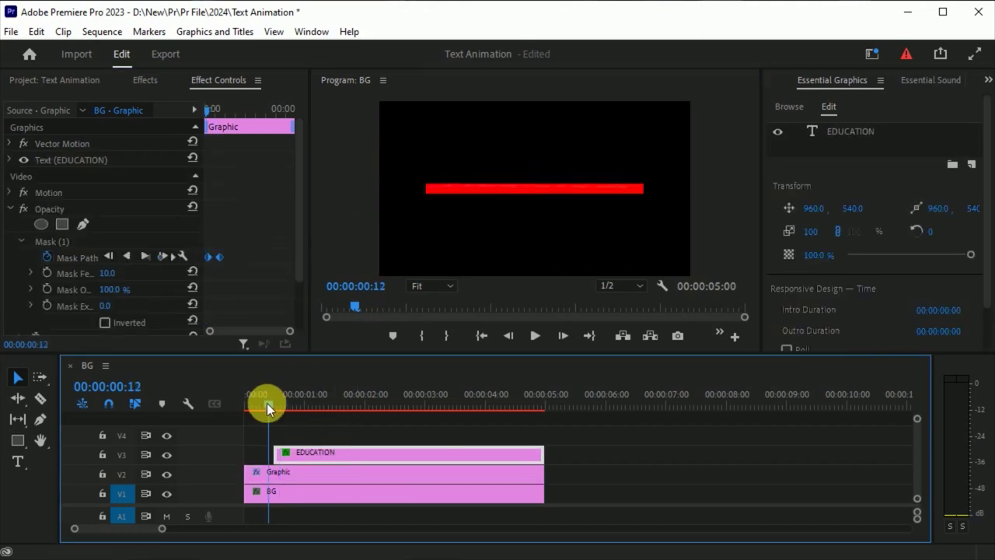
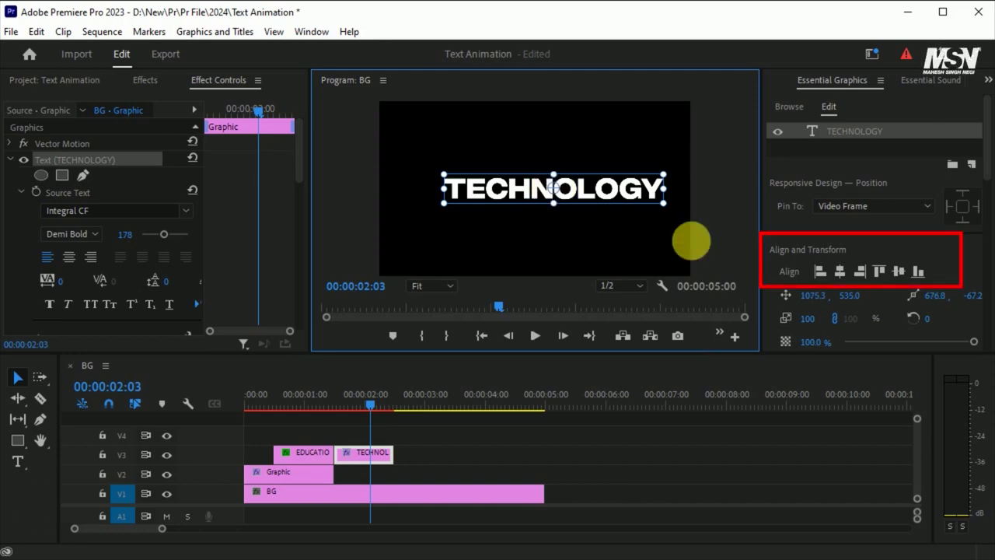
- Center the TECHNOLOGY text horizontally in the frame and set its fill color to FFAE00
left_click(839, 272)
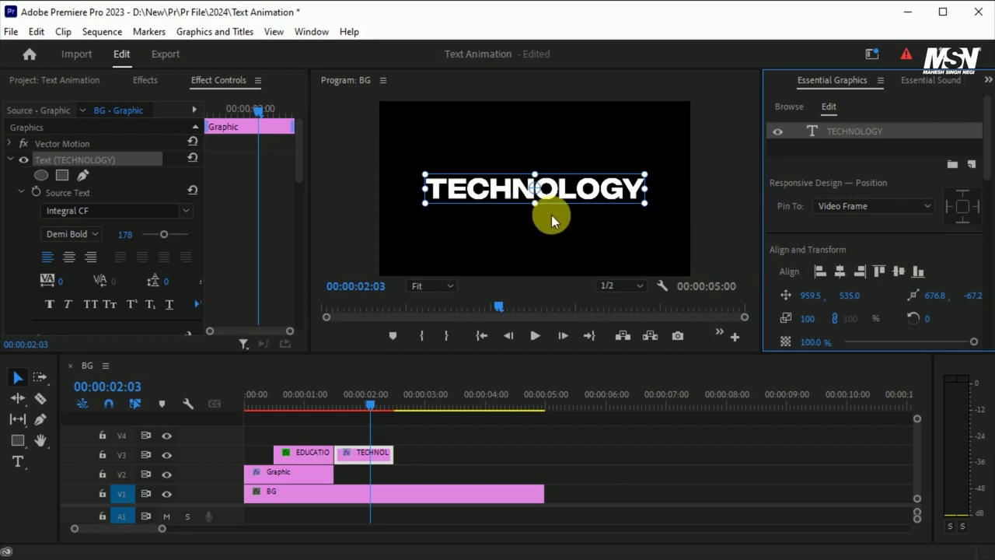
left_click_drag(298, 165, 298, 226)
left_click(77, 201)
left_click_drag(527, 233, 540, 220)
left_click_drag(501, 388, 524, 415)
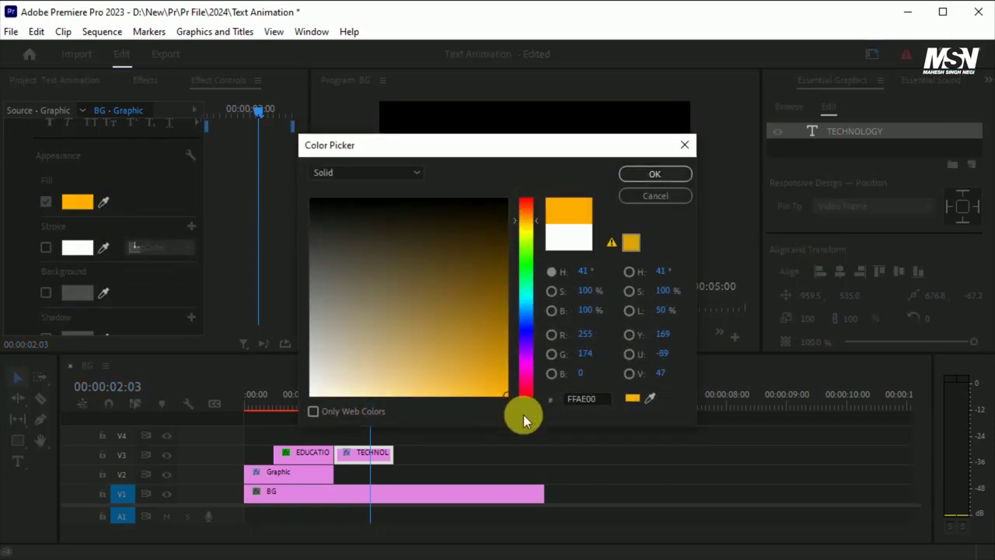
left_click(655, 174)
- Extend TECHNOLOGY to 00:00:02:23 on V2, beneath the bar and EDUCATION clips raised to V3 and V4 and extended to 00:00:02:06
left_click_drag(359, 452, 405, 473)
key("ctrl+s")
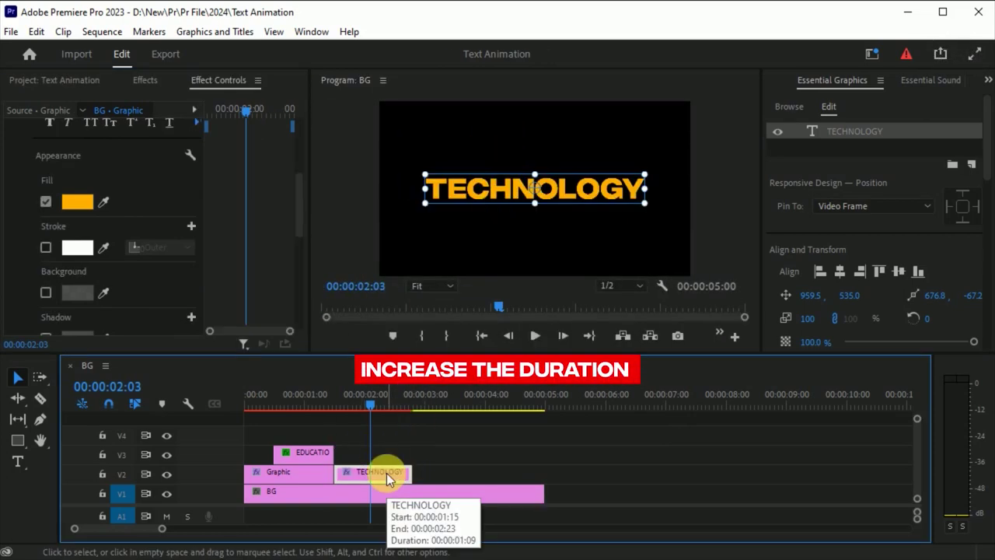
left_click(376, 405)
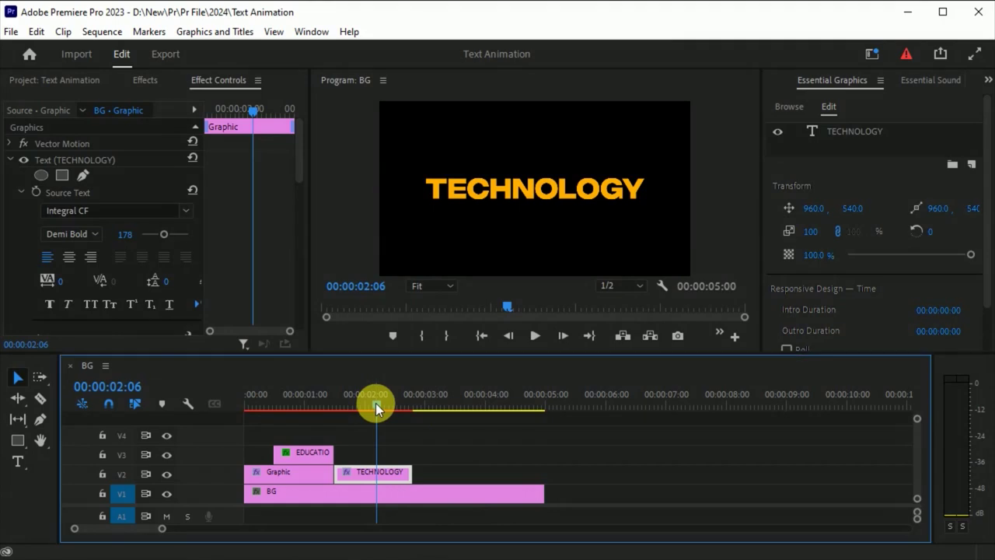
left_click_drag(325, 438, 376, 463)
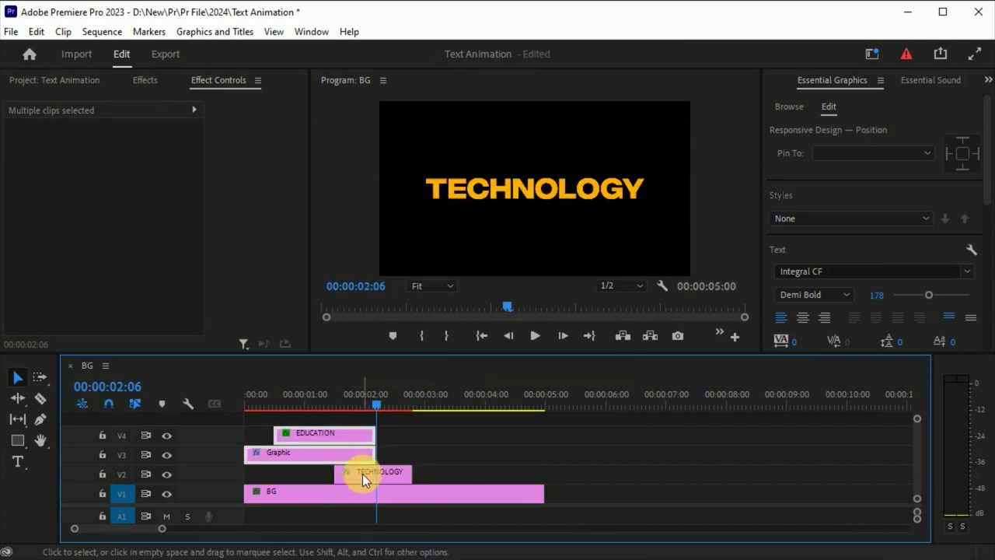
- Enable Appearance keyframing on the red bar clip at 00:00:01:08 with the current fill
left_click(359, 473)
left_click(346, 454)
left_click_drag(360, 402, 320, 413)
left_click(35, 209)
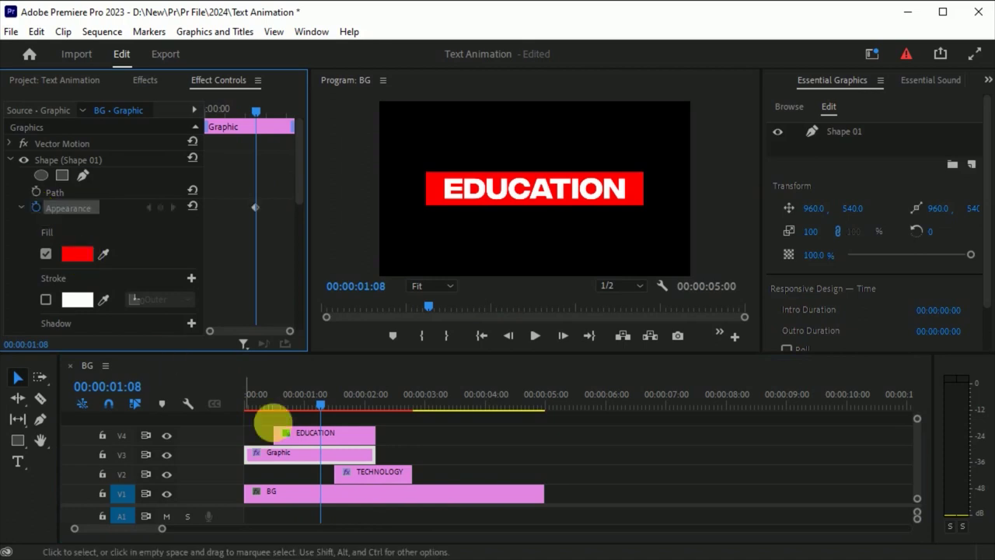
- Copy the fill color code of the TECHNOLOGY text
left_click_drag(321, 401, 335, 402)
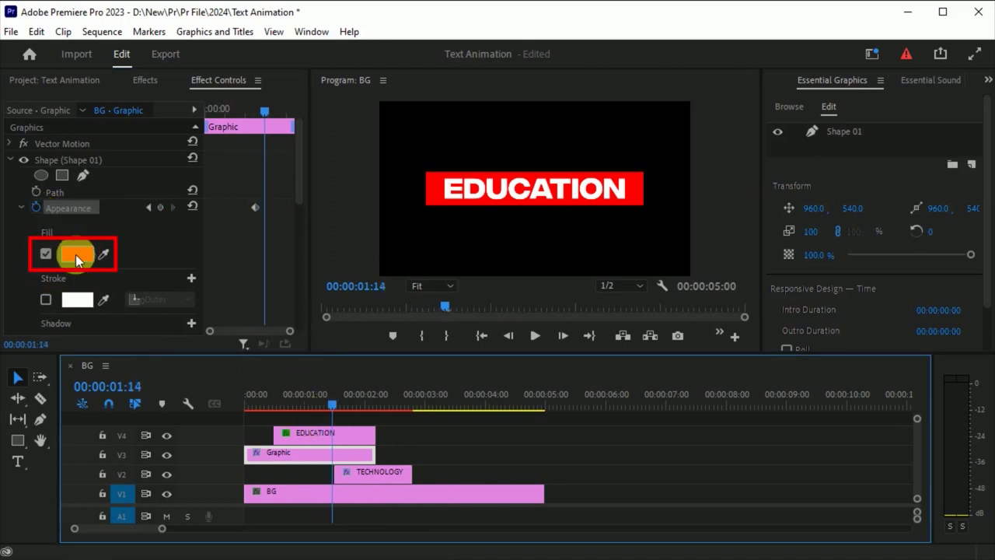
left_click(339, 401)
left_click(368, 475)
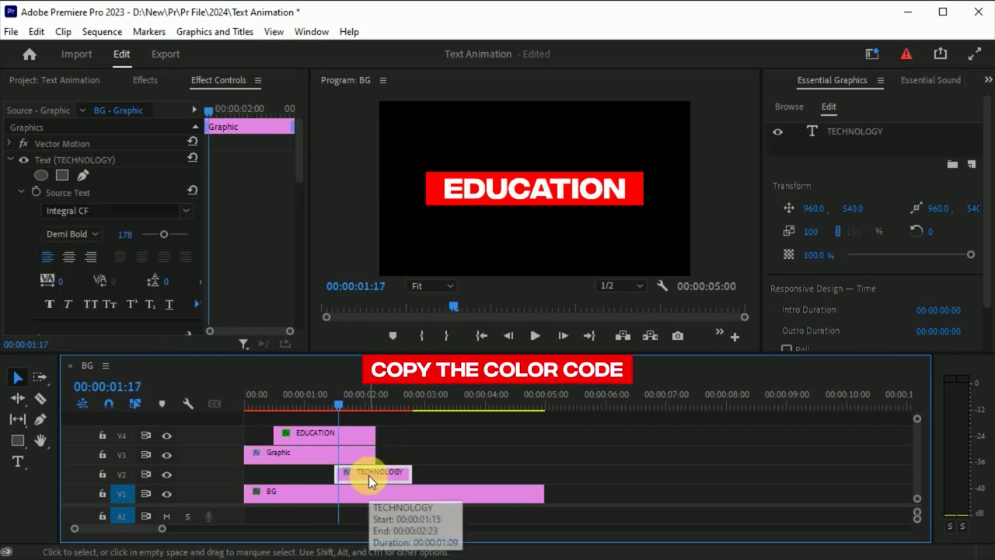
scroll(302, 160, "down", 5)
left_click(74, 156)
left_click_drag(604, 400, 565, 409)
key("ctrl+c")
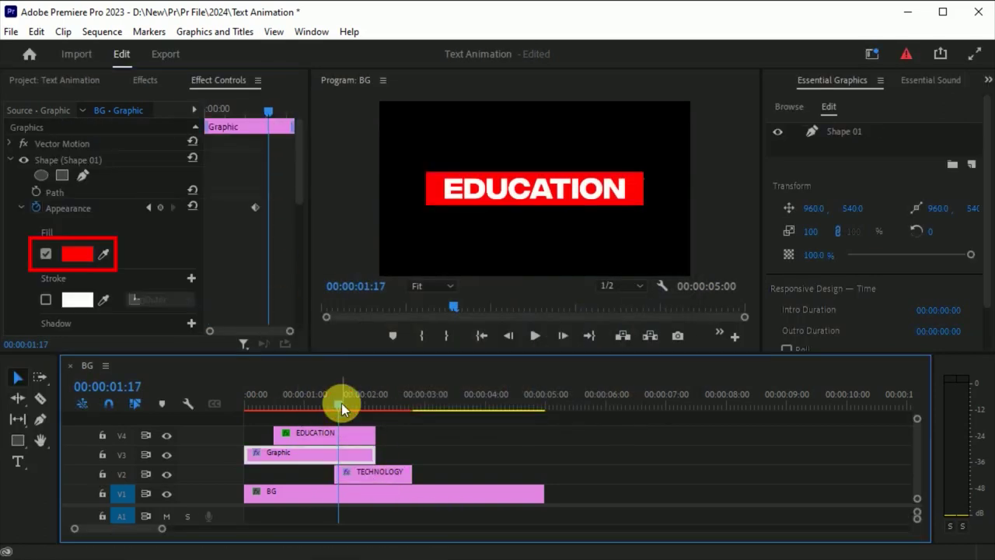
- At 00:00:01:15, change the bar's fill to the copied TECHNOLOGY color code
left_click(335, 405)
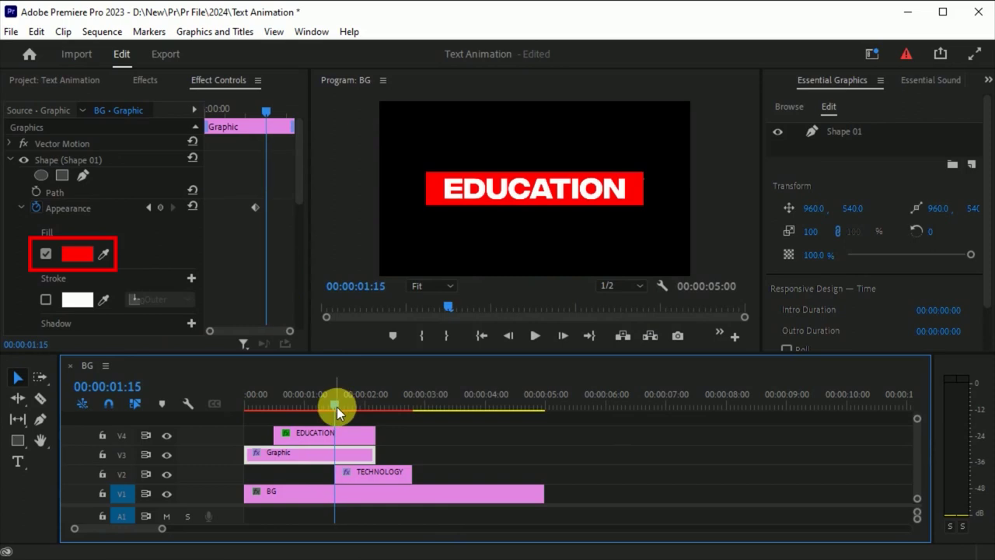
left_click(77, 253)
left_click_drag(604, 399, 571, 419)
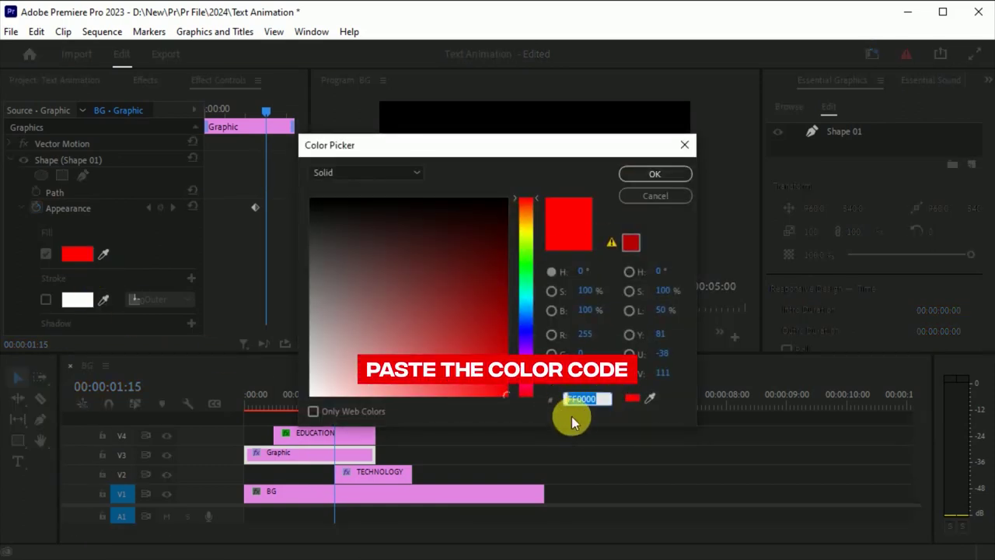
key("ctrl+v")
left_click(641, 172)
- Review the bar's color change and shift both of its Appearance keyframes slightly earlier
left_click(306, 402)
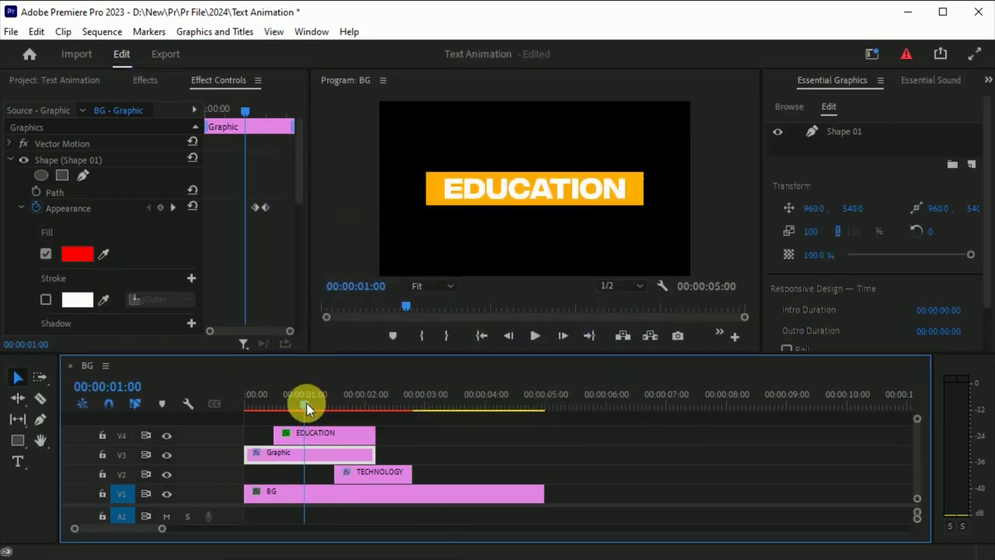
left_click_drag(307, 403, 335, 403)
left_click_drag(247, 198, 276, 230)
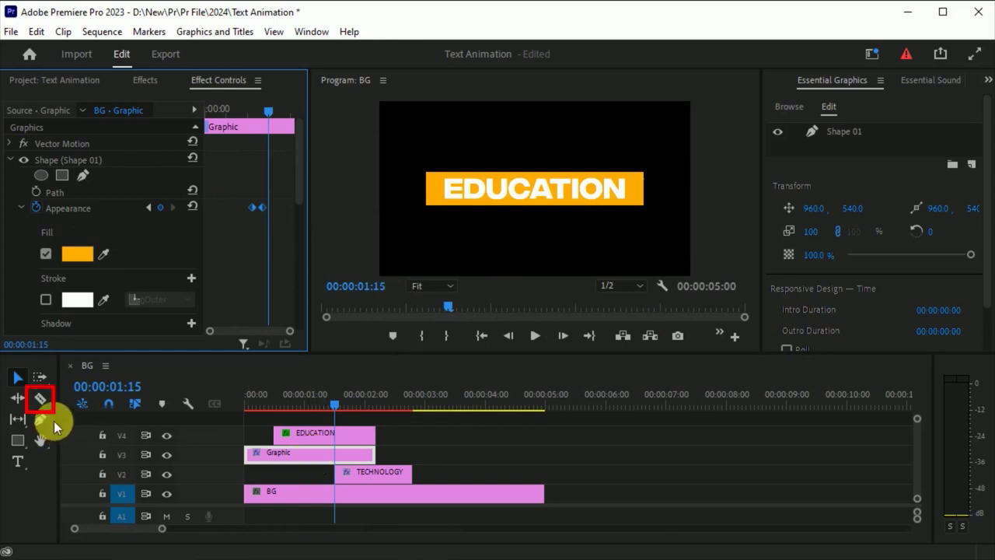
- Split the bar clip at 00:00:01:15, and extend its second part to the end of TECHNOLOGY and EDUCATION to 00:00:02:10
left_click(41, 400)
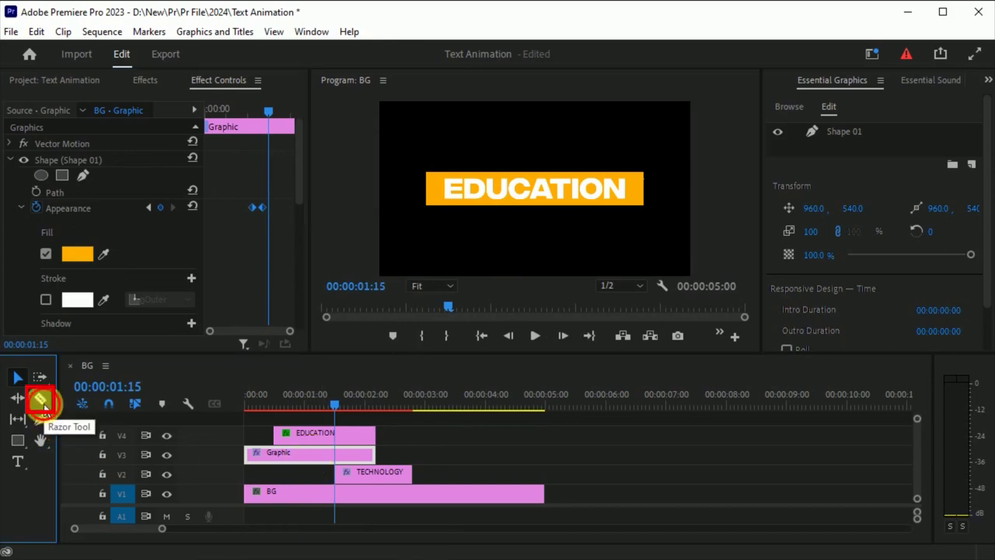
left_click(331, 455)
key("v")
left_click(346, 403)
left_click_drag(374, 452, 412, 456)
- At 00:00:01:15, delete all horizontal and vertical scale keyframes from the second bar clip
left_click(336, 406)
left_click(355, 452)
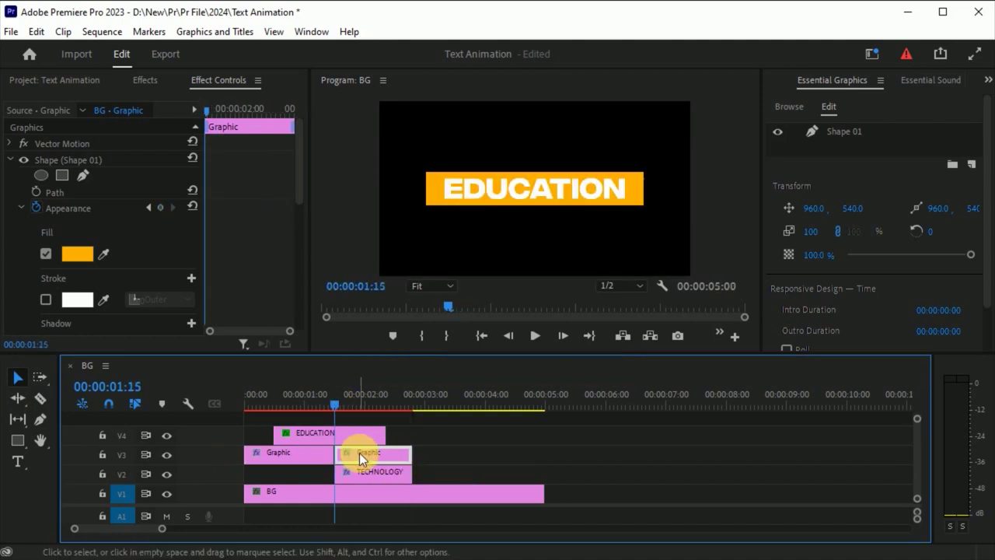
left_click_drag(298, 186, 296, 278)
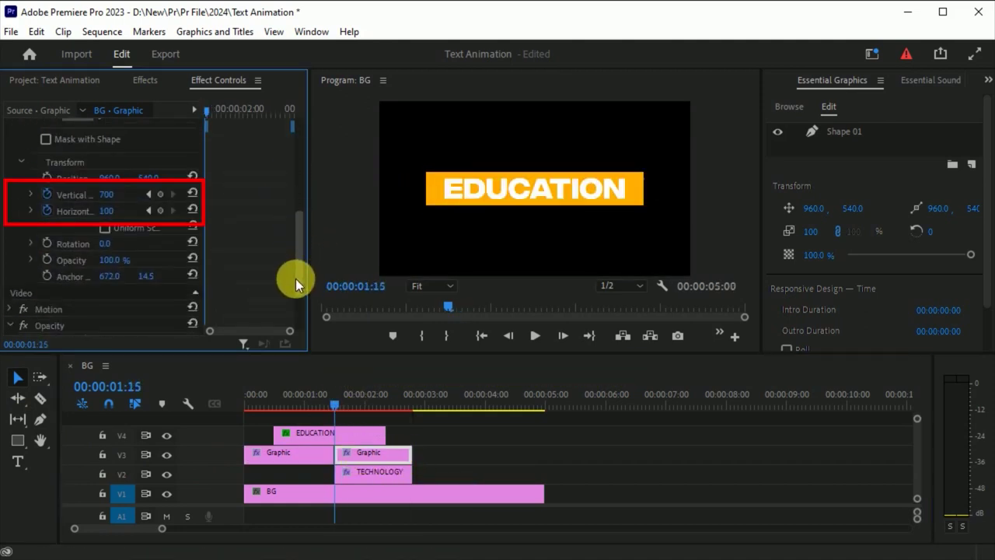
left_click(46, 210)
left_click(548, 309)
left_click(46, 194)
left_click(545, 310)
- Move the second bar's anchor point to its right edge and keyframe its horizontal scale at 00:00:01:15
left_click(429, 200)
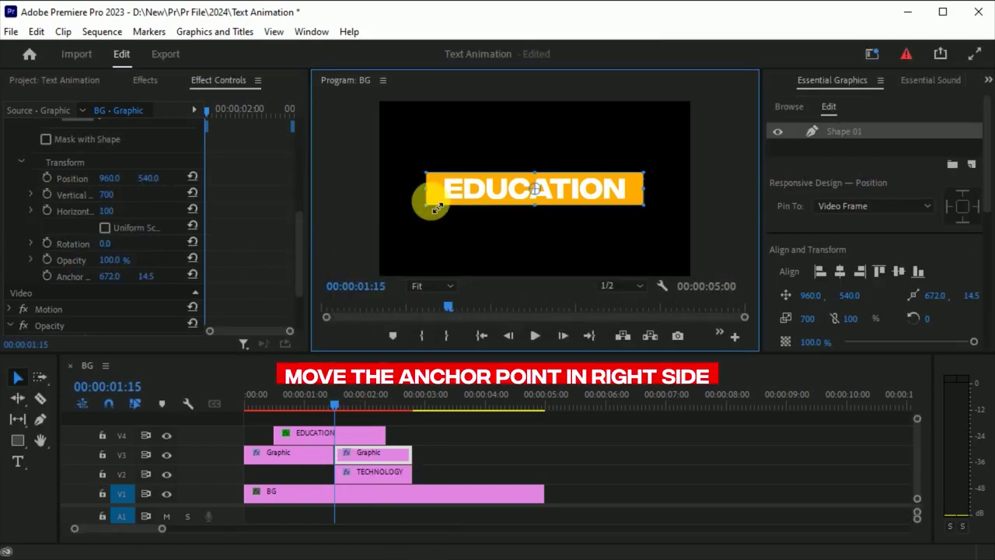
left_click_drag(535, 193, 644, 193)
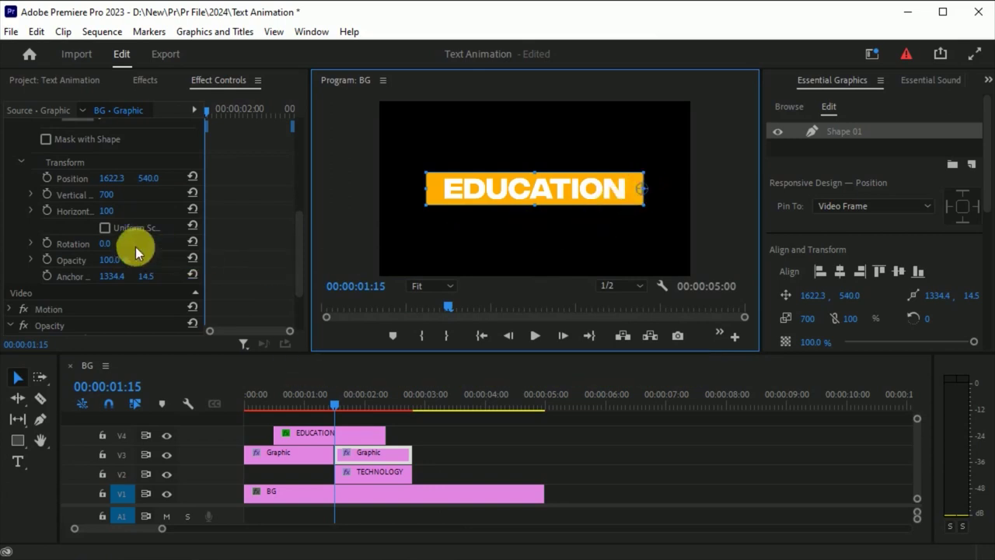
left_click(46, 211)
left_click(46, 211)
- At 00:00:02:00, reduce the second bar's horizontal scale to 5
left_click(338, 405)
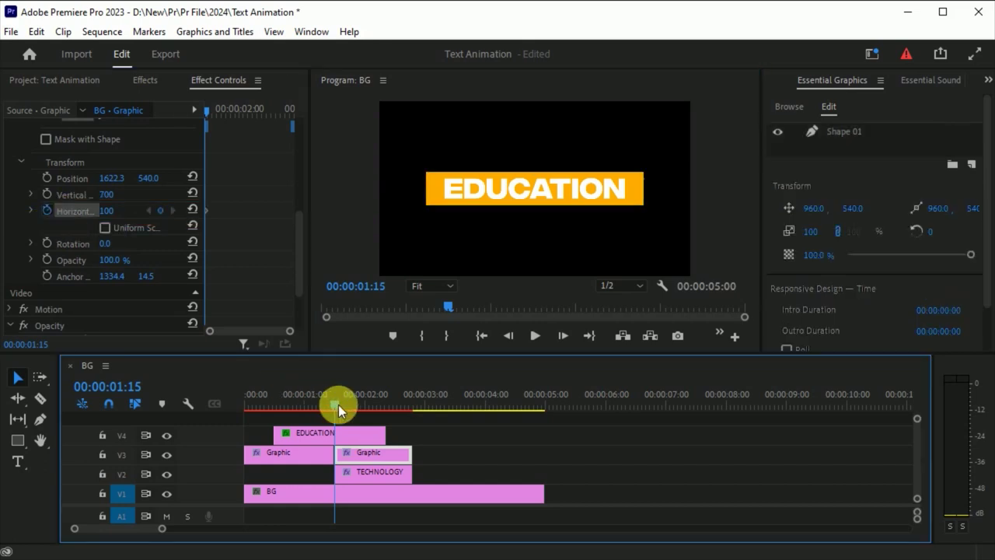
left_click_drag(337, 402, 367, 400)
left_click(118, 212)
type("20")
key("Return")
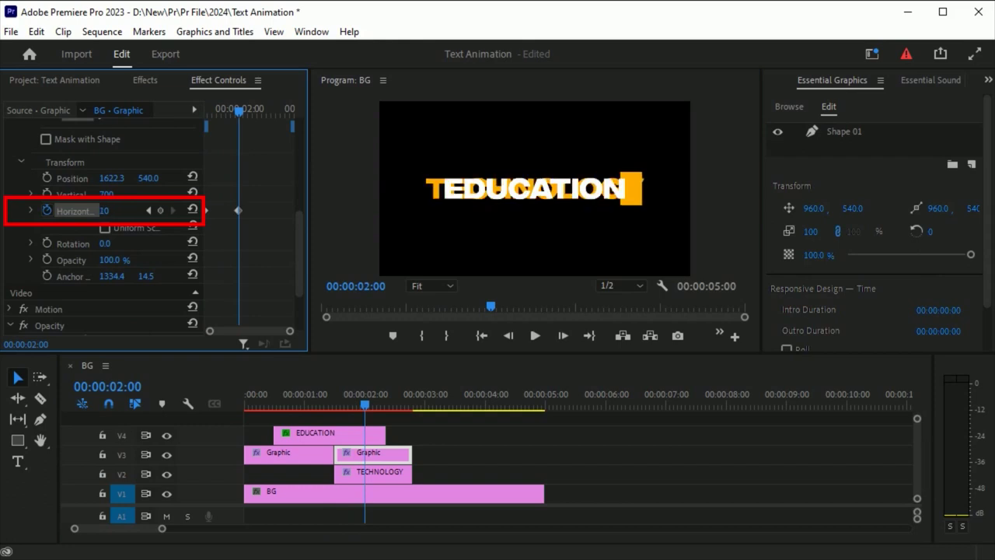
- Apply Ease Out to the second bar's last horizontal scale keyframe and Ease In to its first
right_click(239, 210)
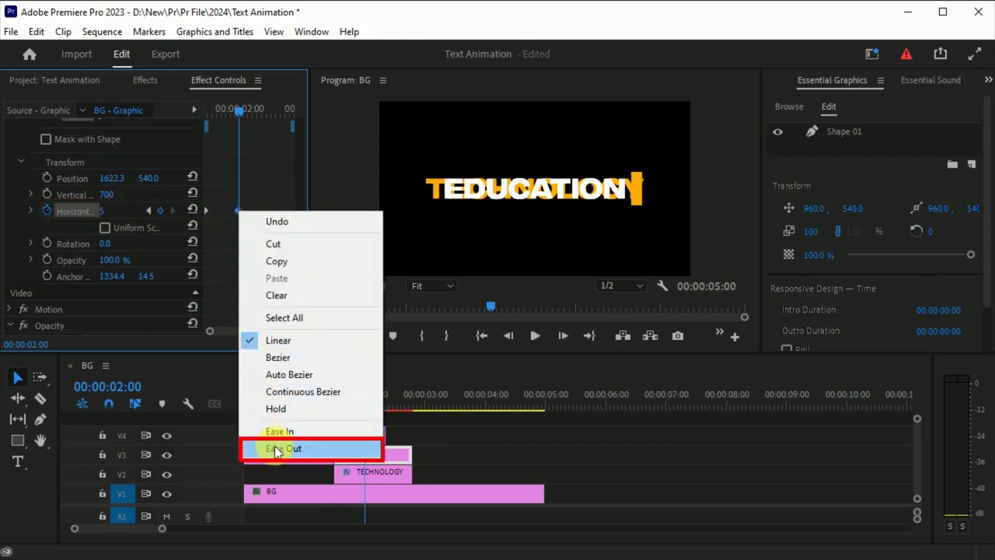
left_click(281, 449)
right_click(207, 212)
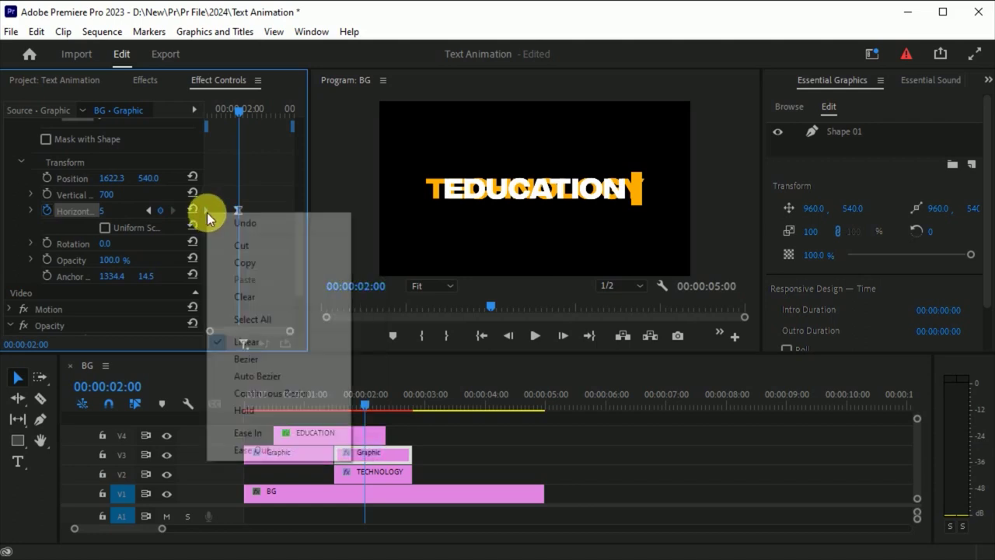
left_click(255, 432)
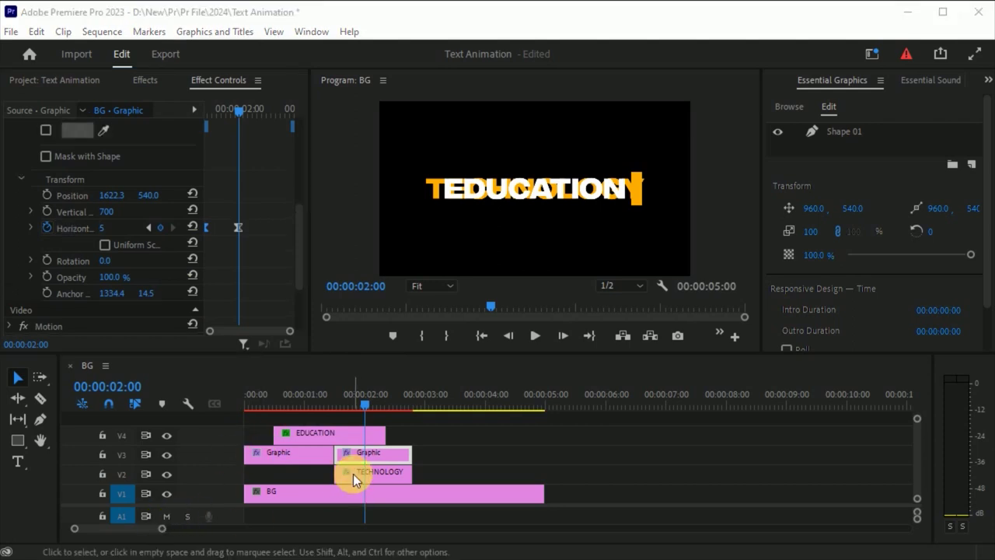
- Add a mask path keyframe to the EDUCATION clip at 00:00:01:15
left_click(350, 437)
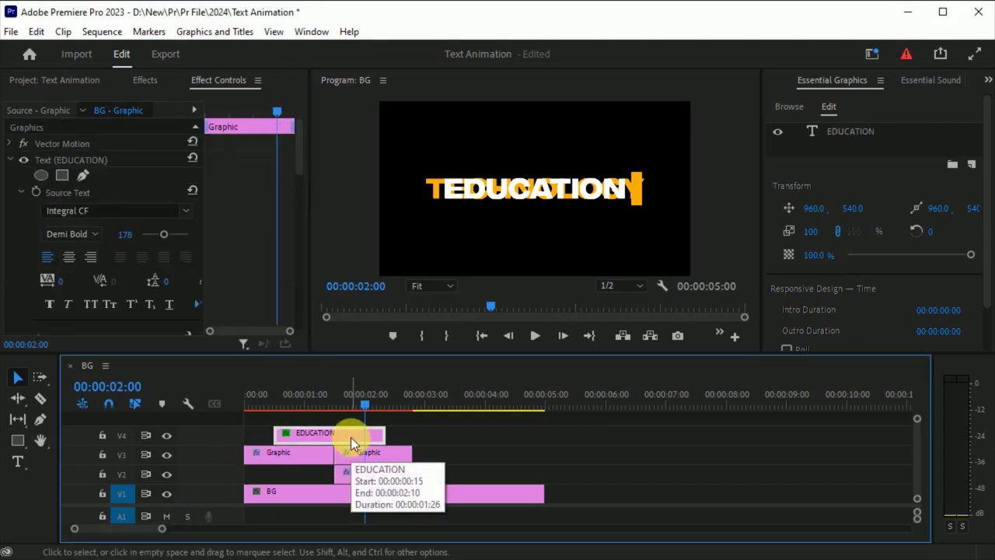
left_click_drag(299, 152, 298, 306)
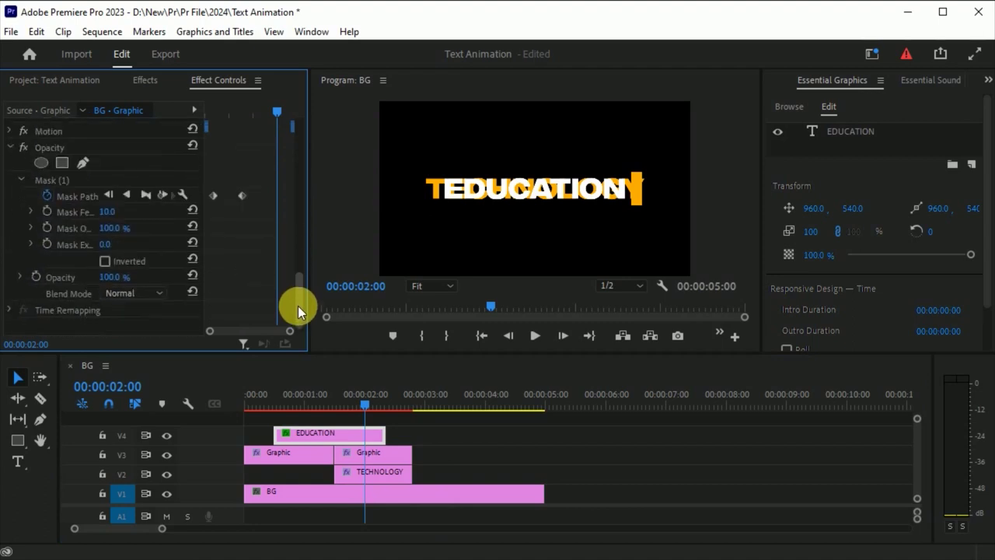
left_click_drag(276, 101, 255, 124)
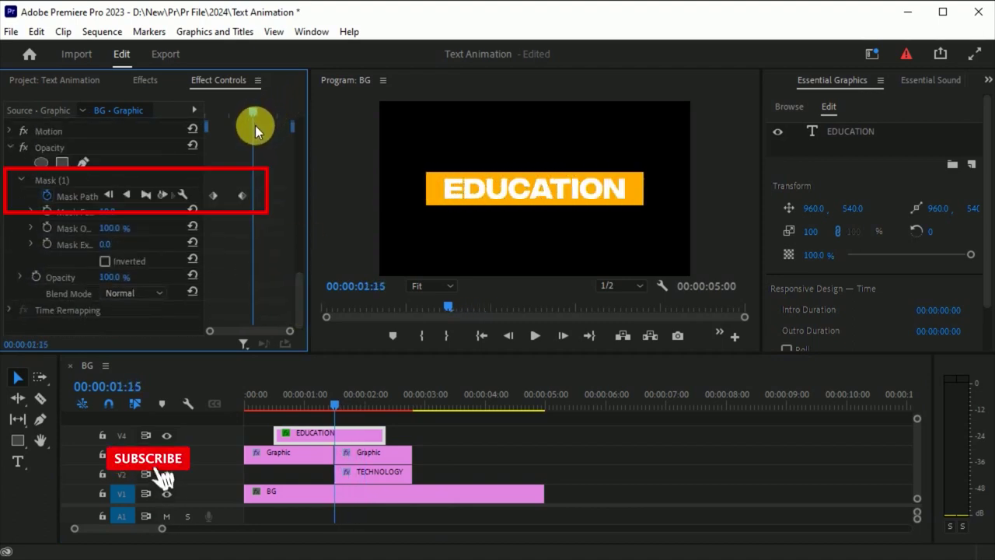
left_click(150, 199)
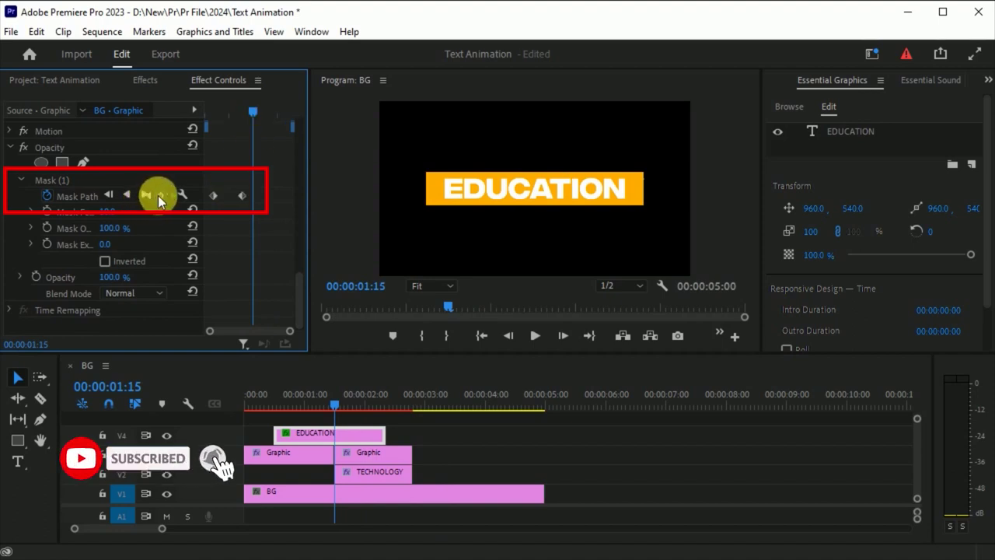
left_click(158, 196)
- At 00:00:02:01, collapse the EDUCATION mask horizontally onto its right edge so the word is hidden
left_click_drag(252, 109, 278, 109)
left_click(77, 180)
left_click_drag(460, 210, 644, 212)
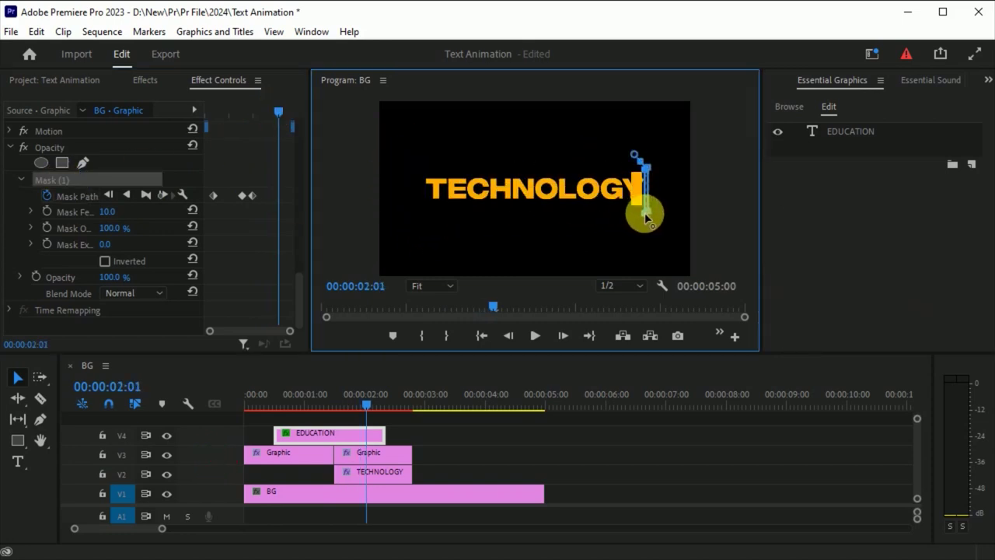
- Preview the text wipe and move EDUCATION's last mask path keyframe slightly earlier to match the shrinking bar
left_click(329, 405)
key("space")
left_click_drag(352, 402, 344, 404)
left_click(253, 195)
left_click_drag(253, 195, 274, 195)
left_click_drag(343, 403, 387, 399)
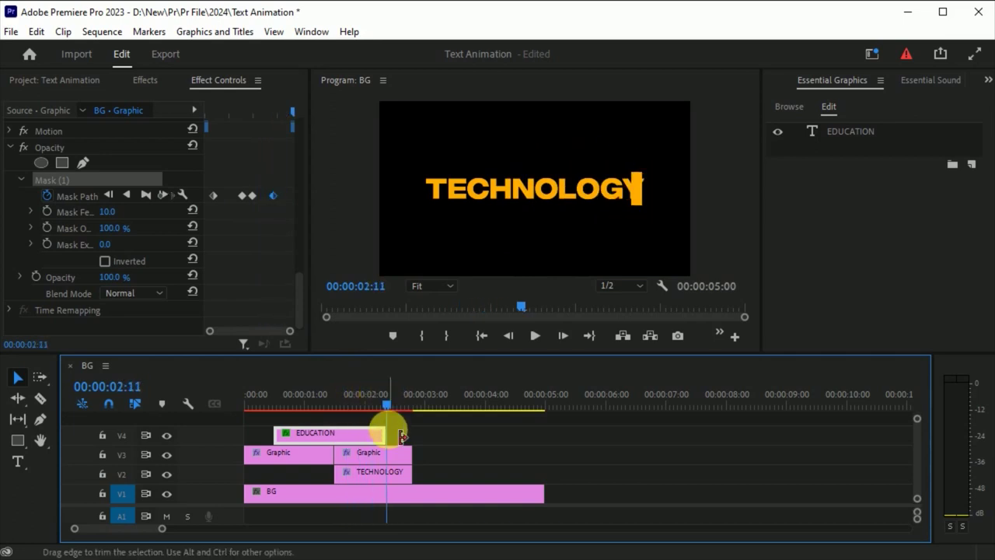
- Keyframe the second bar's position at 00:00:02:00, and set its horizontal position to 1752.3 at 00:00:02:09
left_click(378, 456)
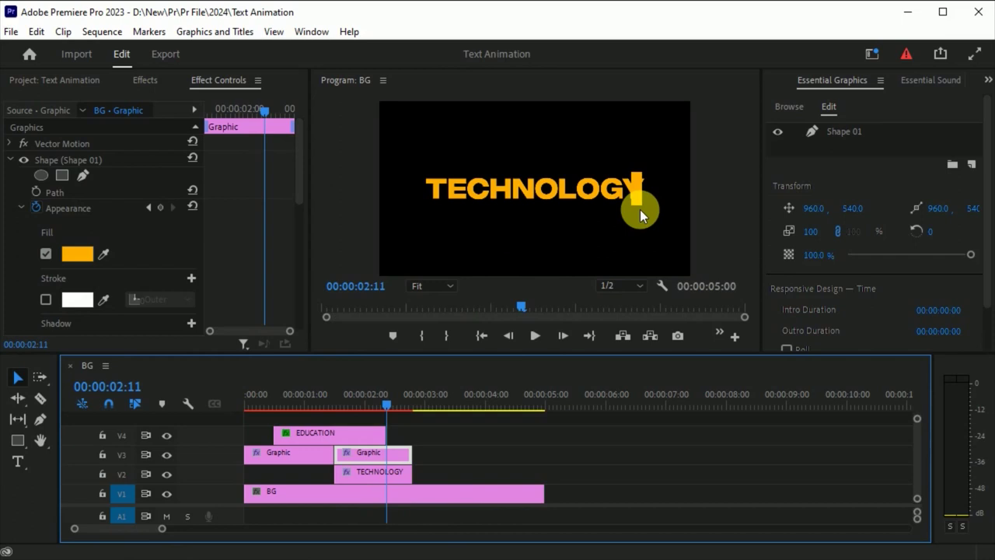
left_click_drag(299, 186, 298, 262)
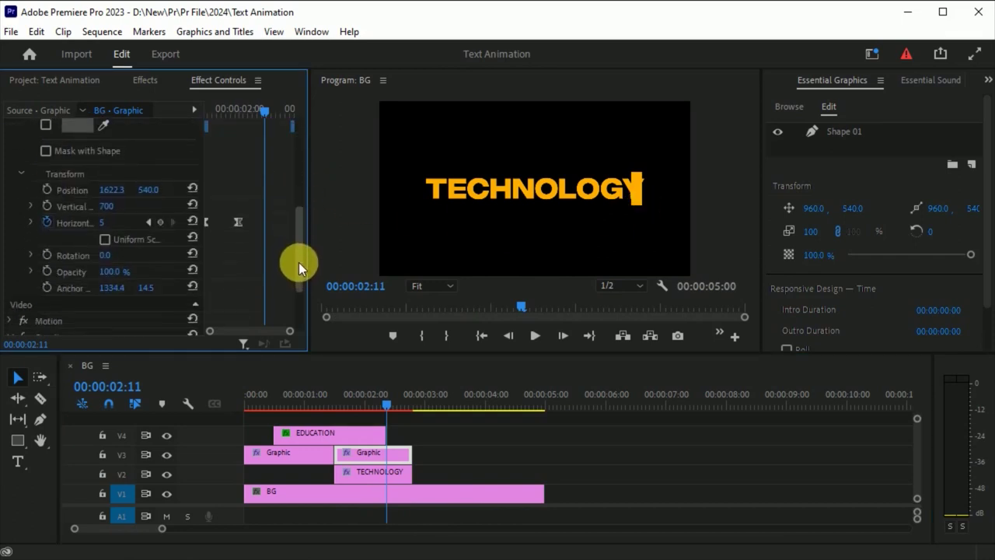
left_click_drag(298, 262, 299, 254)
mouse_move(257, 111)
left_mouse_down()
mouse_move(227, 121)
mouse_move(236, 125)
left_mouse_up()
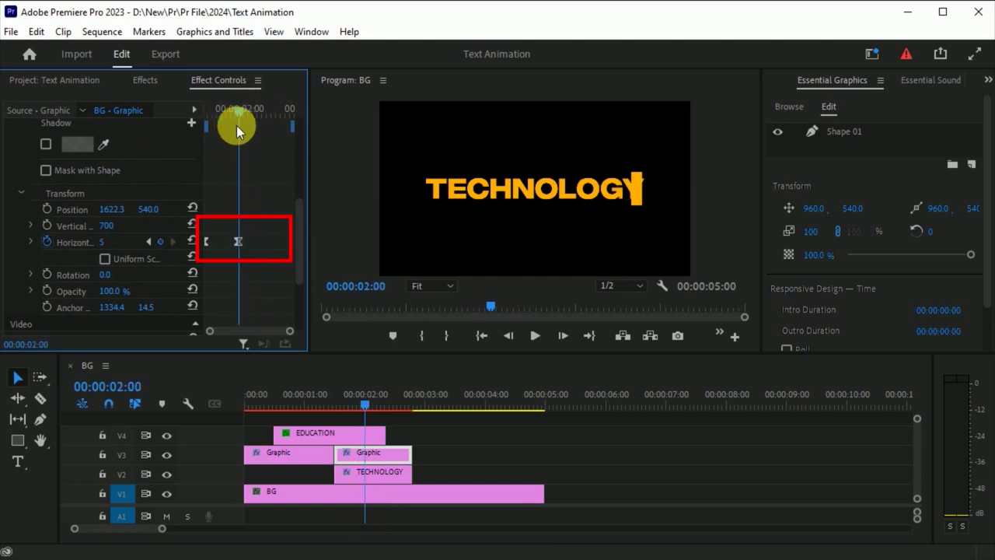
left_click(47, 208)
left_click_drag(356, 404, 379, 408)
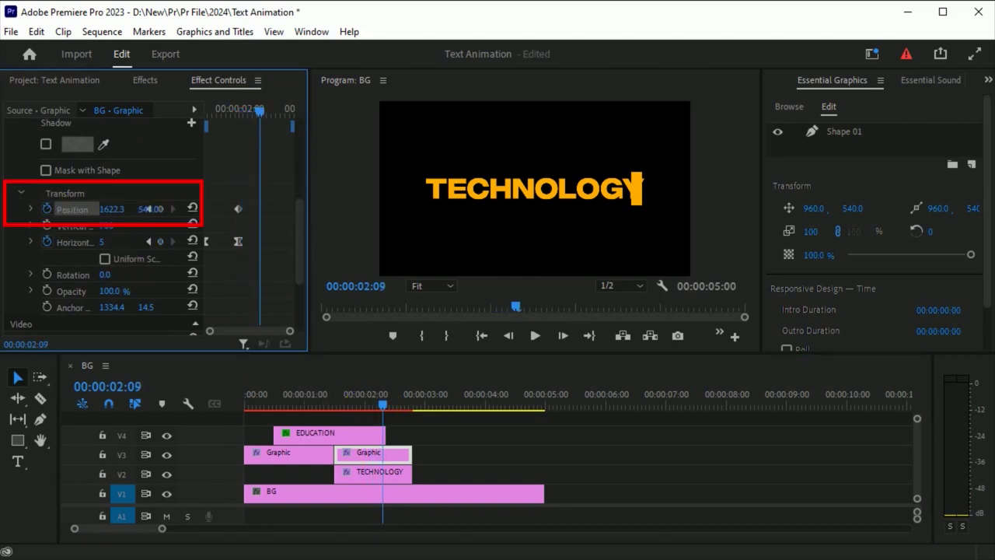
left_click_drag(111, 209, 126, 206)
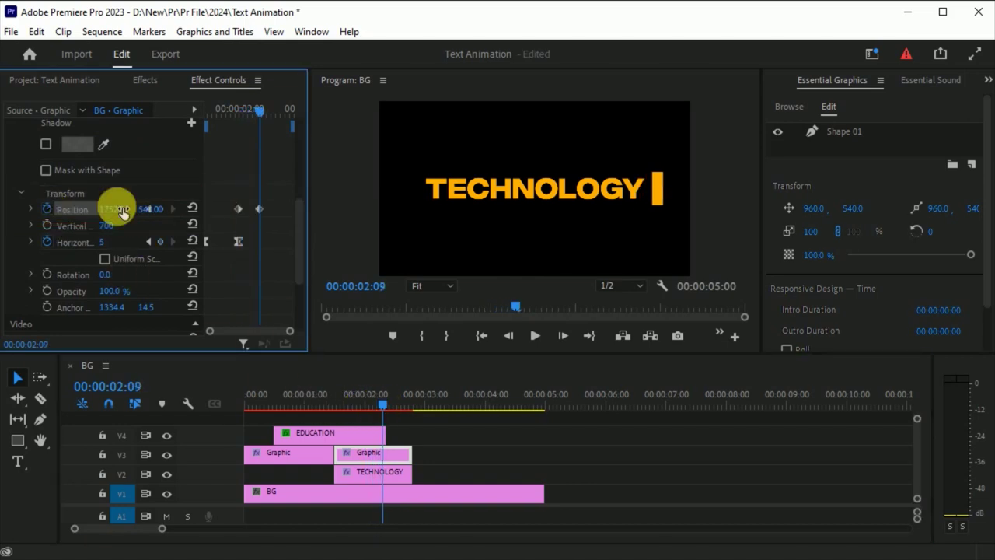
- Apply Ease Out to the second bar's last position keyframe and Ease In to its first
right_click(260, 210)
mouse_move(311, 339)
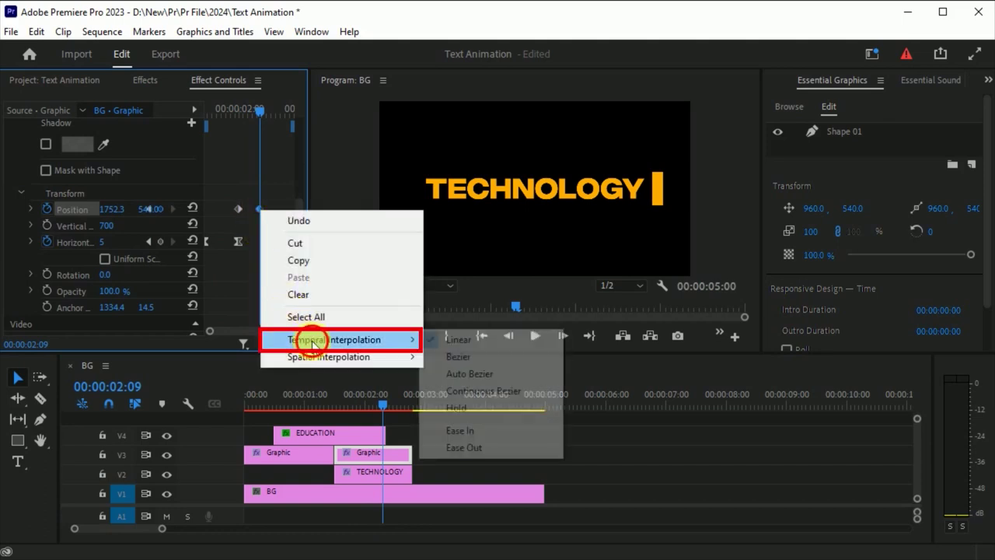
left_click(457, 447)
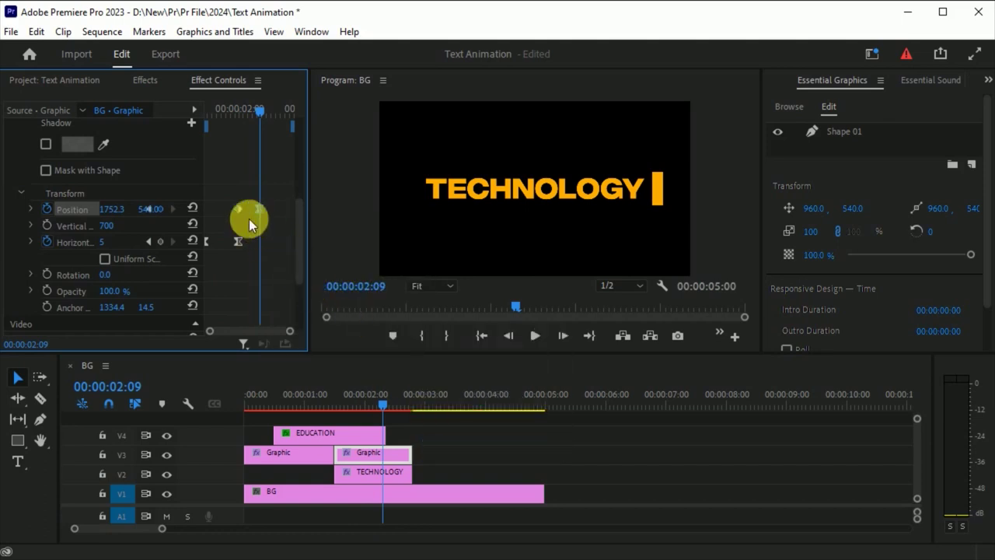
right_click(235, 209)
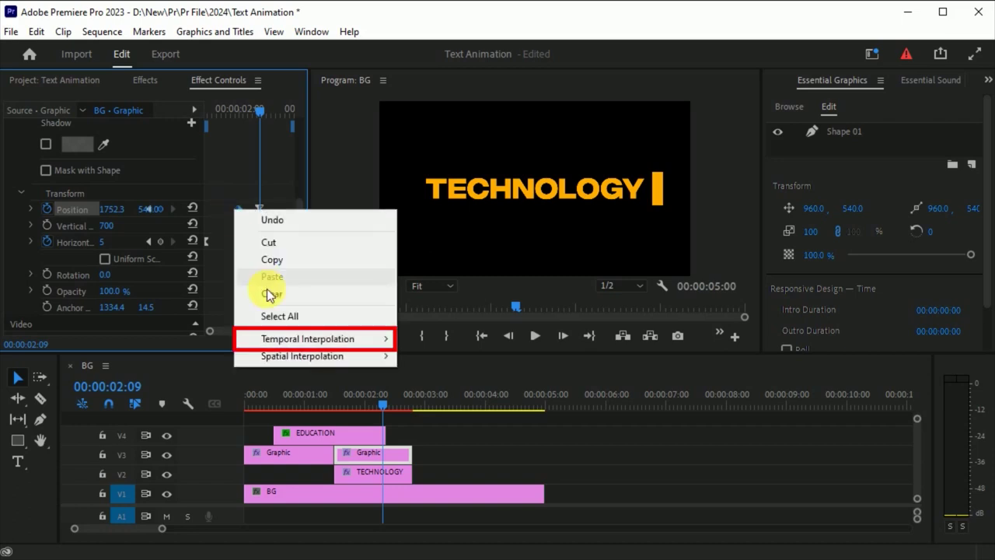
mouse_move(288, 339)
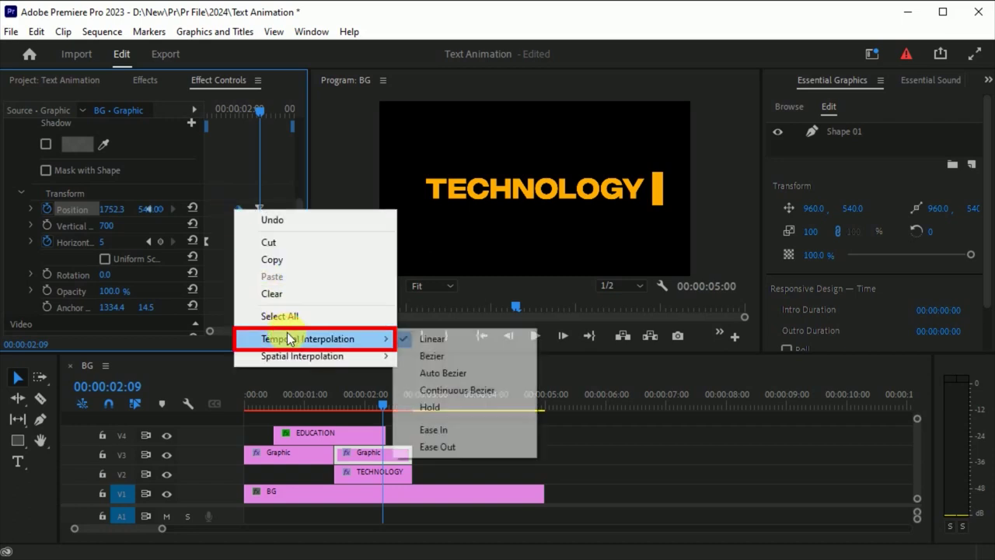
left_click(440, 430)
- Extend the second bar clip past the end of TECHNOLOGY and split it at 00:00:02:24
left_click_drag(376, 404, 412, 410)
left_click_drag(411, 453, 447, 453)
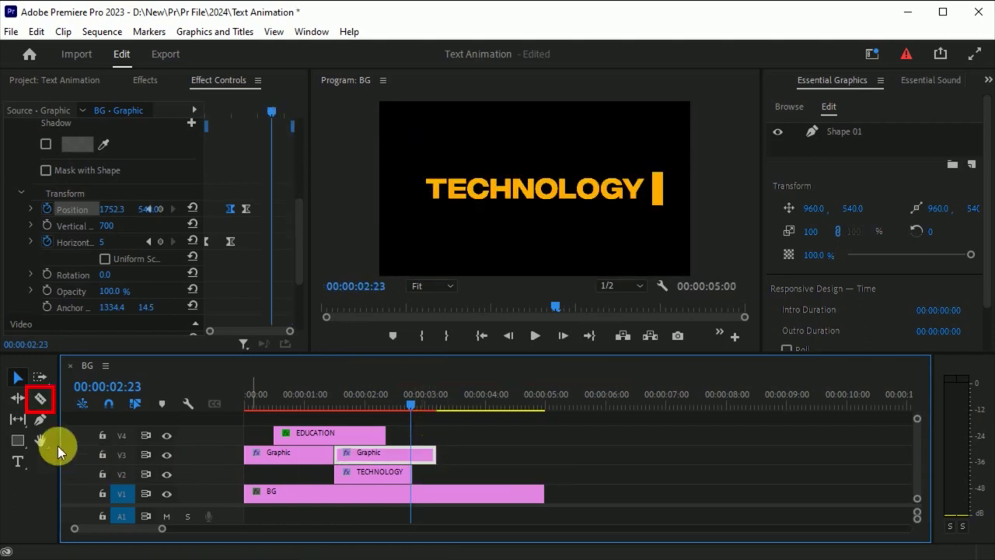
left_click(41, 400)
left_click(413, 404)
left_click(413, 454)
key("v")
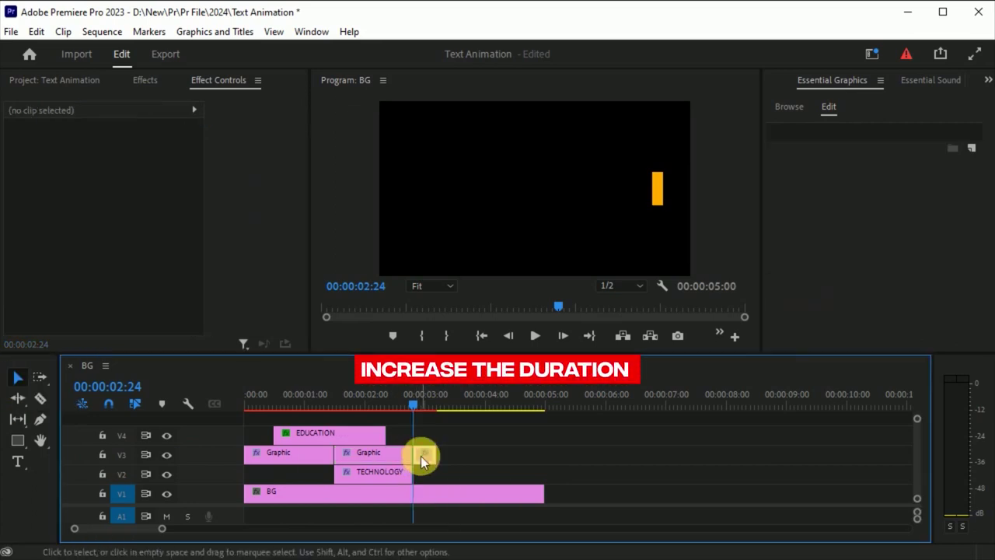
- Extend the third bar clip and add an Appearance keyframe at 00:00:02:24
left_click(438, 454)
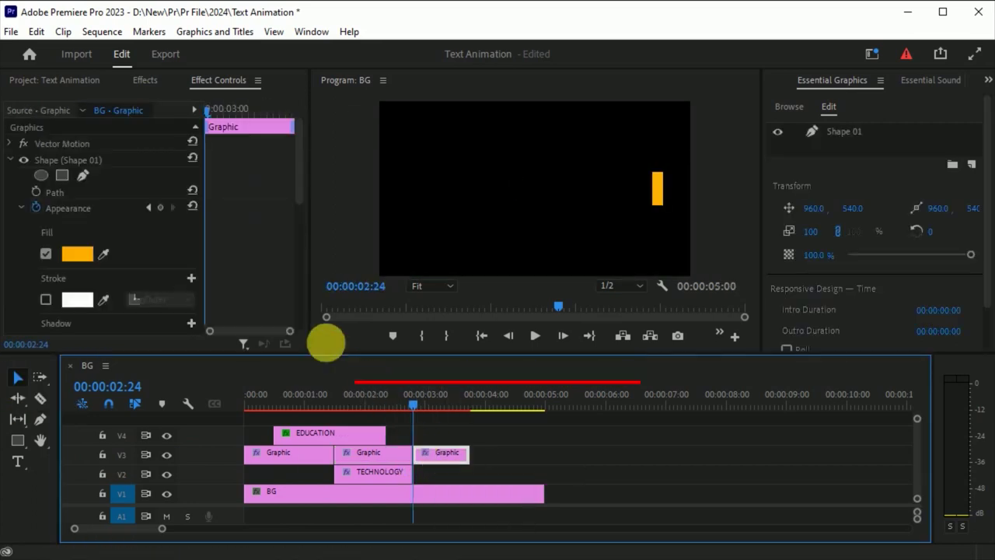
left_click(163, 207)
left_click_drag(416, 404, 429, 410)
left_click(75, 252)
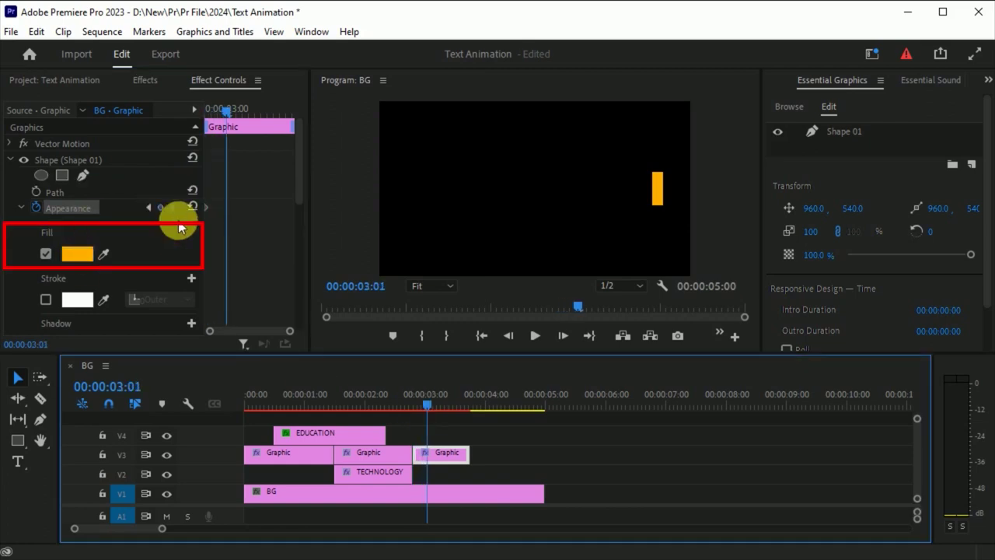
- Copy the red fill's color code from the first bar clip at 00:00:00:22
left_click(315, 459)
left_click_drag(428, 403, 288, 424)
left_click(77, 254)
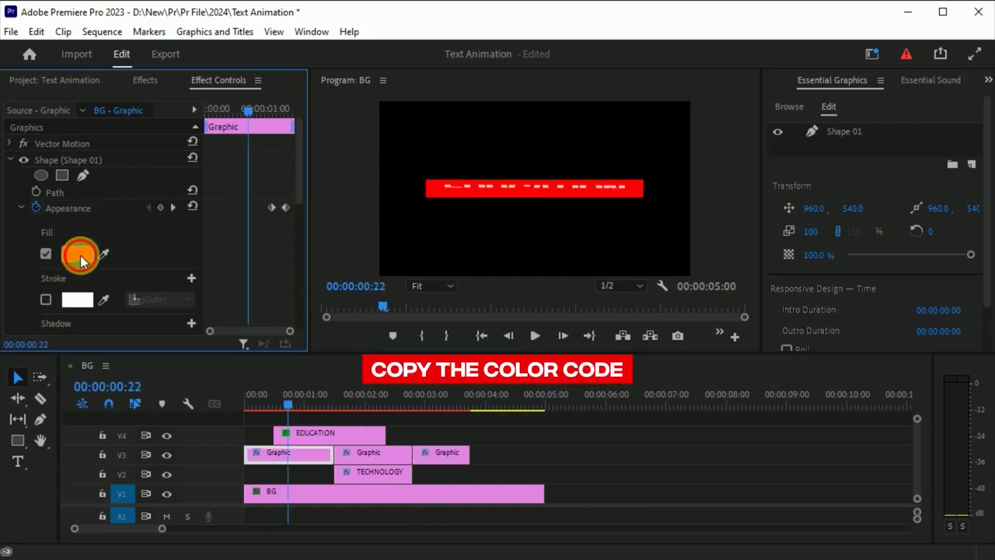
double_click(589, 399)
key("ctrl+c")
left_click(655, 174)
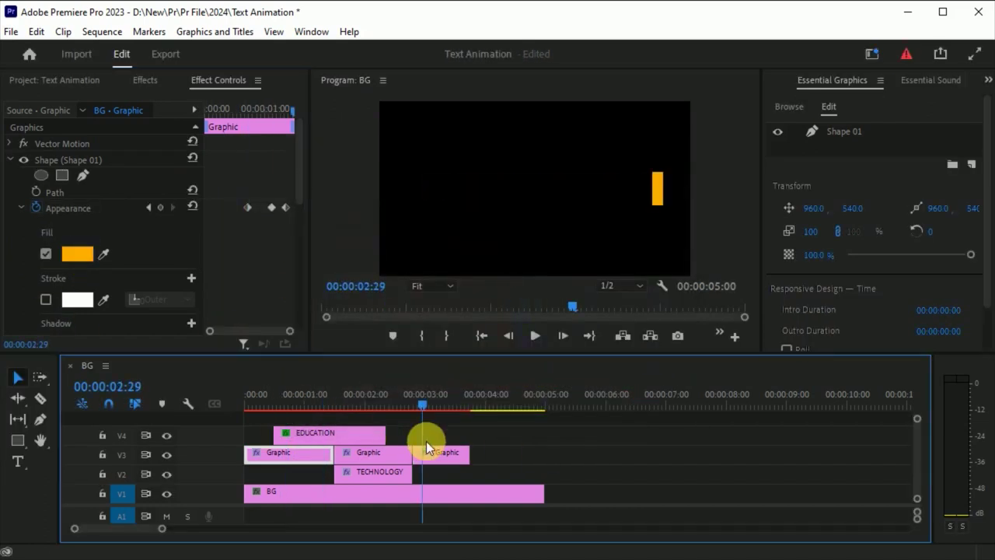
- Paste the copied red color code as the third bar's fill at 00:00:02:29 and preview the color change
left_click(77, 254)
double_click(589, 399)
key("ctrl+v")
left_click(646, 178)
left_click(415, 408)
left_click_drag(416, 409, 425, 412)
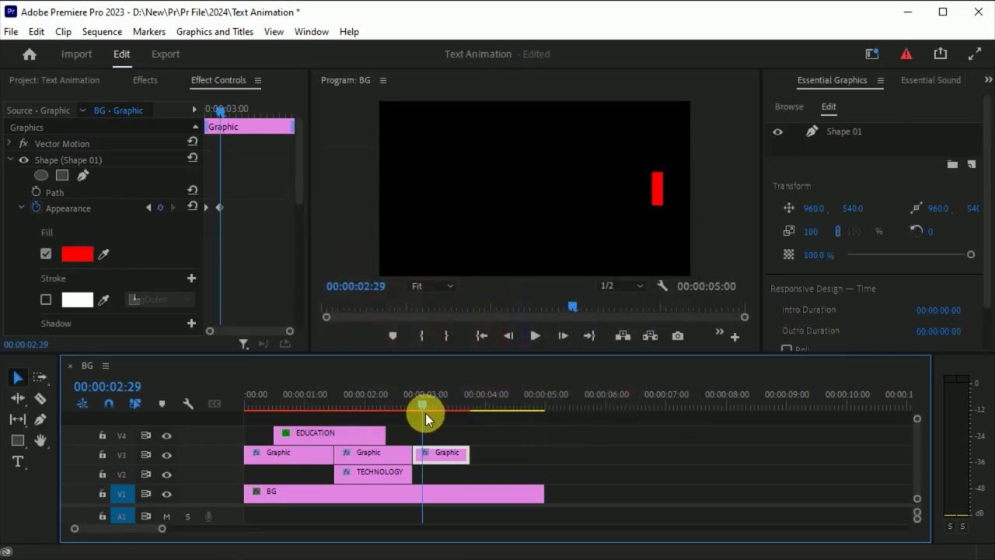
- Remove the third bar's Position and Horizontal Scale keyframes and move its anchor point left to the middle of the bar
left_click_drag(297, 196, 300, 256)
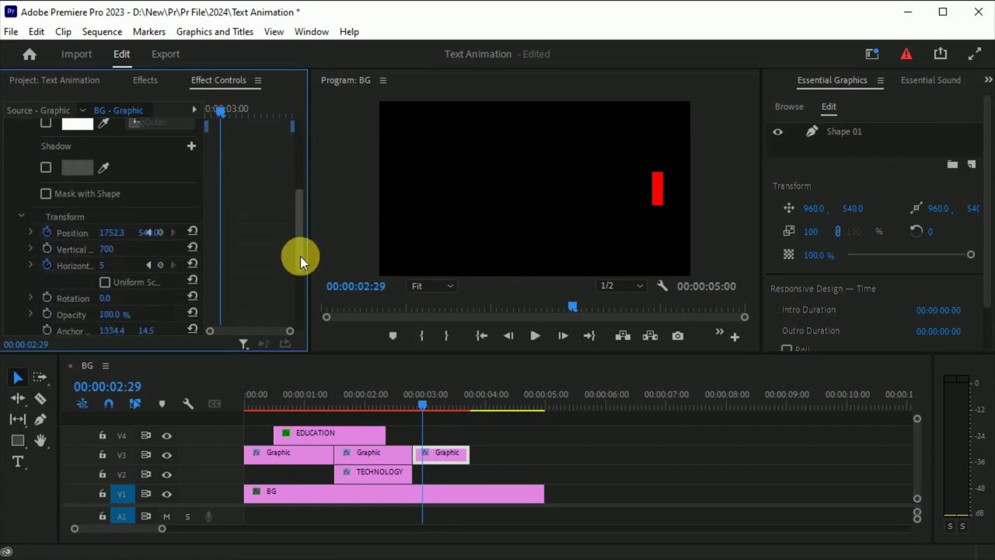
left_click(48, 266)
left_click(549, 309)
left_click(46, 232)
left_click(546, 311)
left_click(656, 204)
left_click_drag(663, 193, 661, 191)
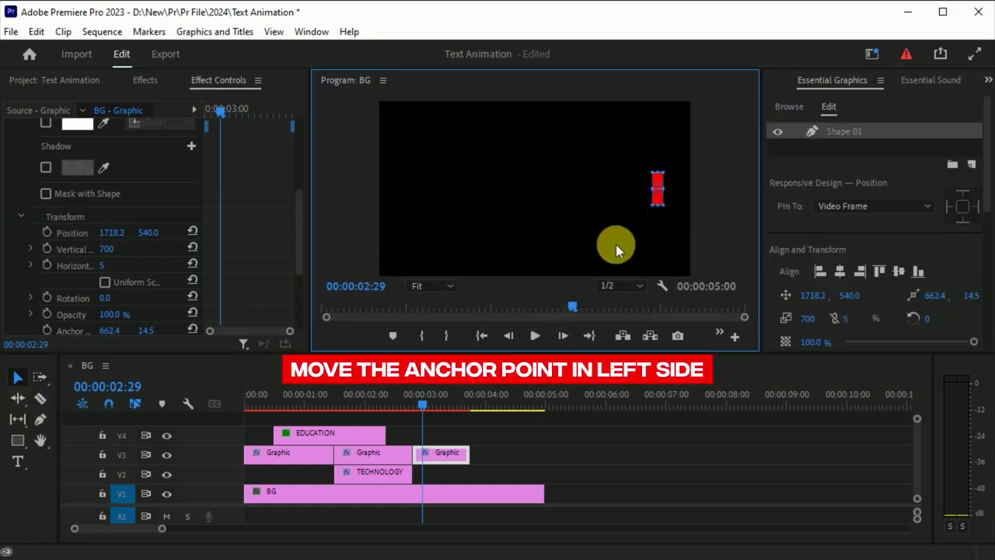
- Keyframe the third bar's Vertical Scale at 00:00:02:24 and set it to 200 at 00:00:03:00
left_click_drag(421, 398, 413, 398)
scroll(301, 265, "down", 2)
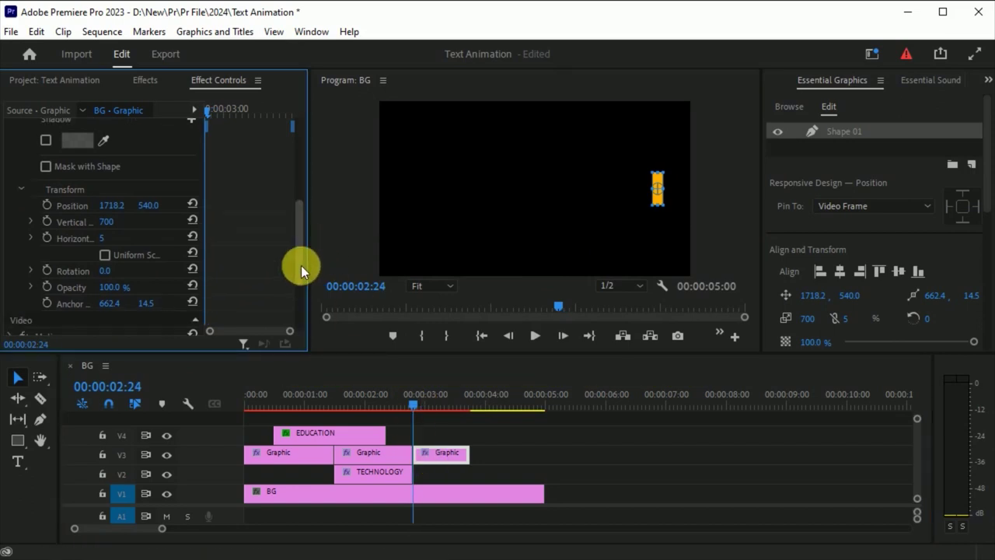
left_click(48, 224)
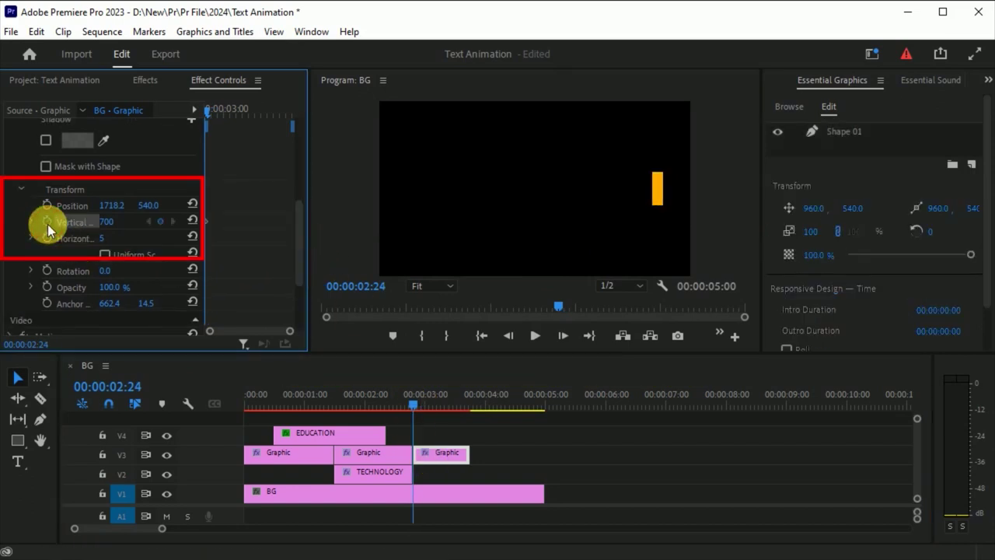
left_click(415, 404)
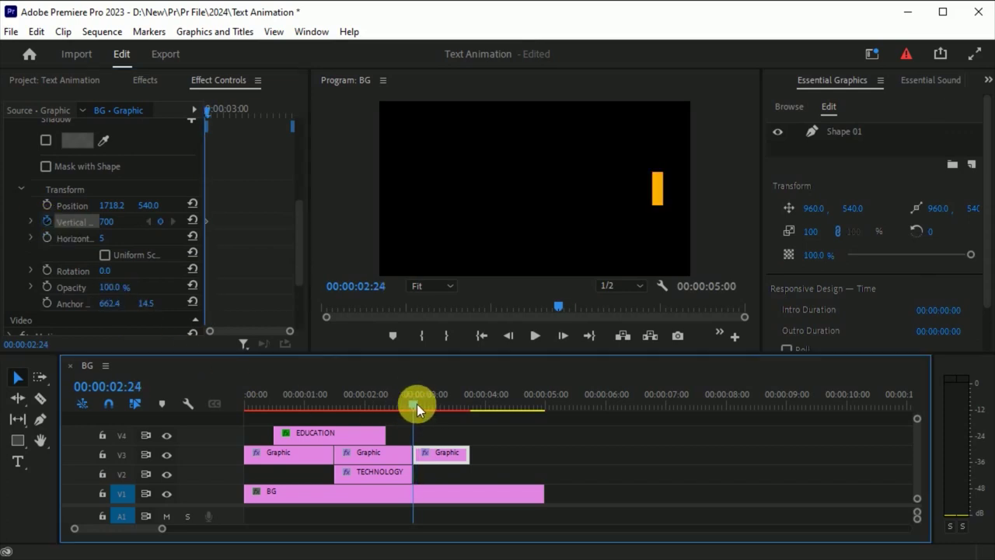
left_click_drag(413, 404, 424, 404)
mouse_move(106, 222)
left_mouse_down()
mouse_move(69, 222)
mouse_move(114, 222)
left_mouse_up()
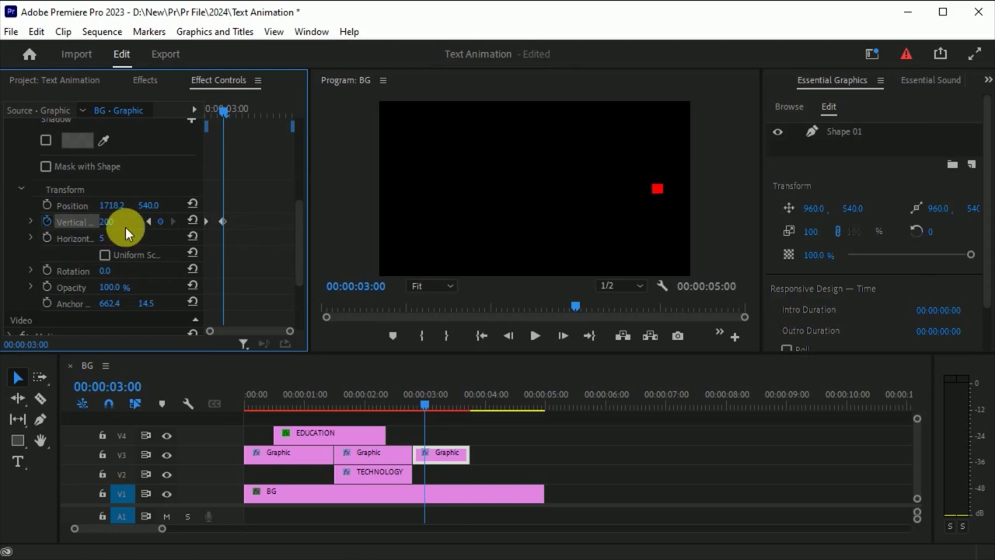
- Apply Ease Out to the third bar's last Vertical Scale keyframe and Ease In to its first
right_click(221, 222)
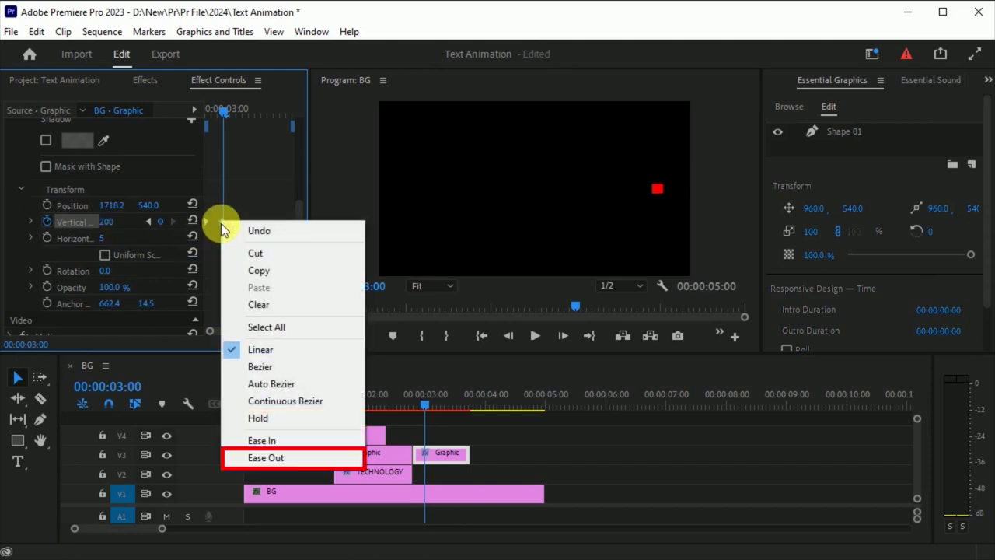
left_click(262, 457)
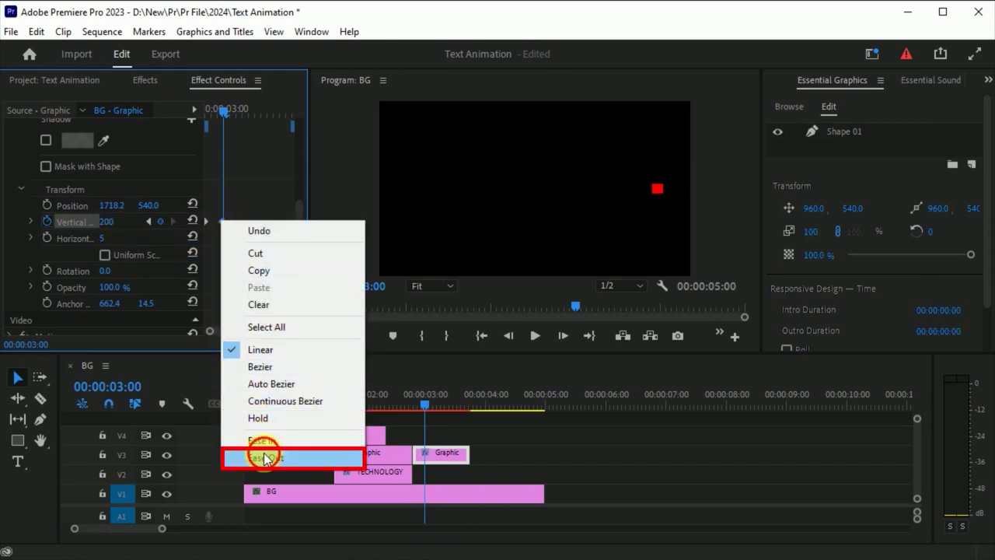
right_click(207, 223)
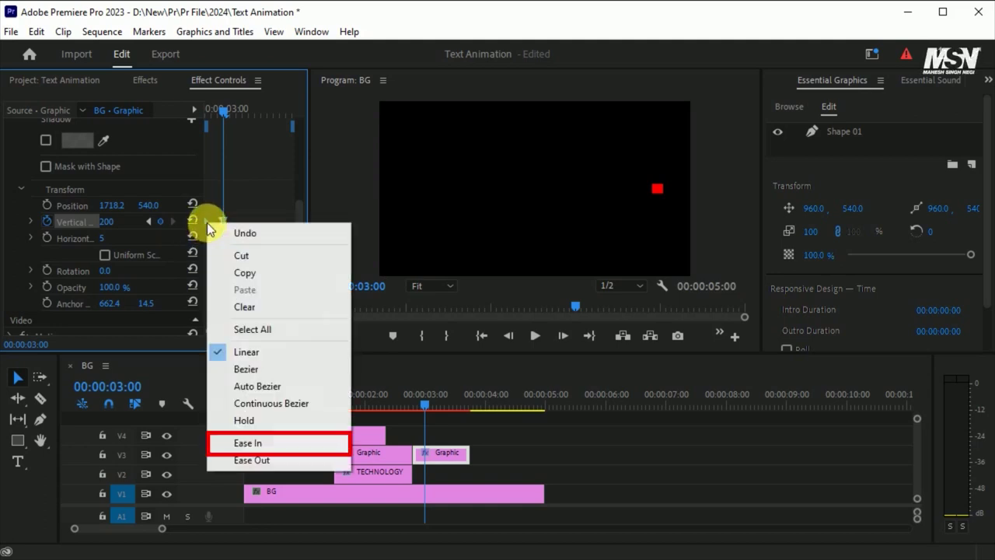
left_click(245, 442)
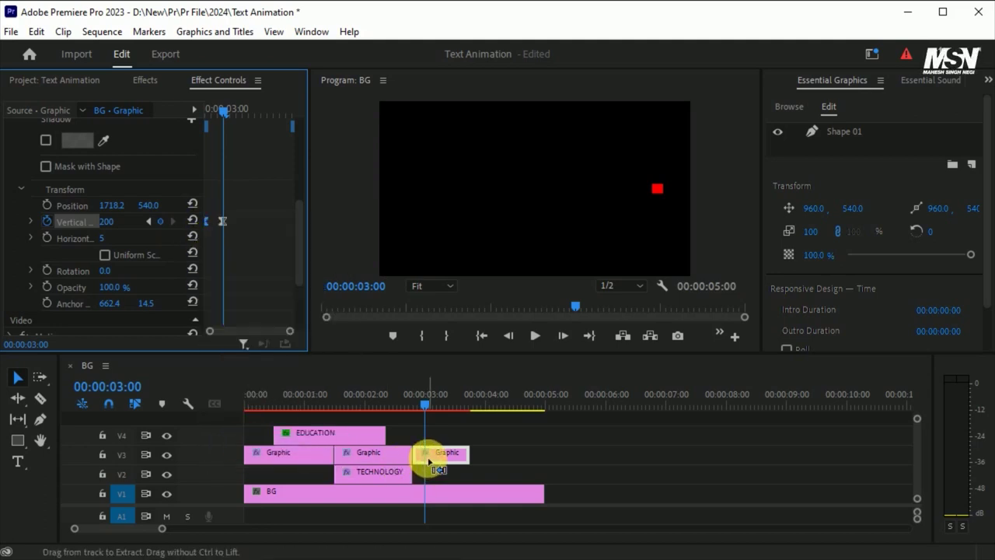
- Extend the TECHNOLOGY clip to the end of the third bar clip
left_click(413, 406)
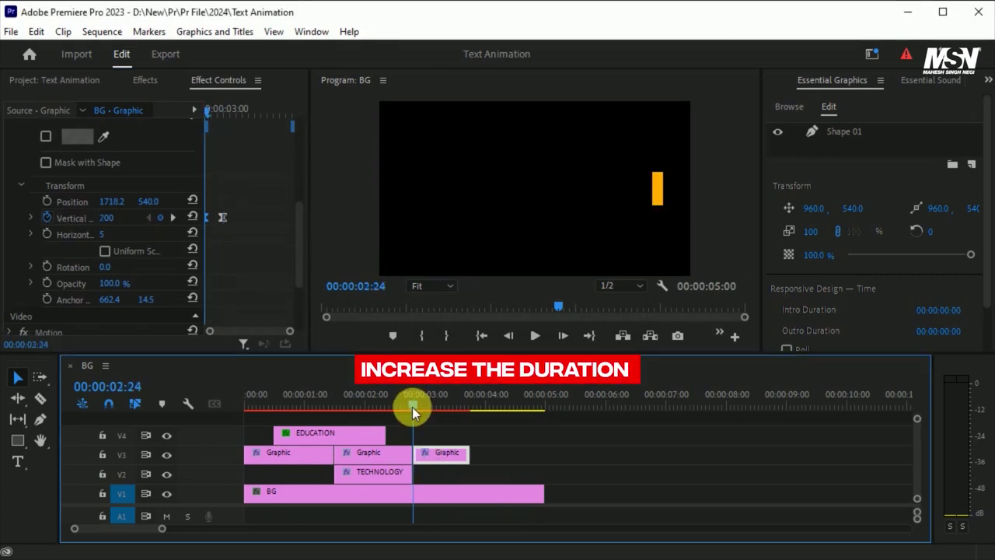
left_click_drag(412, 471, 470, 473)
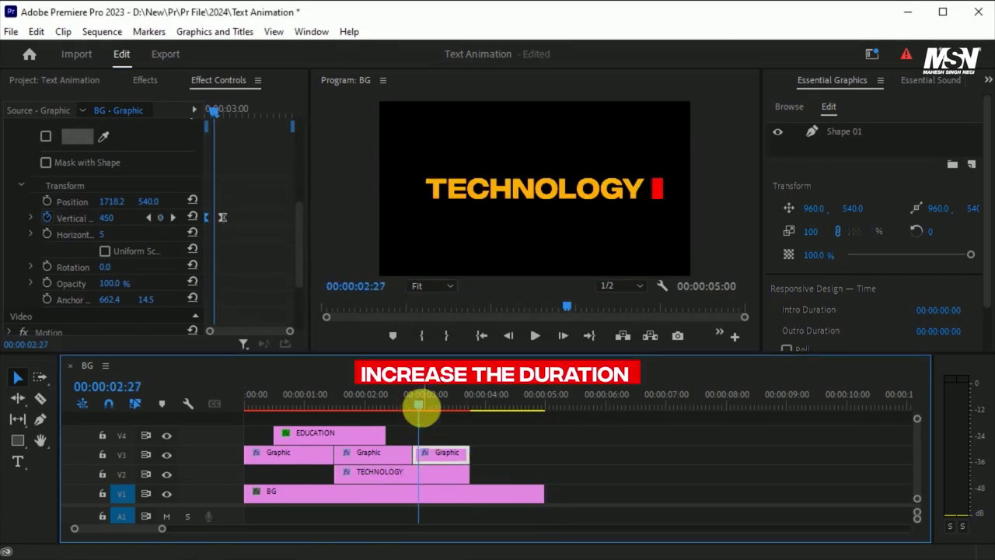
left_click(404, 406)
- Split the third bar clip at 00:00:03:01
left_click_drag(406, 404, 427, 415)
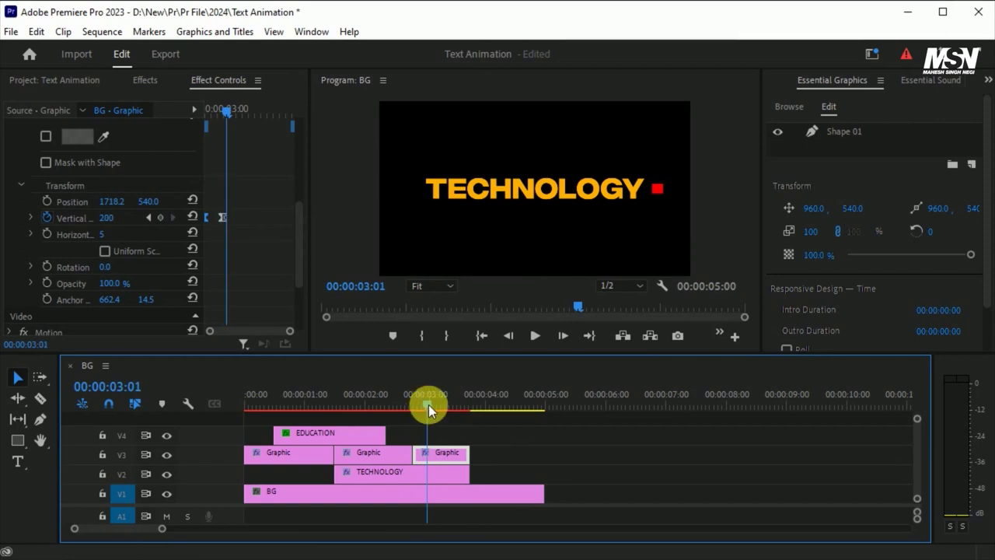
left_click(40, 398)
left_click(427, 454)
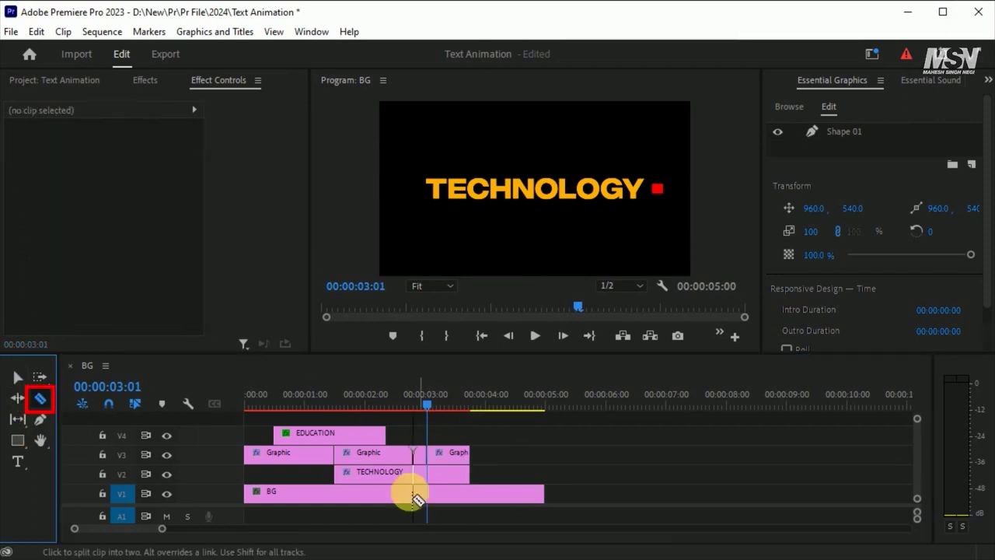
left_click(17, 377)
- Remove Vertical Scale keyframing from the bar segment after 00:00:03:01 and move its anchor point to the bar's right edge
left_click(449, 452)
left_click_drag(427, 399, 433, 401)
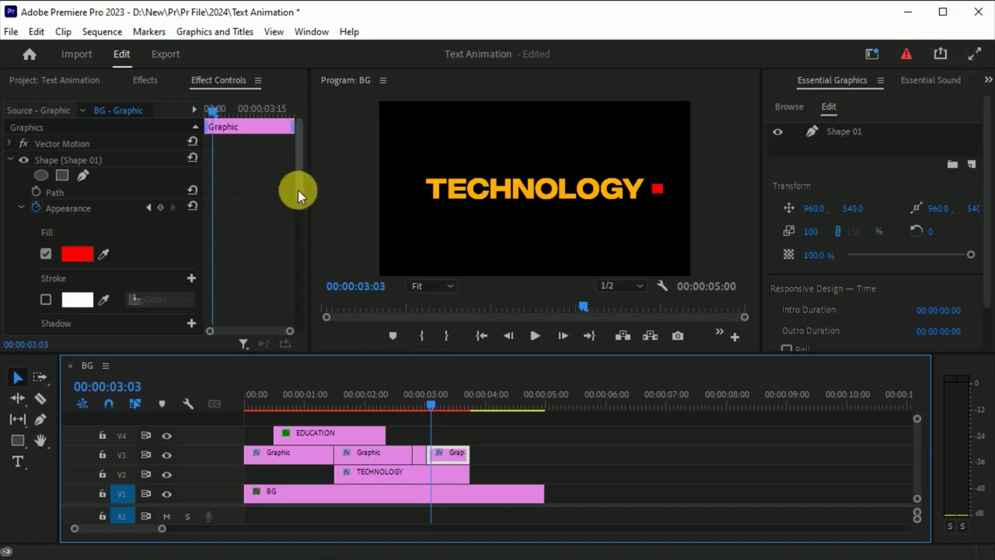
left_click_drag(298, 189, 303, 261)
left_click(428, 404)
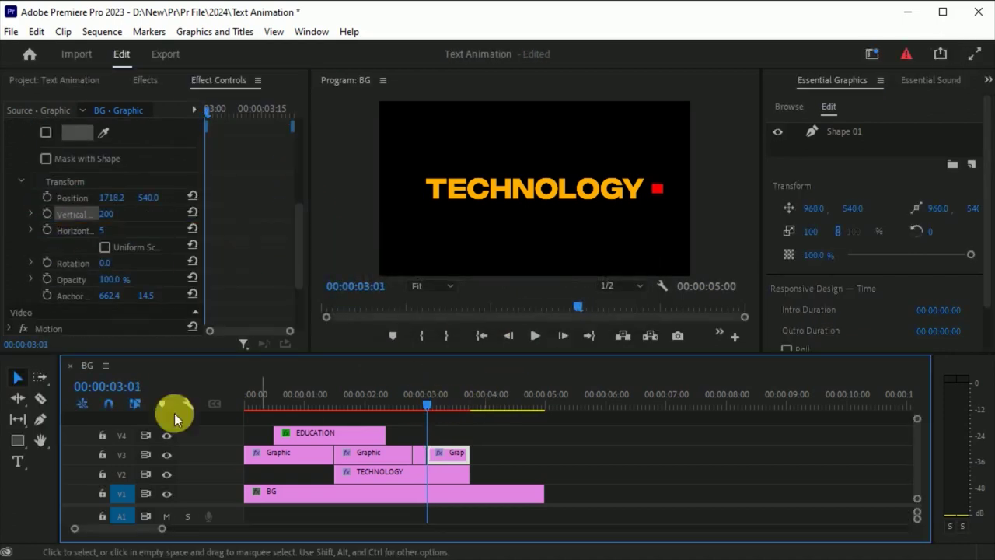
mouse_move(428, 404)
left_mouse_down()
mouse_move(444, 408)
mouse_move(428, 404)
left_mouse_up()
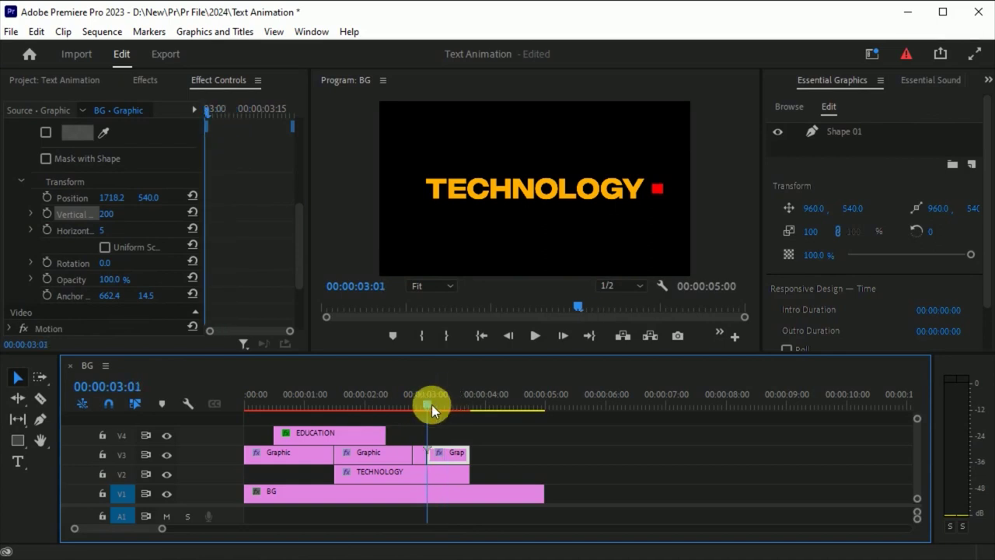
left_click(658, 189)
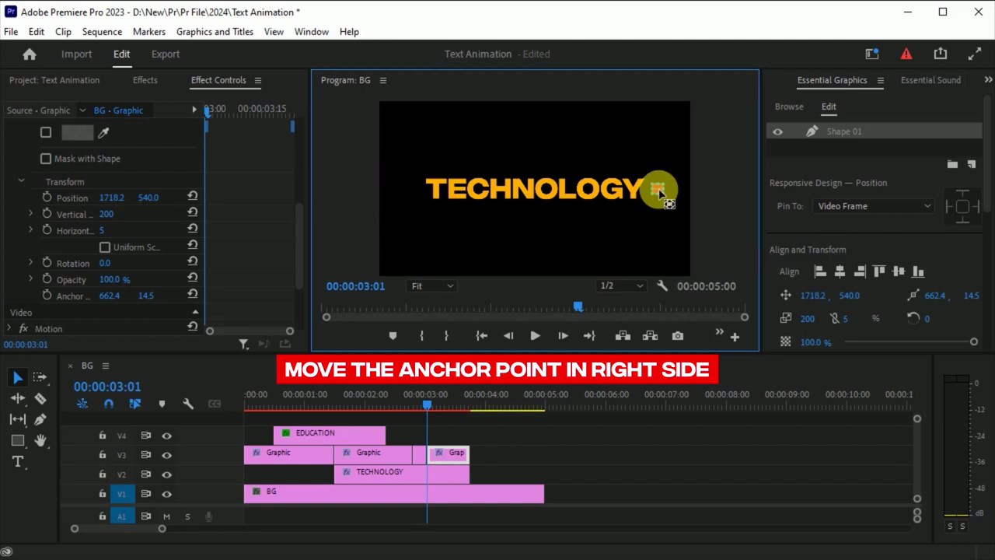
left_click_drag(665, 192, 667, 197)
- Keyframe the last bar segment's Horizontal Scale at 00:00:03:01 and set it to 115 at 00:00:03:11
left_click(46, 229)
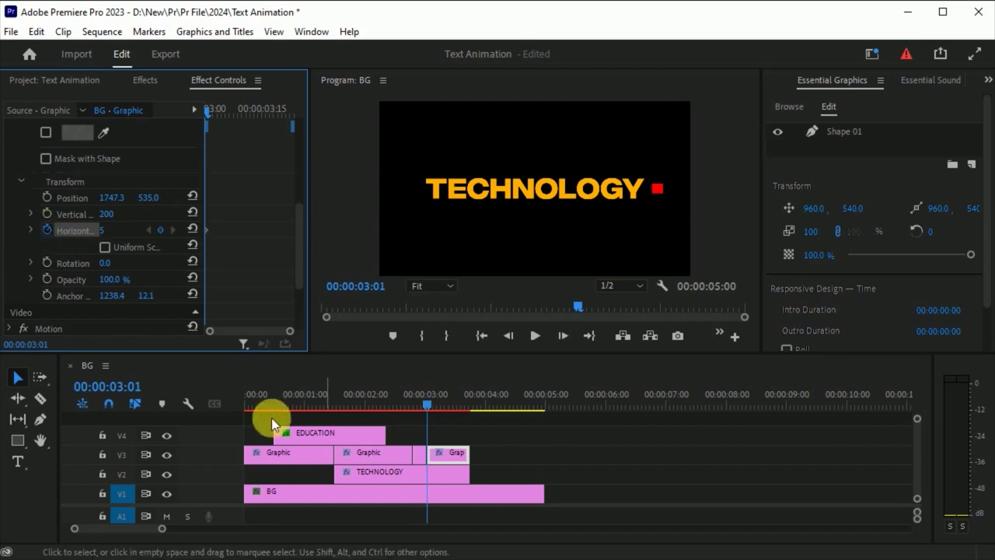
left_click(427, 408)
left_click_drag(428, 408, 447, 405)
left_click(106, 230)
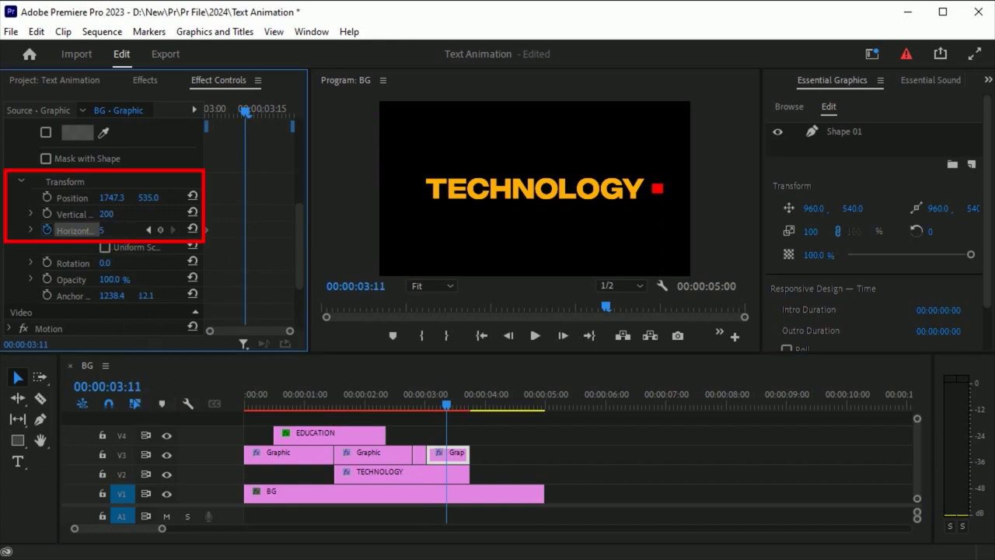
type("85")
key("Return")
left_click(450, 416)
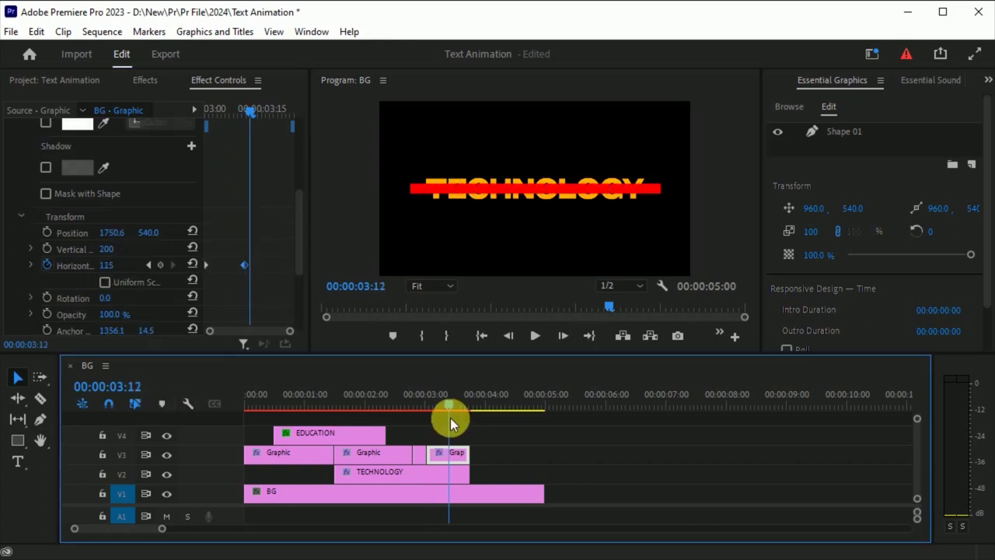
- Split the TECHNOLOGY clip at 00:00:02:24
left_click(40, 399)
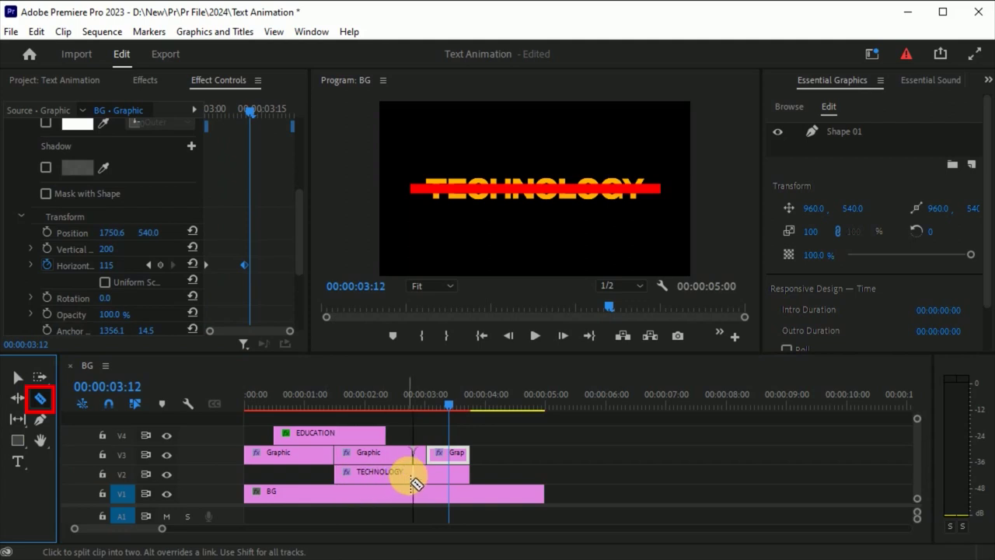
left_click(412, 473)
left_click(17, 378)
- Move the last two bar segments to V4, duplicate the second TECHNOLOGY segment onto V3, and hide V2
left_click_drag(410, 412, 445, 423)
left_click(438, 478)
left_click_drag(477, 480, 437, 460)
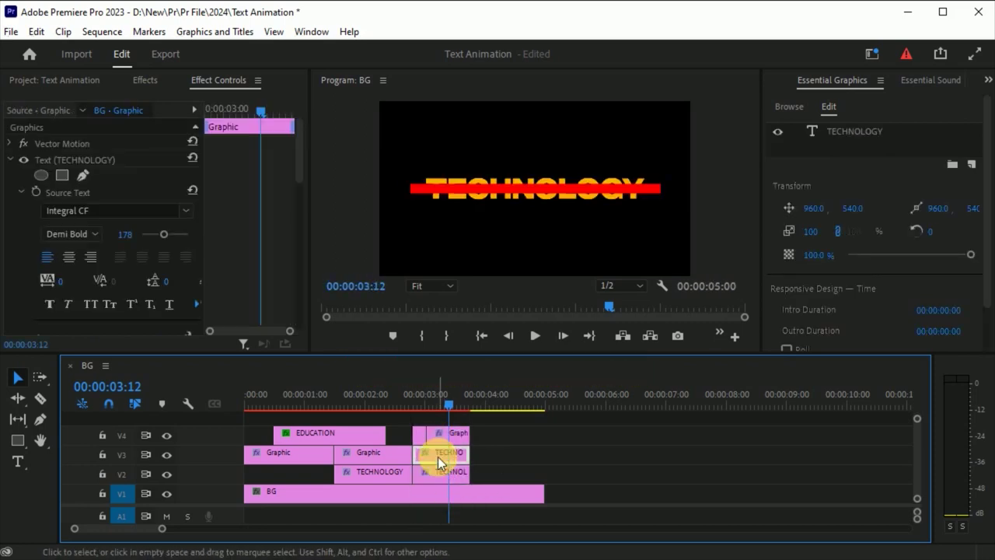
left_click(167, 476)
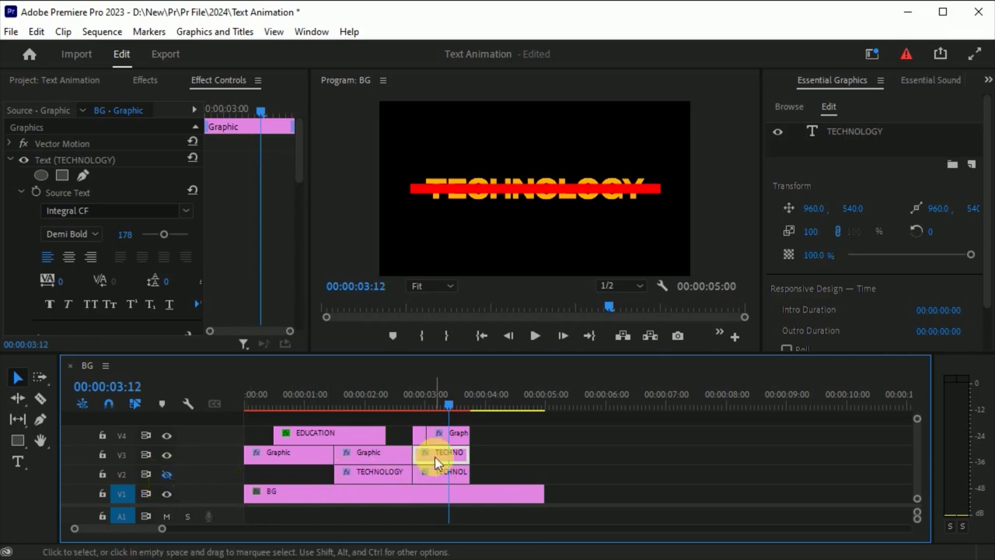
- Draw a rectangular opacity mask over the V3 TECHNOLOGY text's upper half, move it above the text, and keyframe Mask Path at 00:00:03:12
left_click_drag(299, 126, 289, 326)
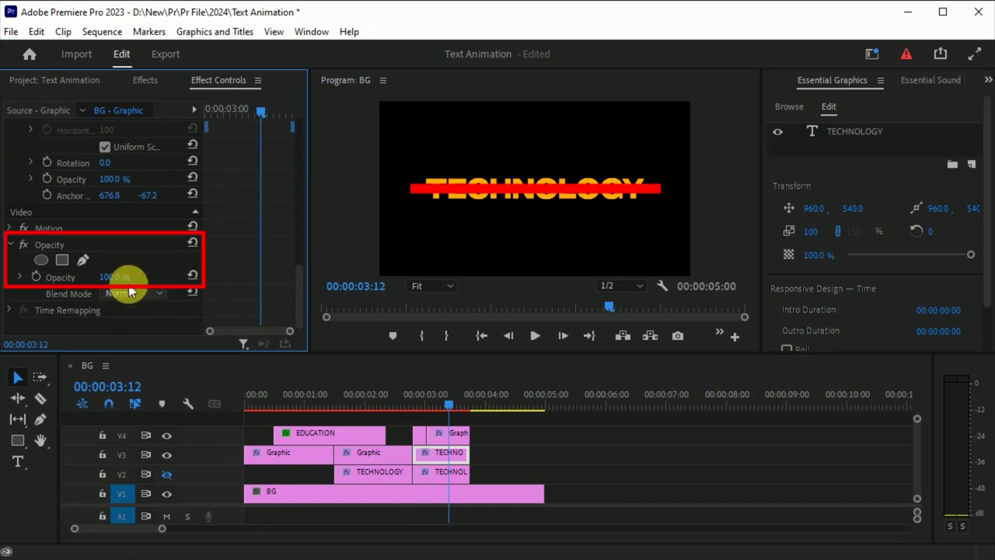
left_click(61, 265)
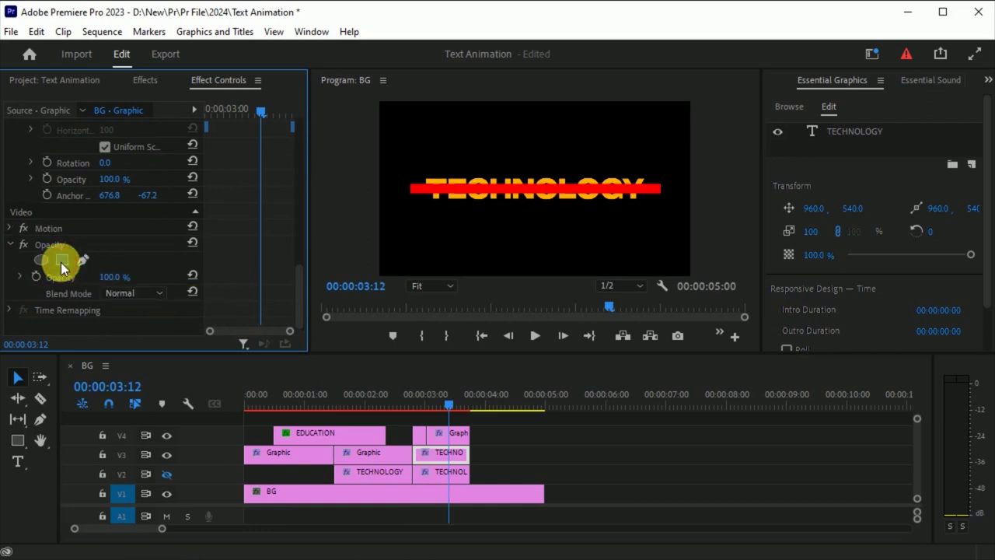
left_click(515, 225)
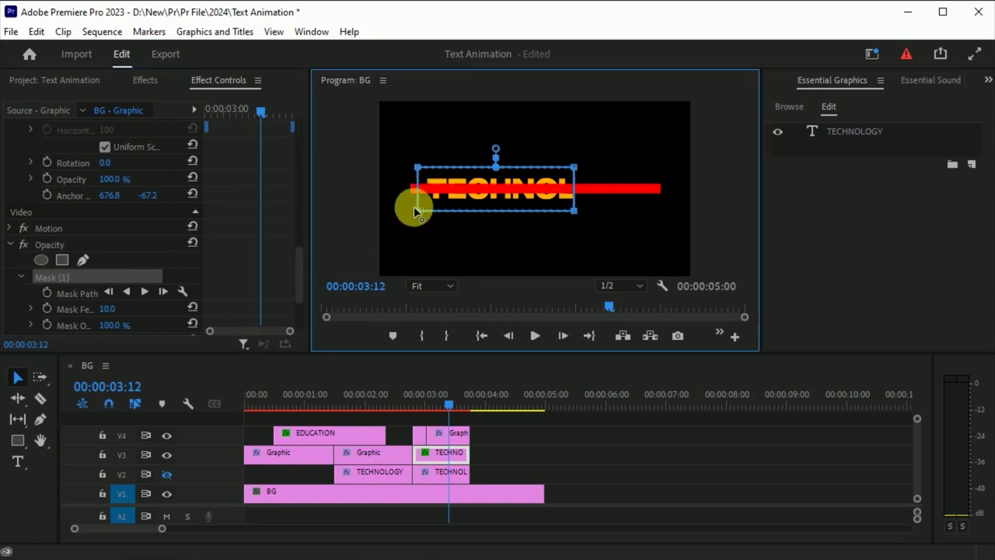
left_click_drag(573, 211, 660, 211)
left_click_drag(410, 213, 412, 195)
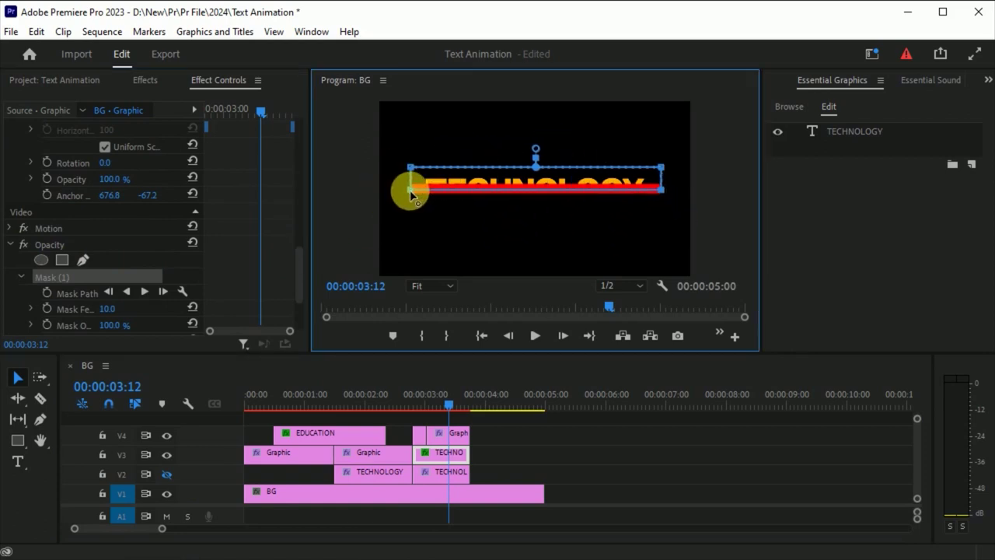
left_click_drag(506, 176, 506, 158)
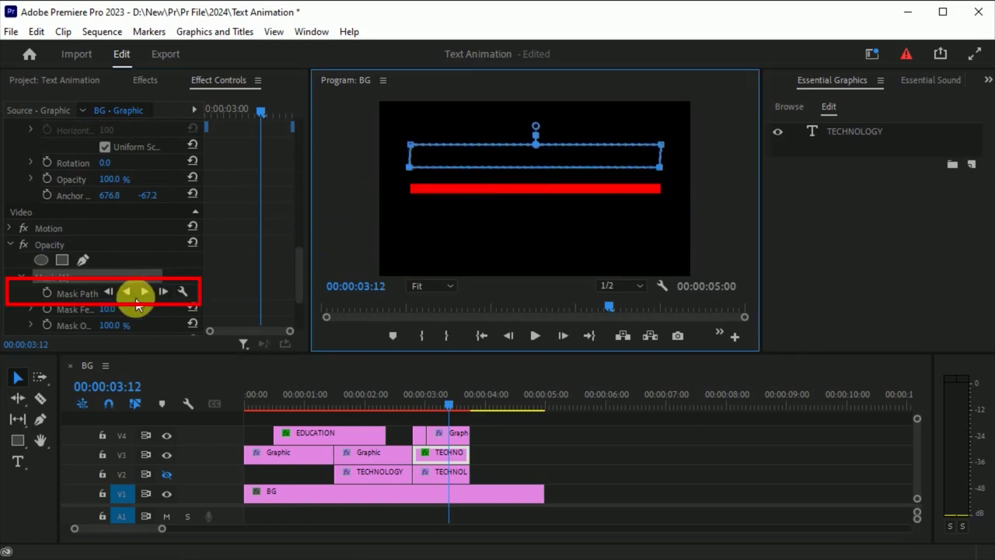
left_click(47, 293)
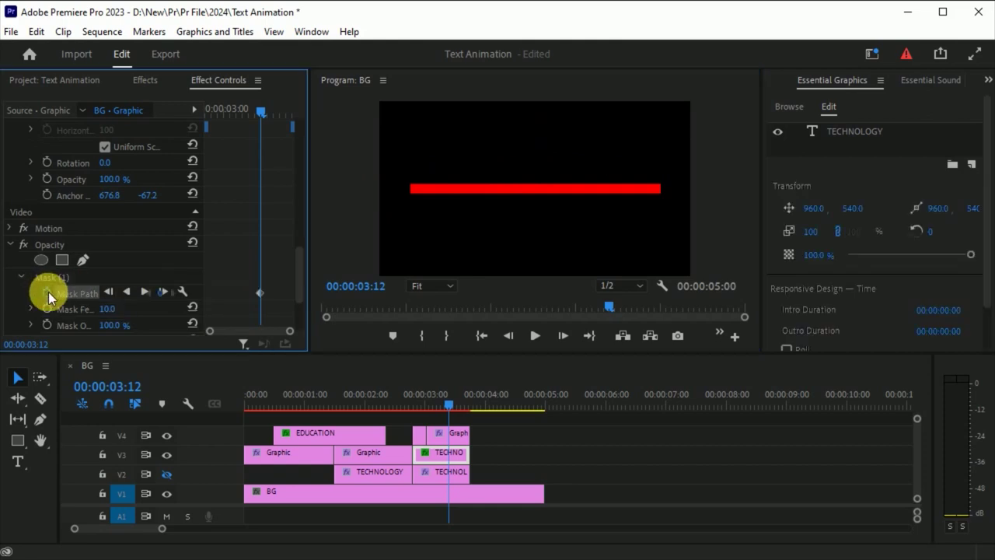
- At 00:00:02:28, move the V3 TECHNOLOGY mask down over the text's upper half to set a second Mask Path keyframe
left_click_drag(266, 115, 220, 134)
left_click(46, 277)
left_click(538, 173)
left_click_drag(544, 192, 544, 216)
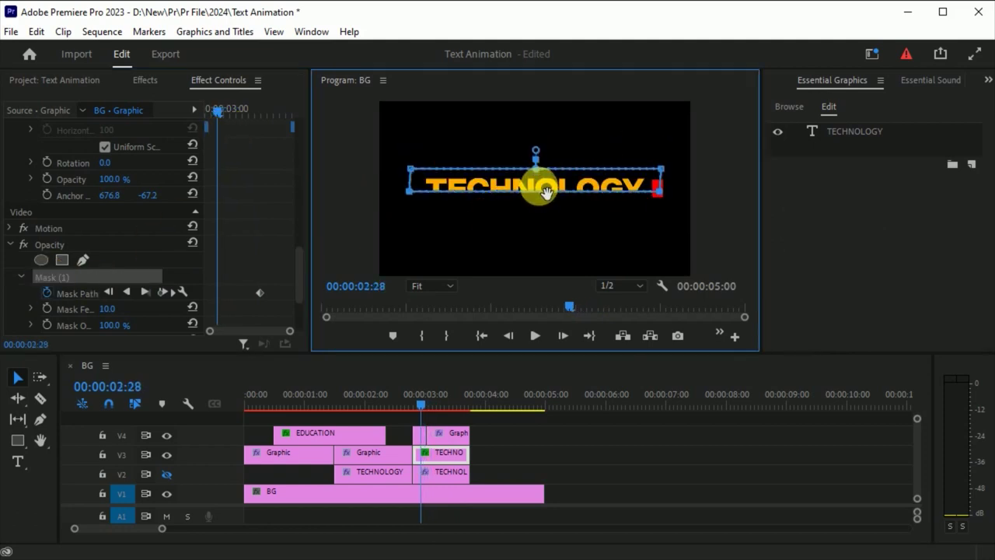
- Select the second TECHNOLOGY segment on V2, then show track V2 and hide track V3
left_click(449, 471)
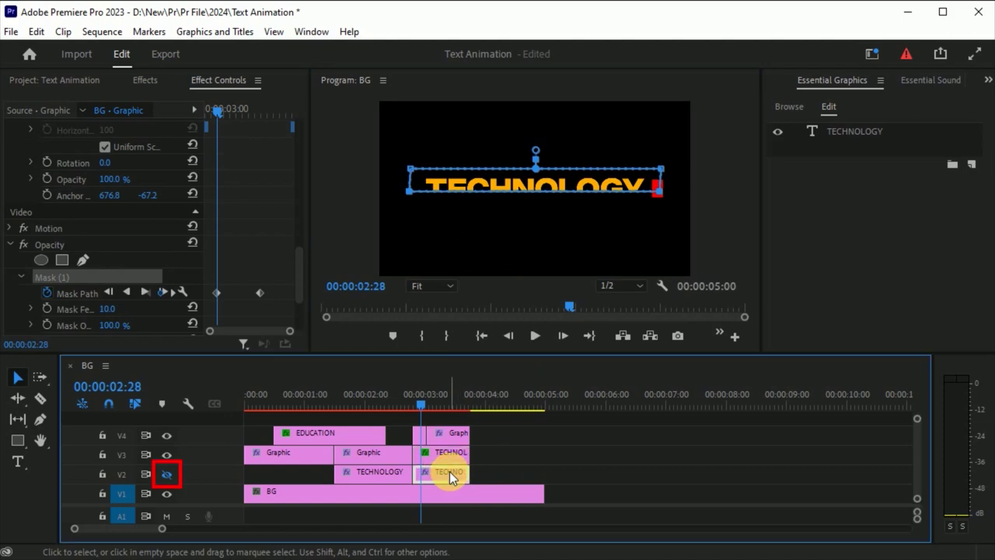
left_click(165, 476)
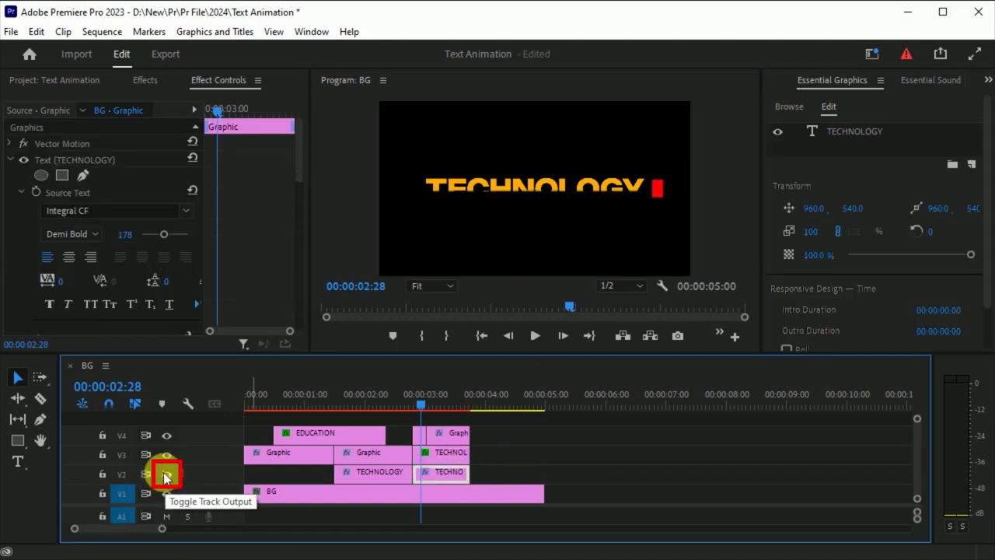
left_click(166, 455)
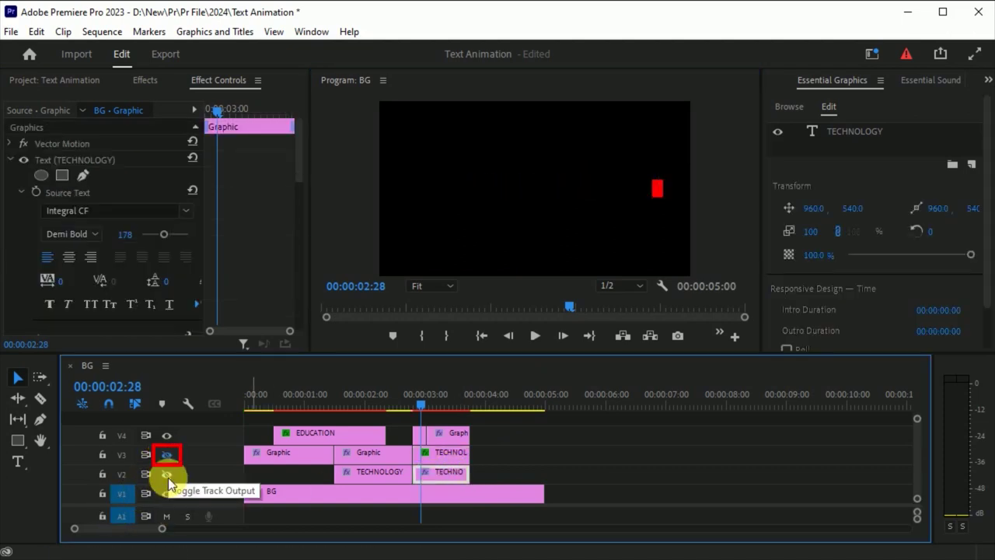
left_click(165, 475)
- Move the V2 TECHNOLOGY mask up over the text's lower half at 00:00:02:28 to keyframe its Mask Path
left_click_drag(299, 155, 296, 282)
scroll(70, 257, "down", 1)
left_click(52, 215)
left_click_drag(525, 254, 528, 226)
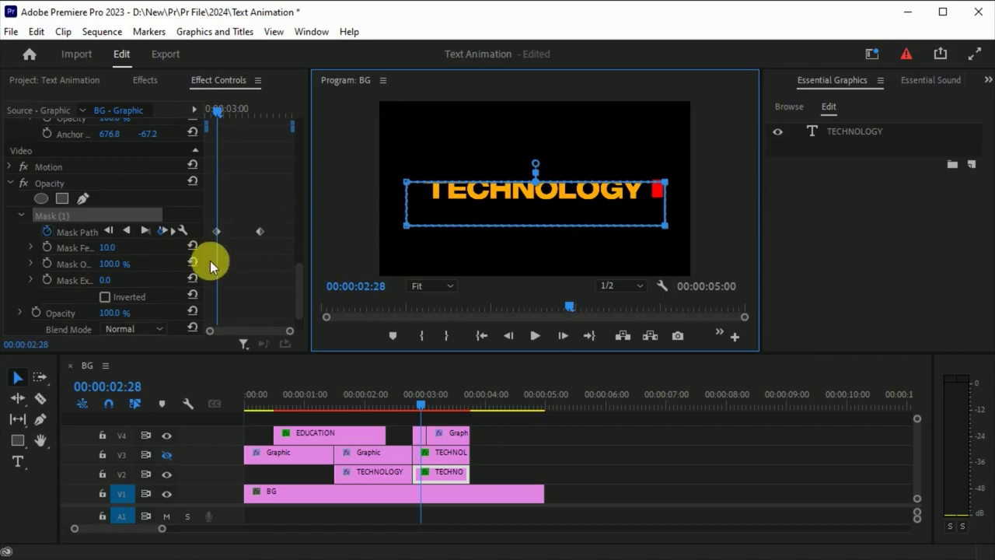
- Keyframe the last bar segment's Vertical Scale at 00:00:03:11 and set it to 700 at 00:00:03:16
left_click_drag(378, 410, 437, 406)
left_click(444, 434)
left_click_drag(301, 178, 252, 251)
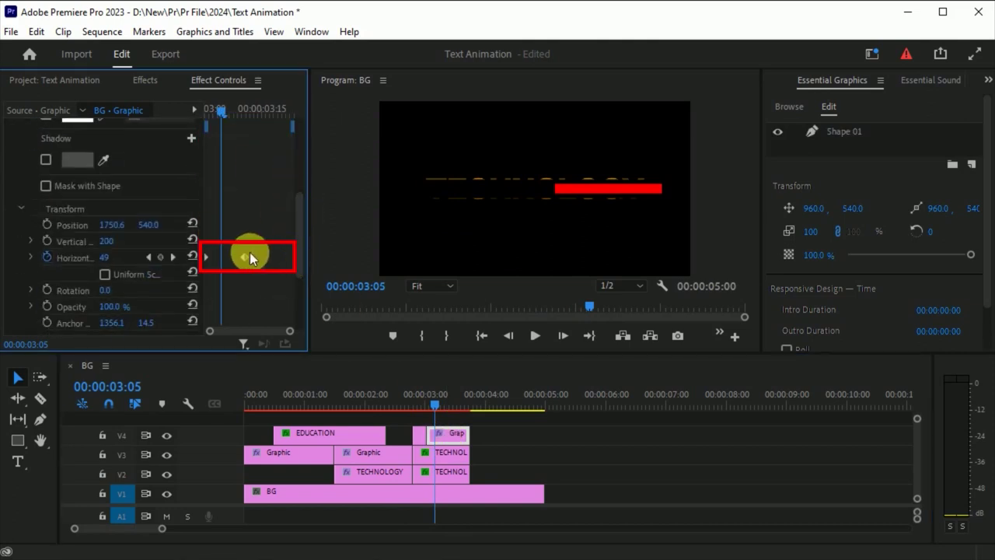
left_click_drag(406, 407, 449, 402)
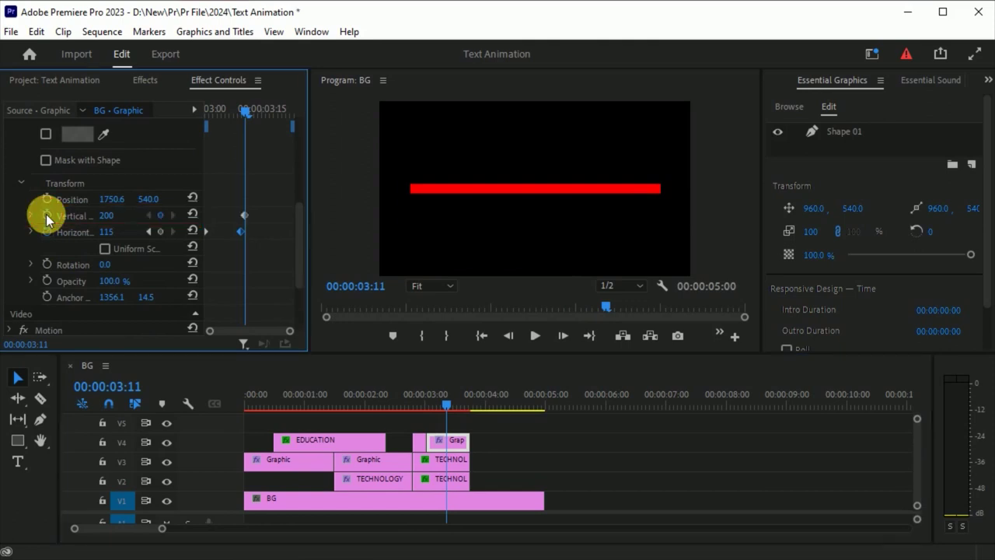
left_click(46, 216)
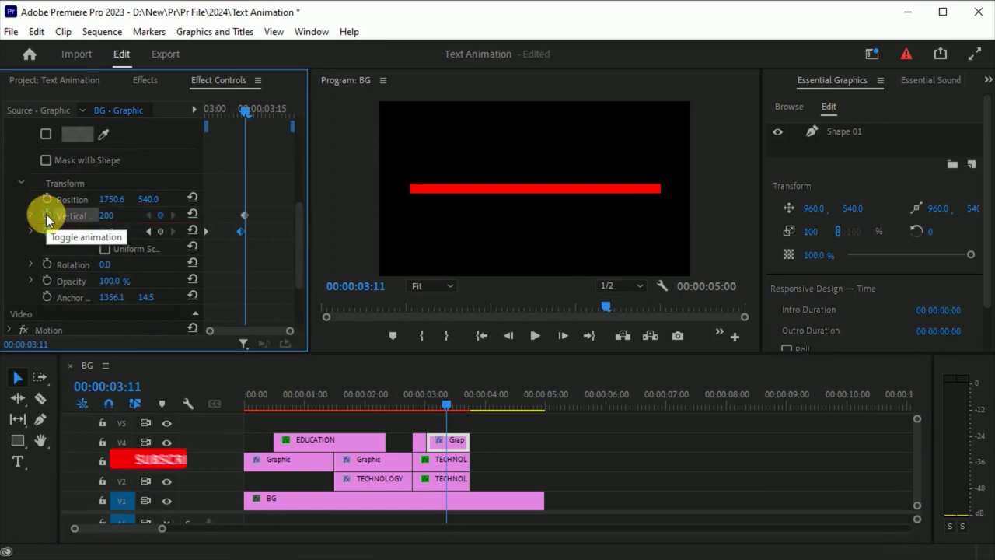
left_click_drag(445, 403, 457, 403)
left_click_drag(106, 215, 144, 216)
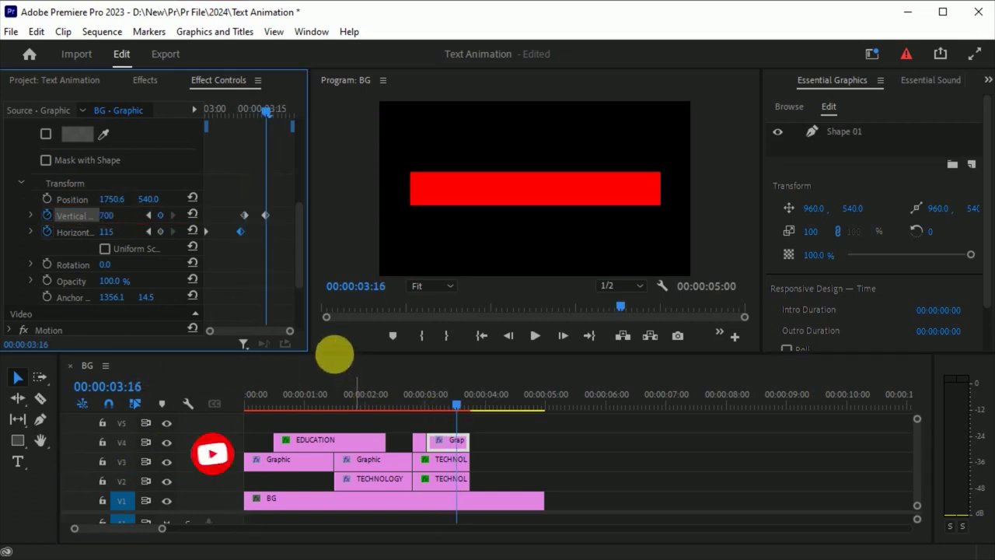
- Apply Ease Out to the bar's final Vertical and Horizontal Scale keyframes and Ease In to its first Vertical Scale keyframe
right_click(264, 214)
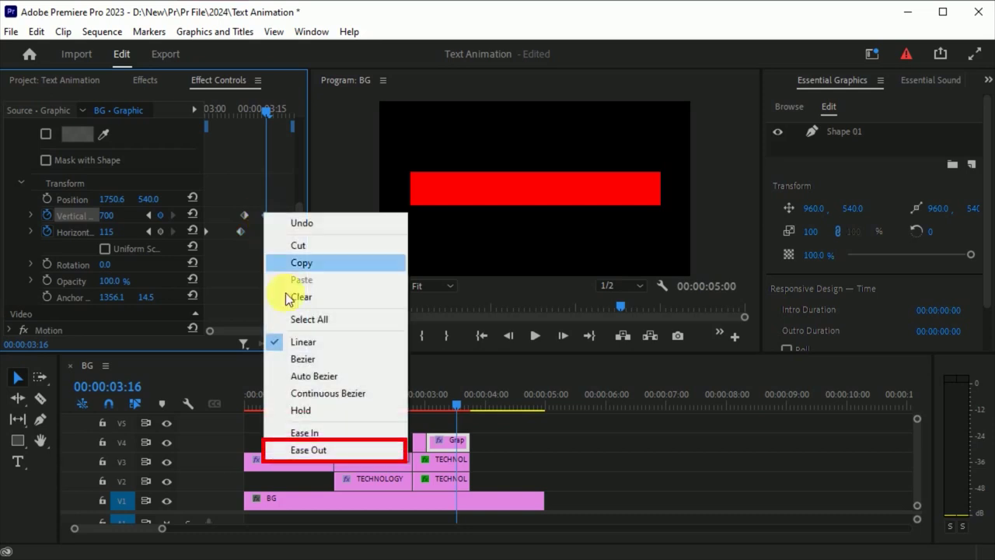
left_click(319, 451)
right_click(241, 233)
left_click(281, 472)
right_click(246, 211)
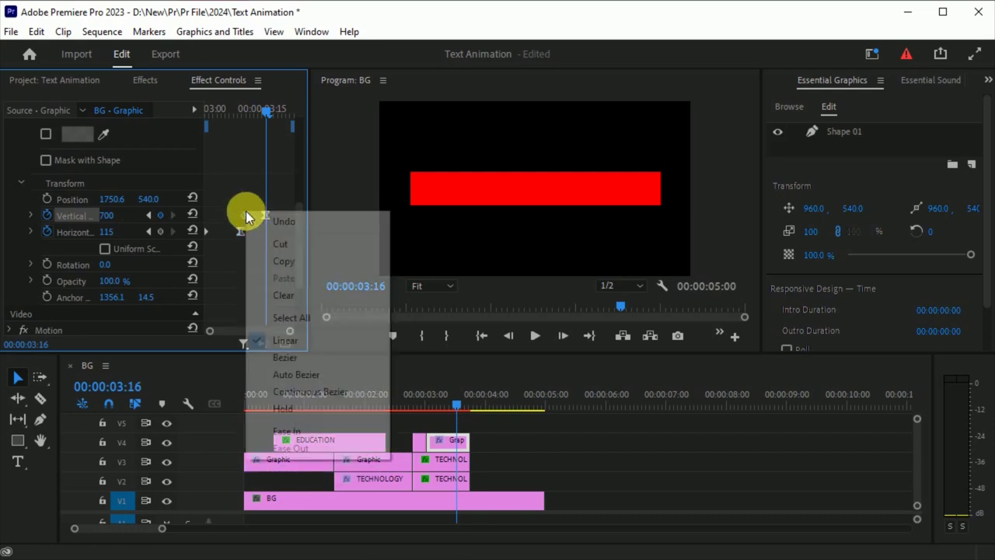
left_click(298, 432)
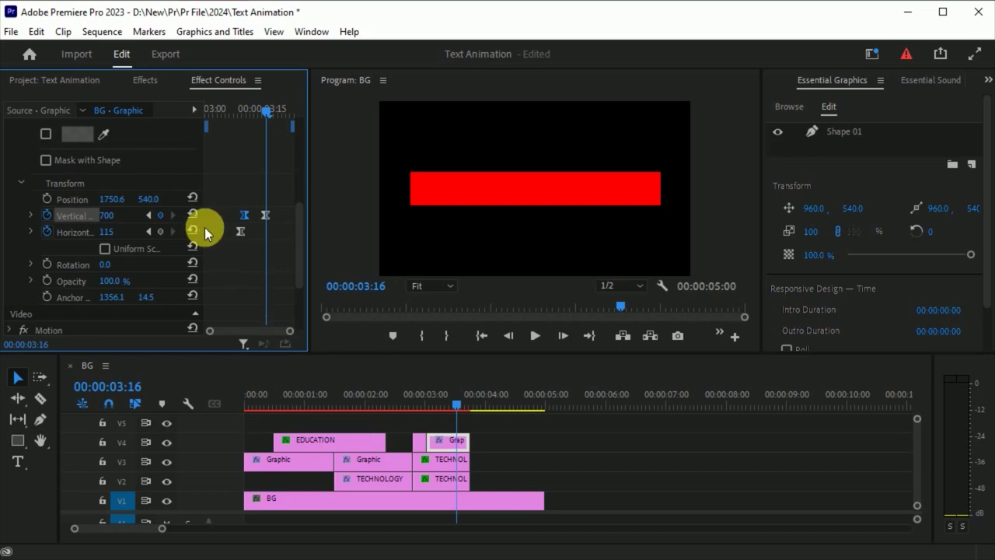
- Duplicate the last bar segment onto V5 and trim the copy's start to 00:00:03:11
mouse_move(457, 406)
left_mouse_down()
mouse_move(435, 411)
mouse_move(461, 415)
mouse_move(448, 411)
mouse_move(444, 421)
left_mouse_up()
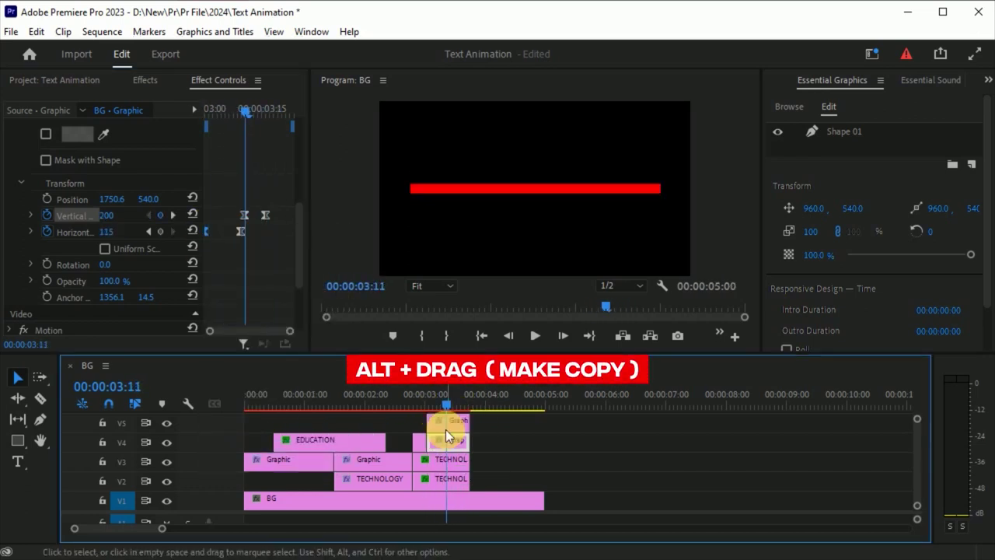
left_click_drag(299, 185, 300, 265)
left_click_drag(429, 421, 446, 421)
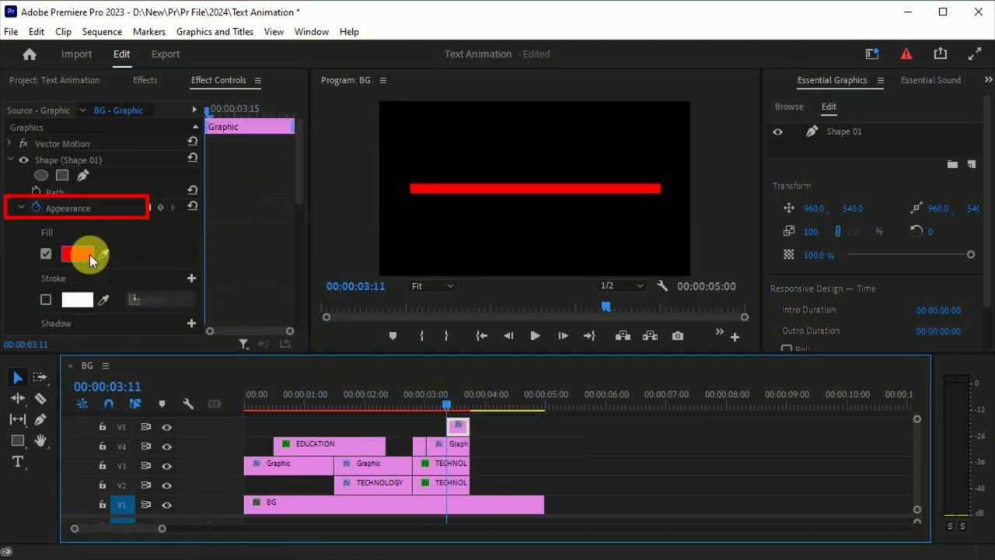
- Remove the V5 bar's Appearance keyframes and set its fill to white, FFFFFF
left_click(36, 208)
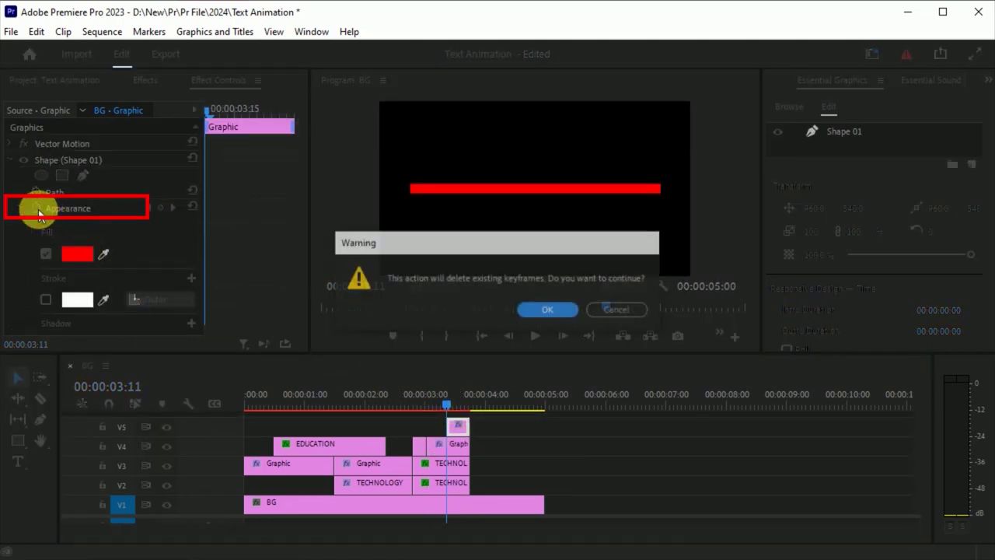
left_click(542, 310)
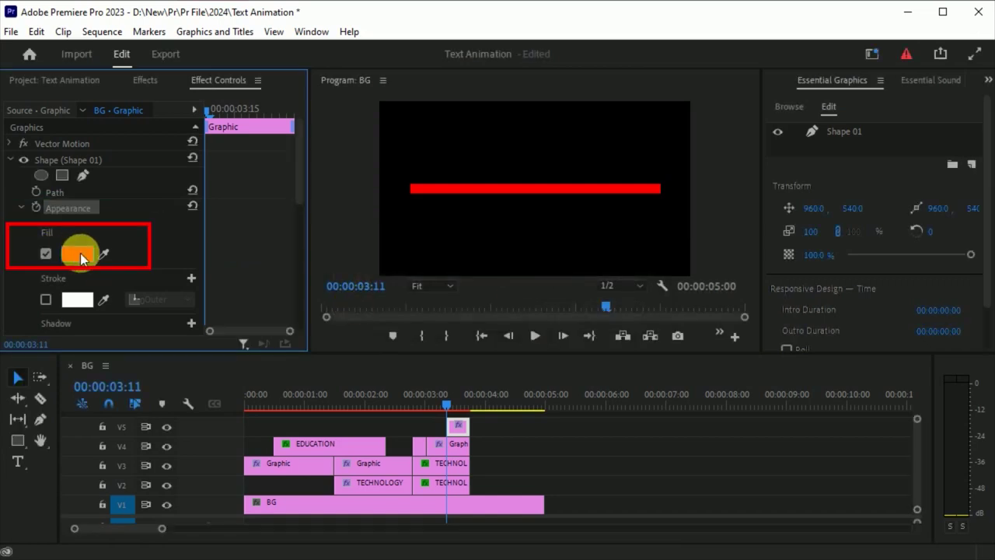
left_click(80, 253)
left_click_drag(393, 317, 252, 422)
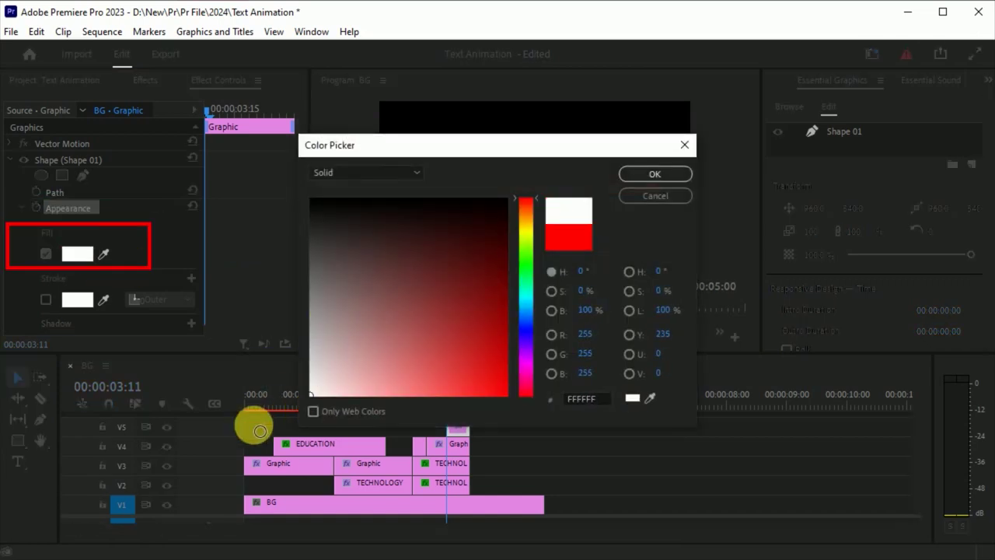
left_click(633, 173)
- Check the white bar's scale keyframes and extend the V4 and V5 bar clips to about 00:00:04:00
left_click(444, 403)
left_click_drag(444, 403, 459, 395)
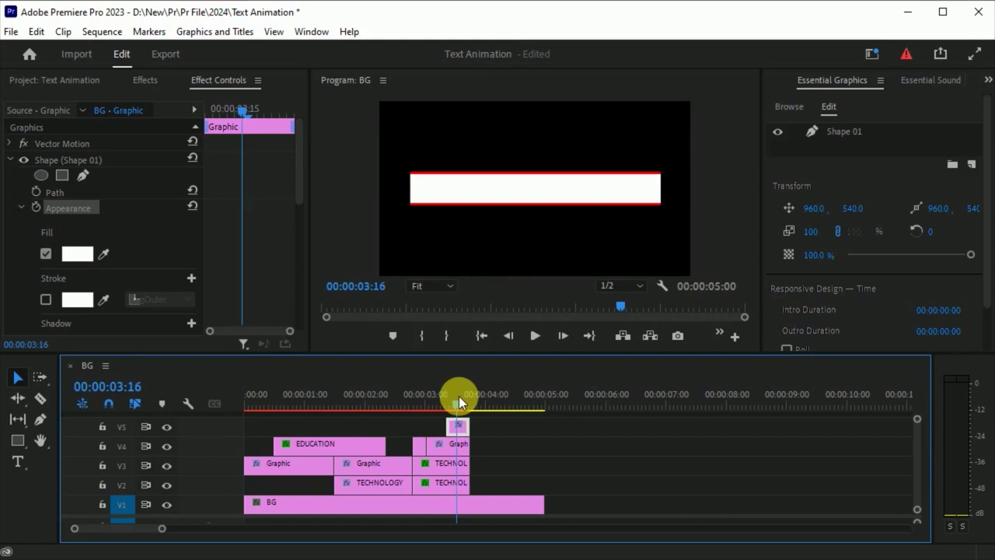
scroll(215, 259, "down", 5)
left_click(212, 248)
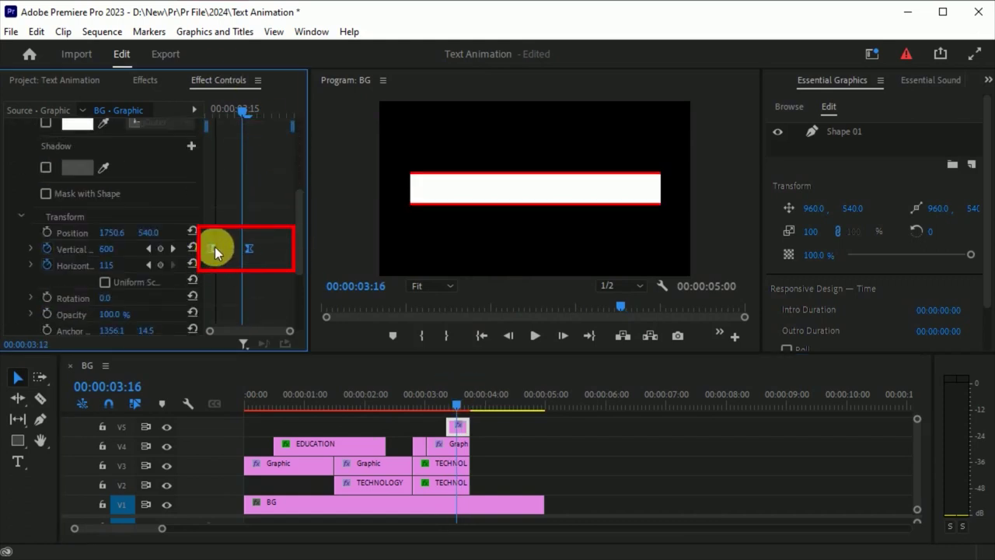
left_click_drag(447, 407, 487, 451)
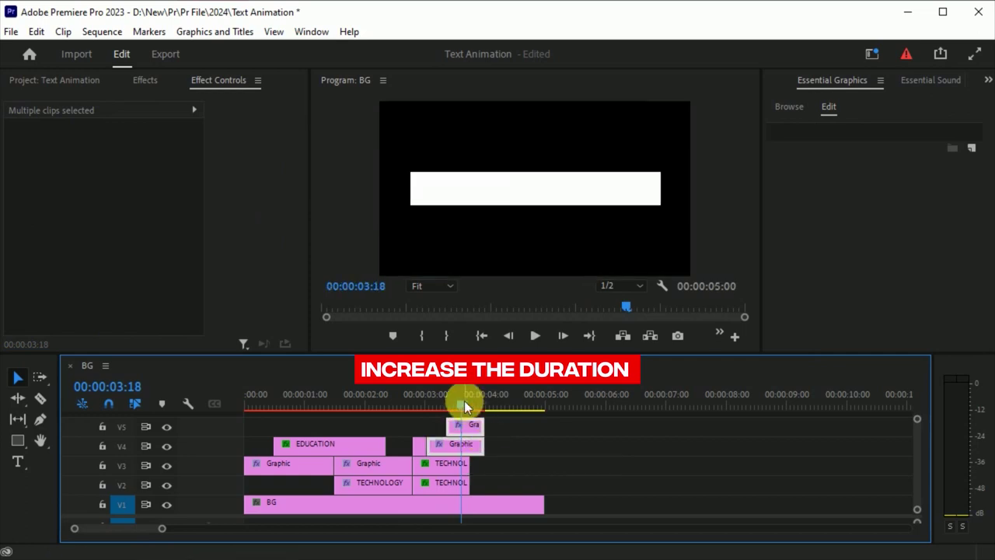
- Shift the V5 white bar's Vertical Scale keyframes later so it expands after the red bar
key("Left")
key("Left")
key("Left")
key("Left")
left_click(459, 450)
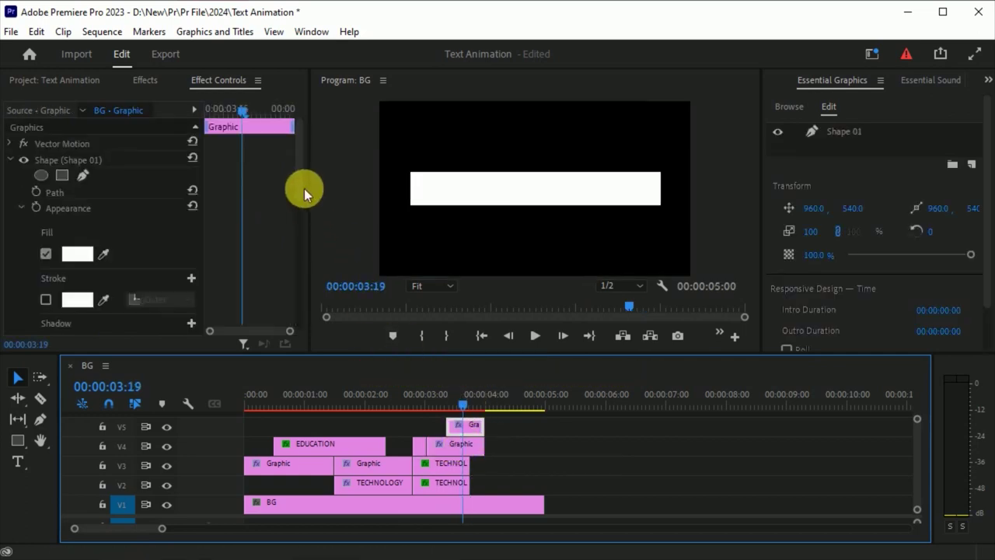
left_click_drag(242, 242, 221, 236)
left_click(462, 422)
key("Left")
key("Left")
key("Left")
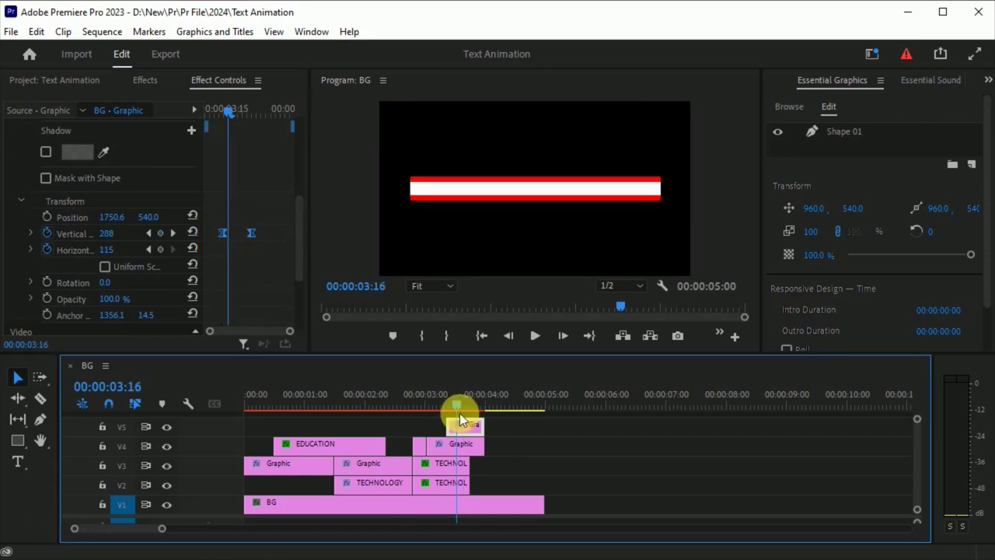
- Trim both masked TECHNOLOGY segments to end at 00:00:03:13 and place a copy of the V3 segment on V6 from that point
left_click_drag(489, 466, 459, 497)
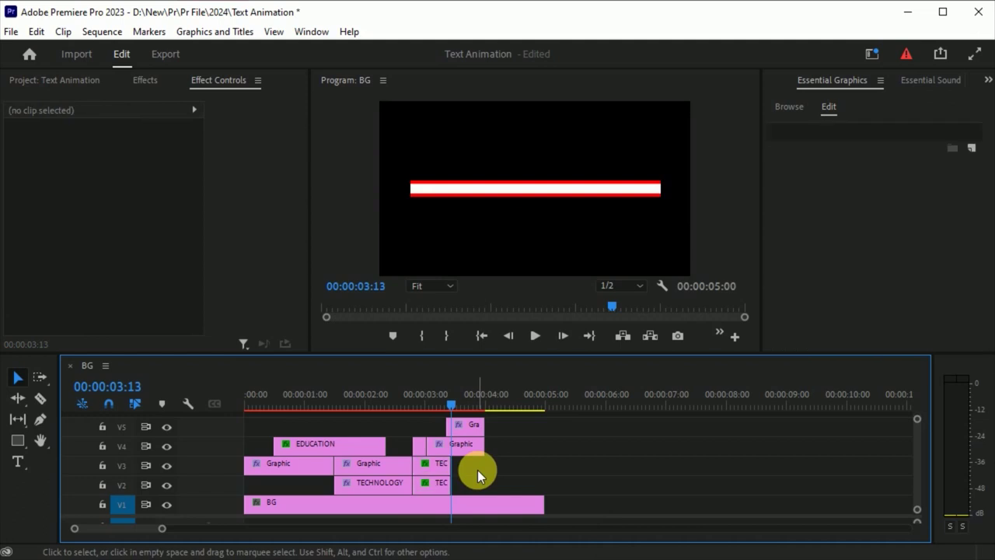
left_click(435, 469)
left_click_drag(436, 468, 472, 465)
left_click_drag(459, 399, 464, 403)
left_click_drag(917, 509, 920, 516)
left_click_drag(637, 353, 637, 340)
left_click_drag(475, 467, 472, 406)
- Delete the opacity mask from the TECHNOLOGY copy on V6
left_click_drag(301, 152, 301, 284)
left_click(60, 208)
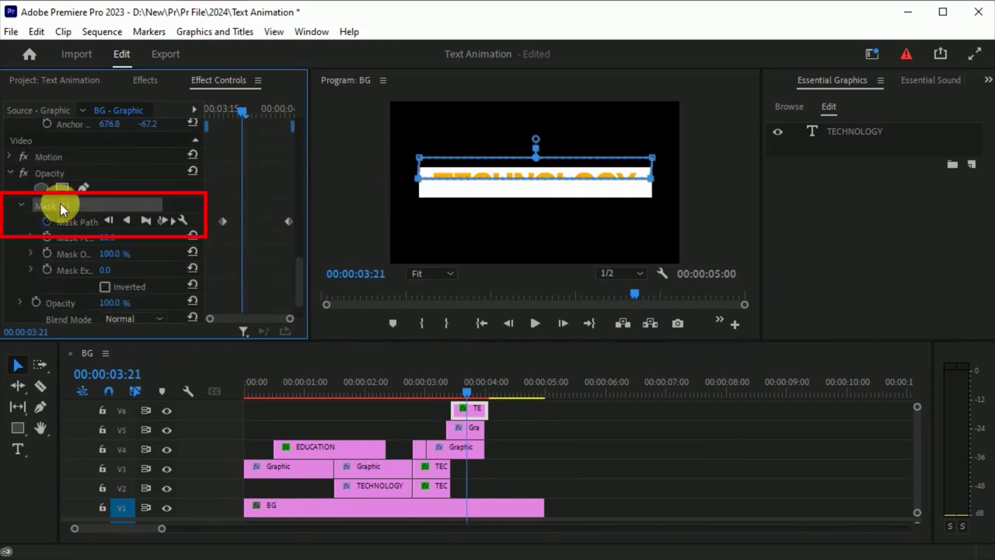
key("Delete")
left_click(461, 405)
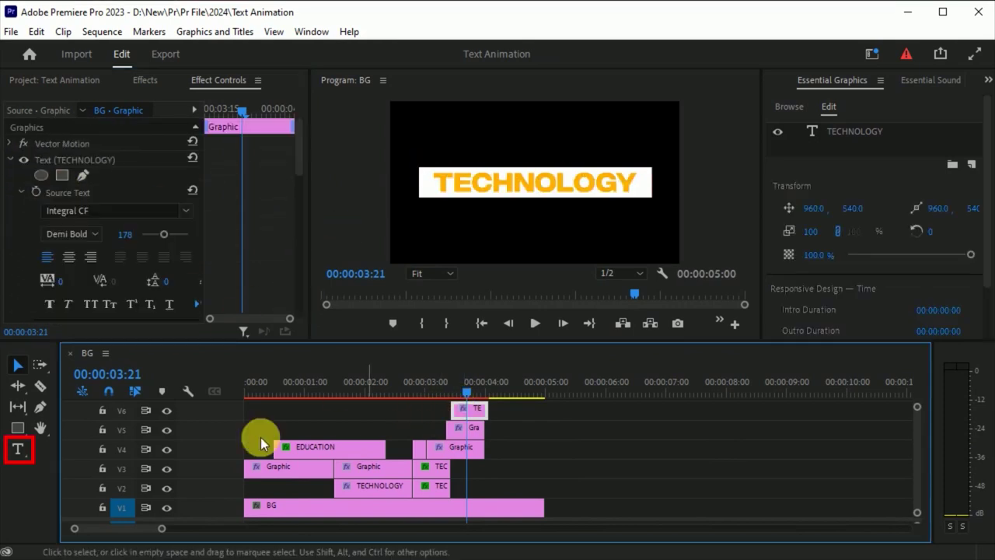
- Replace the V6 text with INNOVATION and return to the Selection tool
left_click(18, 451)
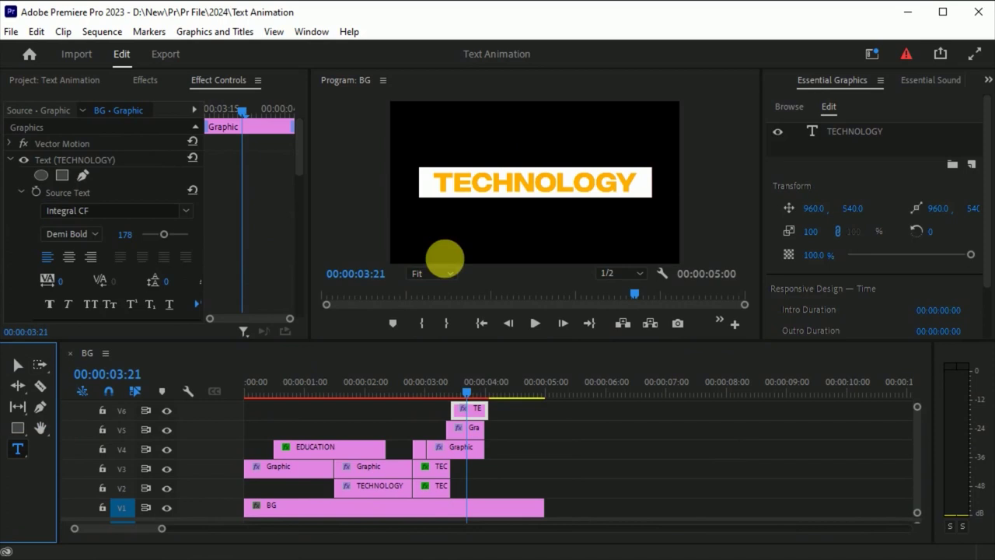
left_click_drag(438, 182, 631, 185)
type("INNOVATION")
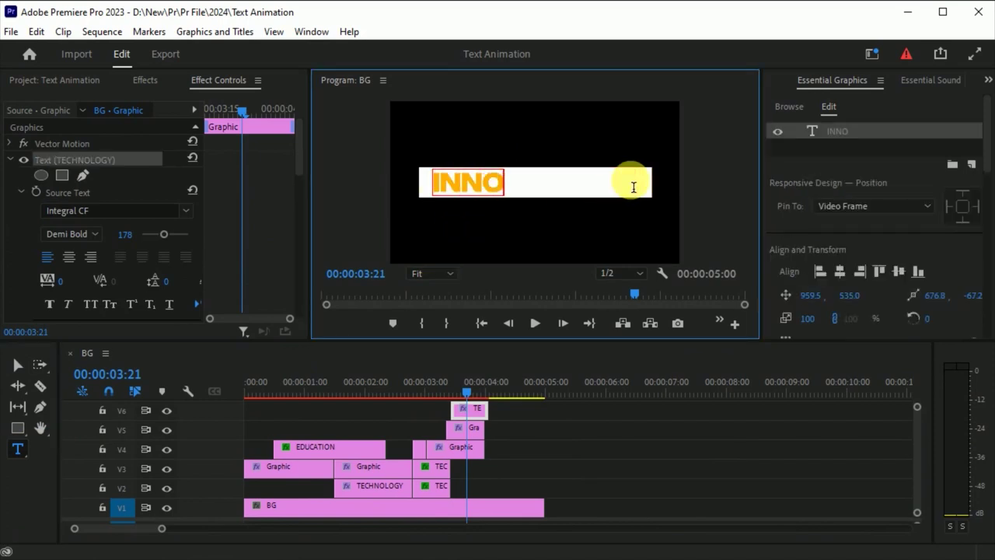
left_click(18, 364)
- Center the INNOVATION text's anchor point and align the text to the middle of the frame
left_click_drag(533, 184, 523, 182)
key("ctrl+z")
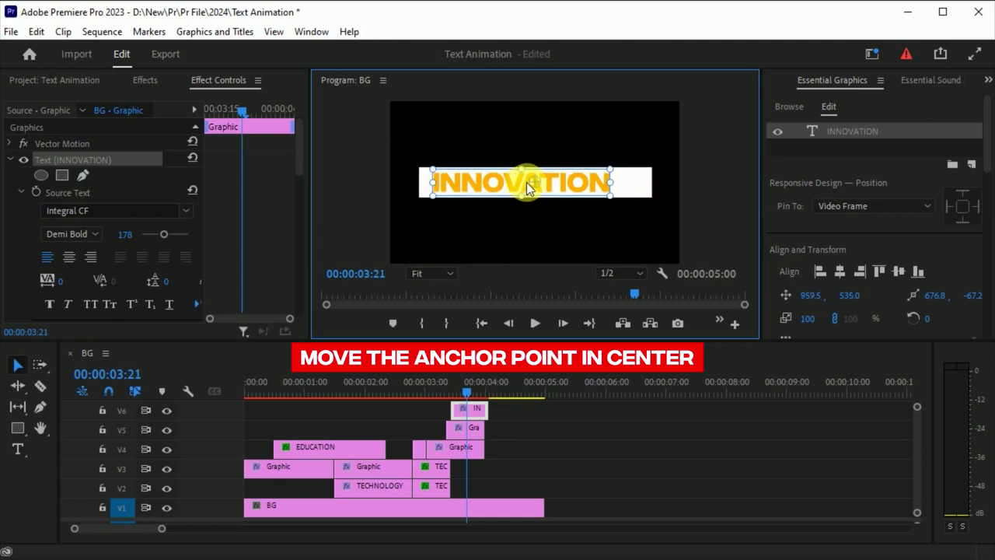
left_click_drag(529, 188, 528, 189)
left_click(898, 271)
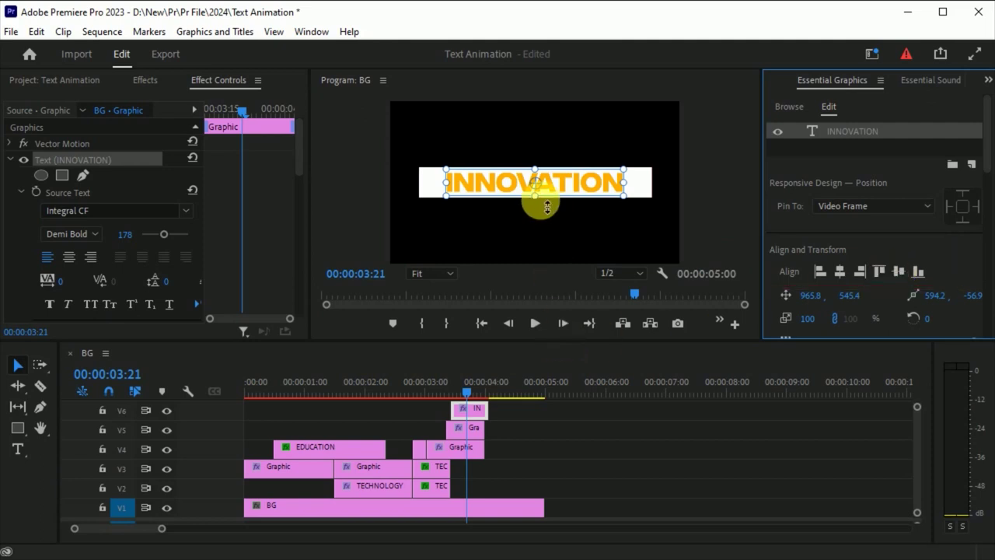
- Change the INNOVATION text's fill to bright green, 48FF00
left_click_drag(296, 167, 295, 206)
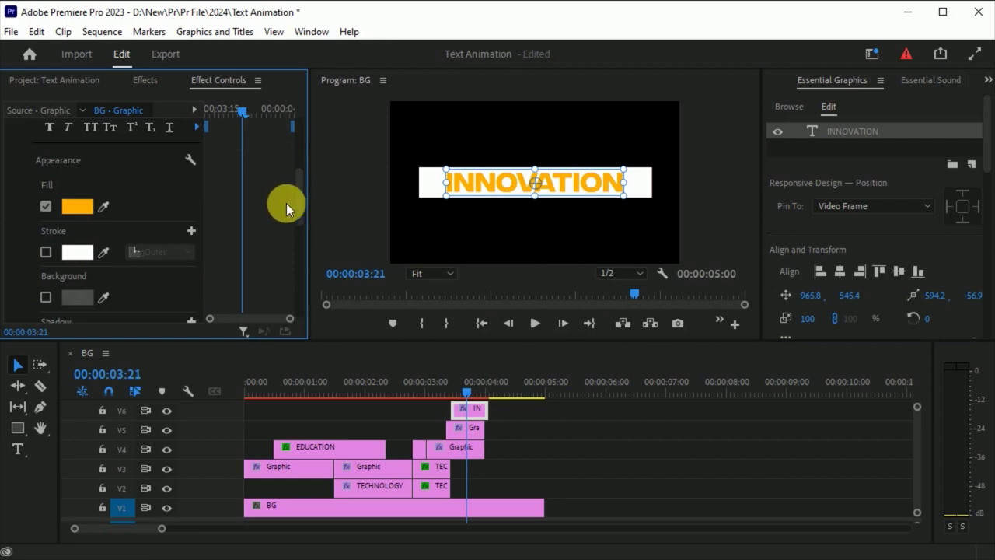
left_click(77, 206)
left_click(532, 255)
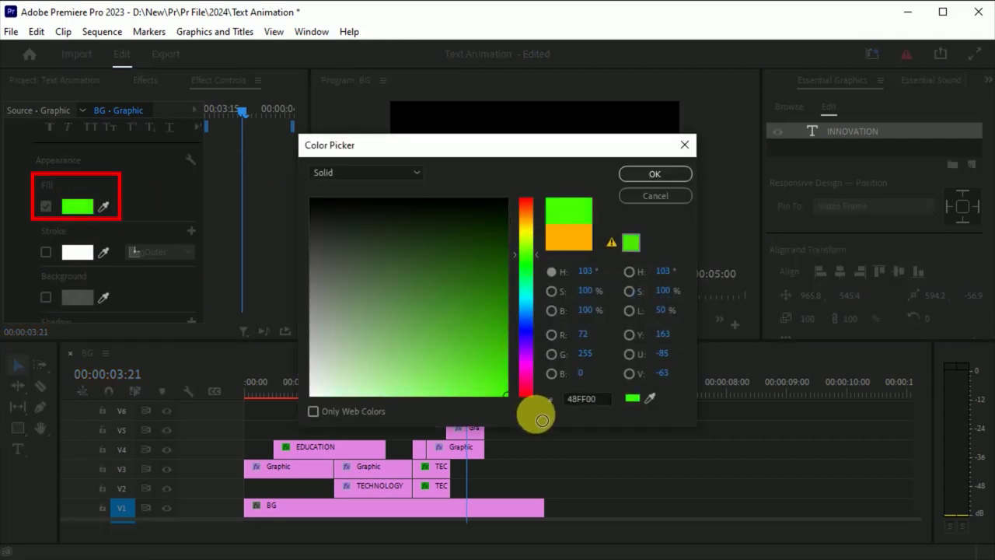
left_click(655, 174)
- At 00:00:03:13, add a rectangular opacity mask to the INNOVATION clip and resize it to enclose the whole word
mouse_move(442, 393)
left_mouse_down()
mouse_move(440, 405)
mouse_move(452, 393)
left_mouse_up()
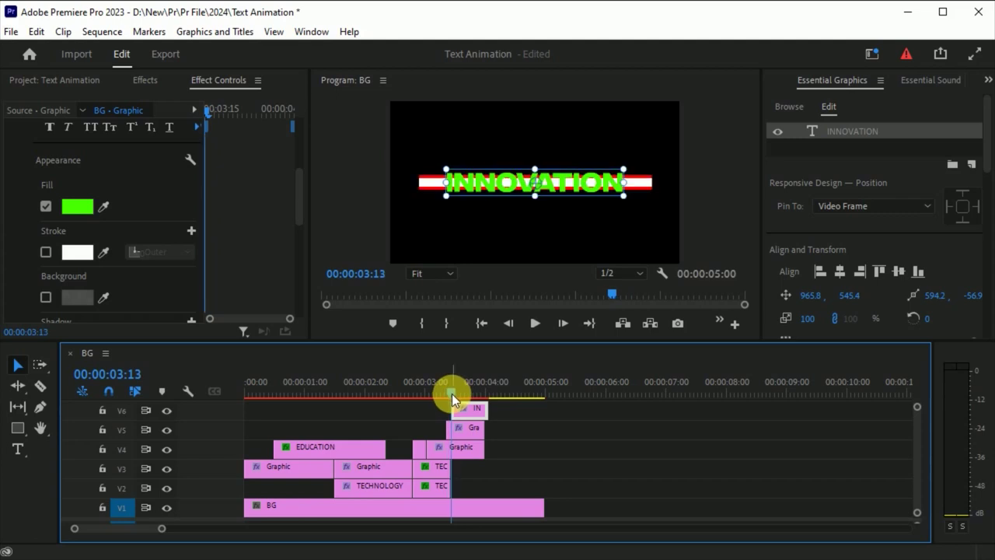
left_click_drag(300, 186, 286, 295)
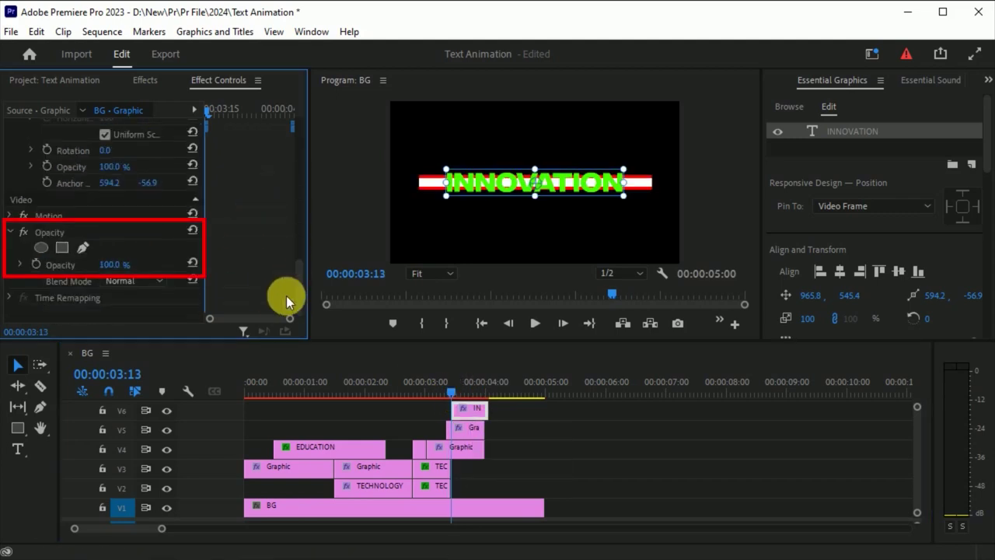
left_click(61, 248)
left_click_drag(504, 233, 436, 203)
left_click_drag(572, 203, 618, 203)
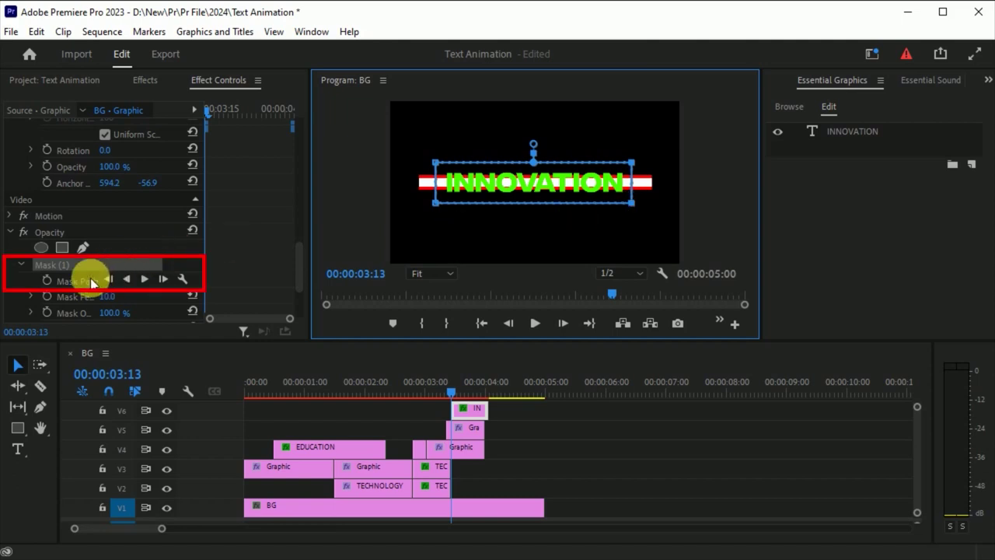
- Enable Mask Path keyframing on the INNOVATION mask and place the fully open mask's keyframe at 00:00:03:23
left_click(47, 280)
left_click_drag(454, 390, 472, 389)
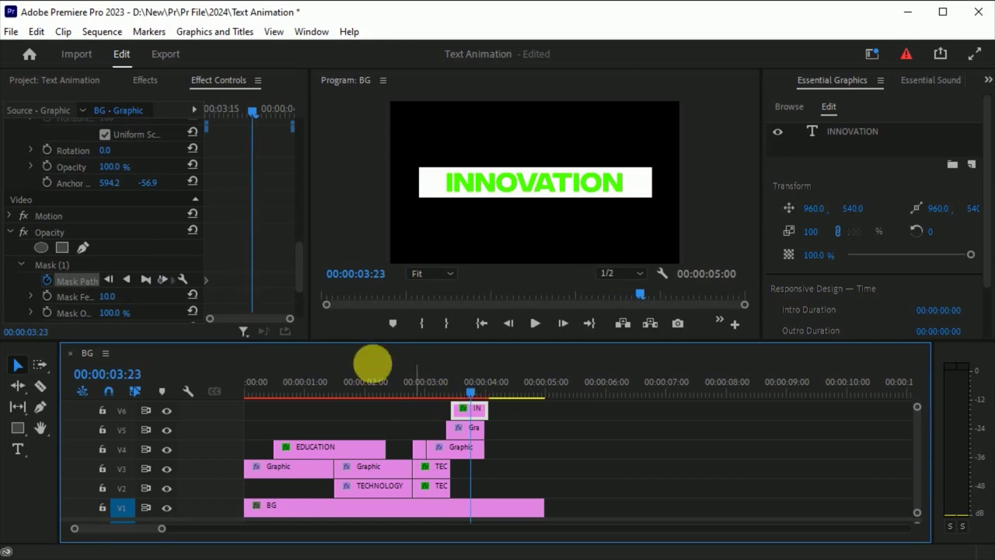
left_click(62, 266)
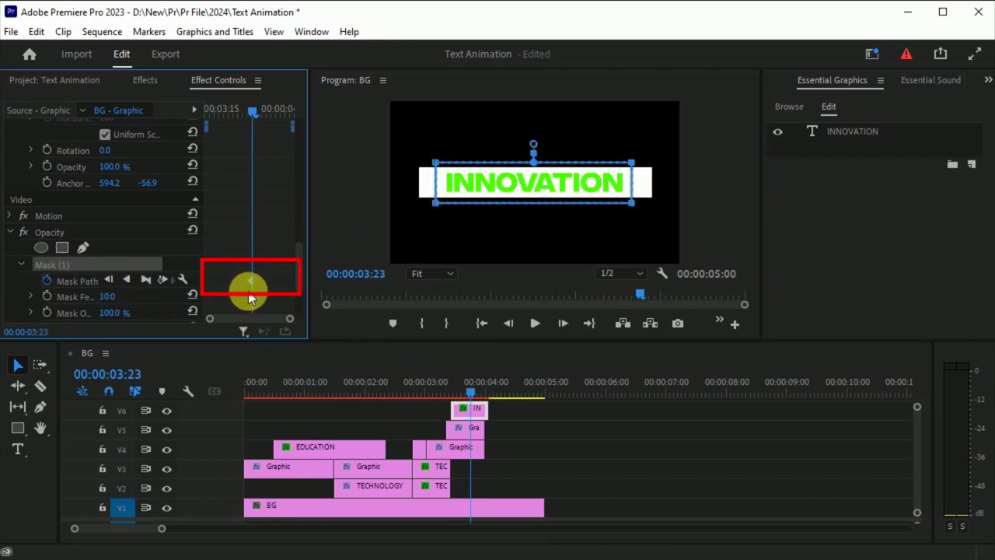
- At 00:00:03:13, collapse the INNOVATION mask's upper and lower edges onto the bar's center line so the word starts hidden
left_click_drag(258, 110, 196, 128)
left_click(466, 175)
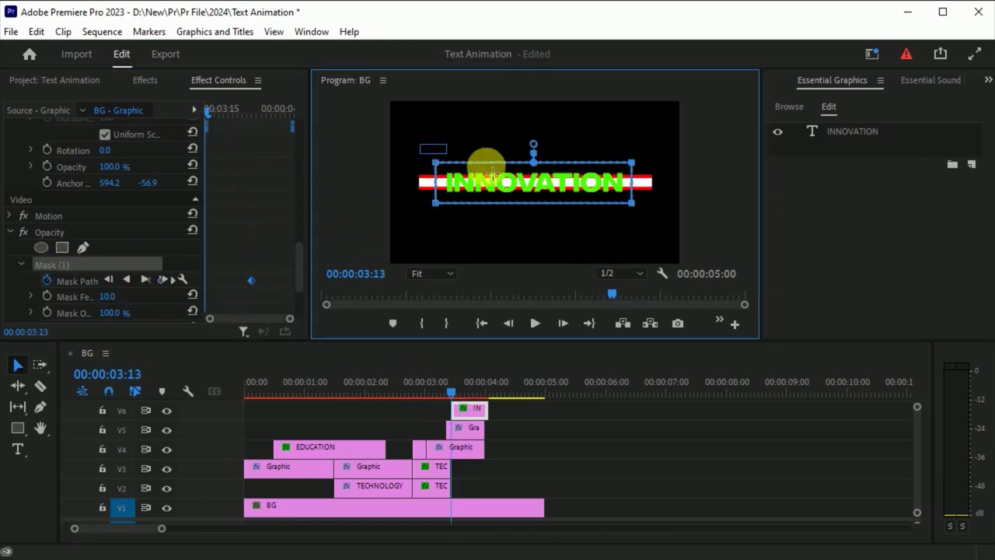
left_click(670, 189)
left_click_drag(635, 181, 638, 185)
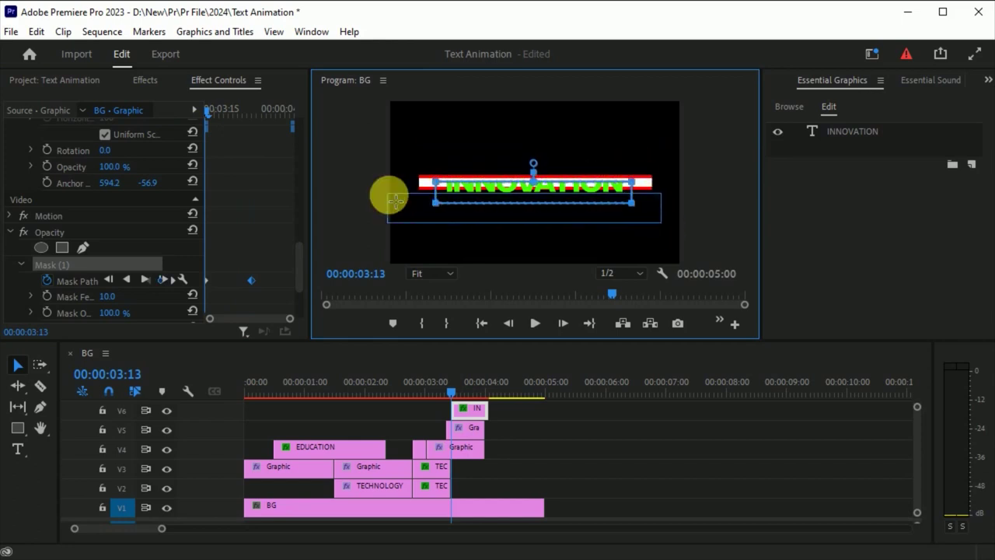
left_click_drag(436, 191, 437, 189)
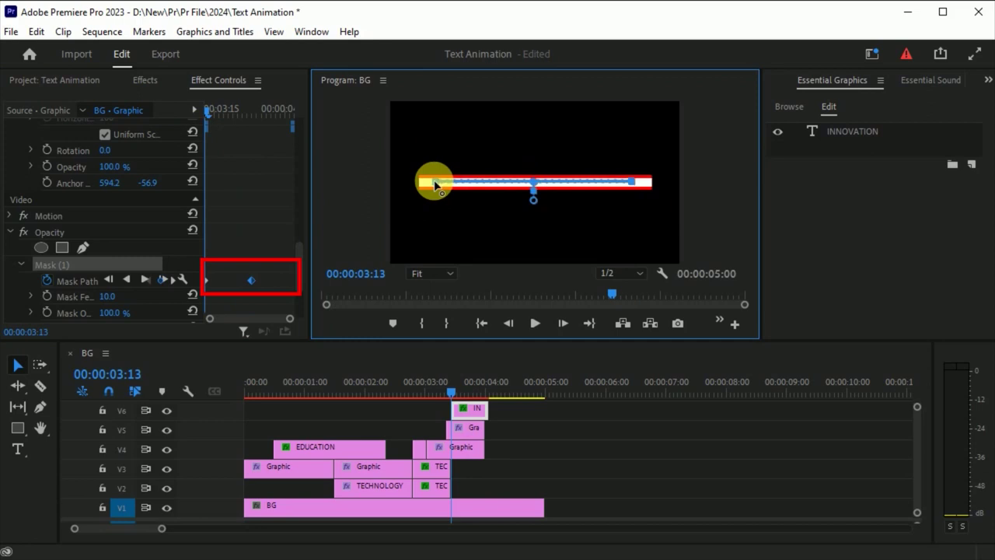
- Spread the V5 bar's vertical scale keyframes apart, moving the first near the clip's start and the last to 00:00:03:25
left_click(466, 427)
left_click(453, 391)
left_click_drag(454, 392, 467, 389)
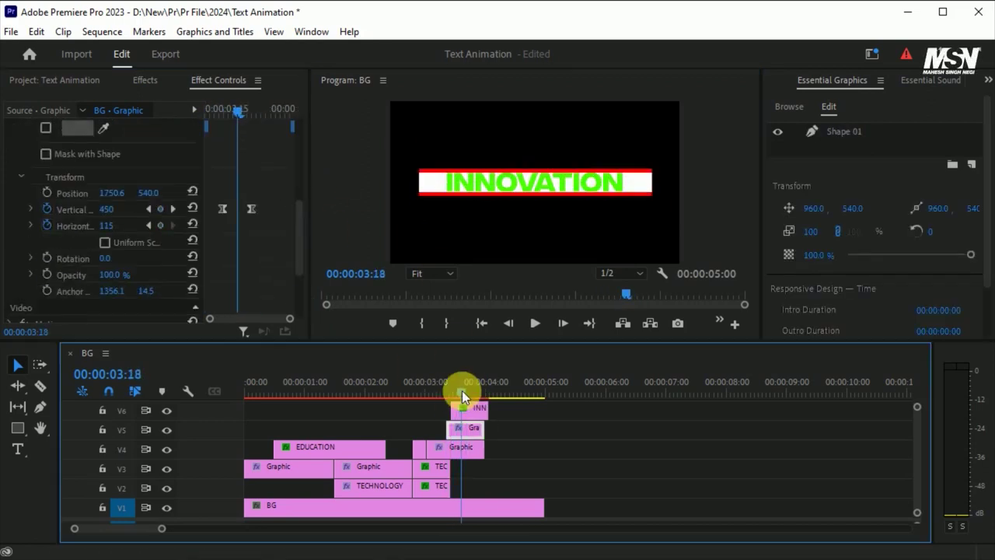
left_click(231, 234)
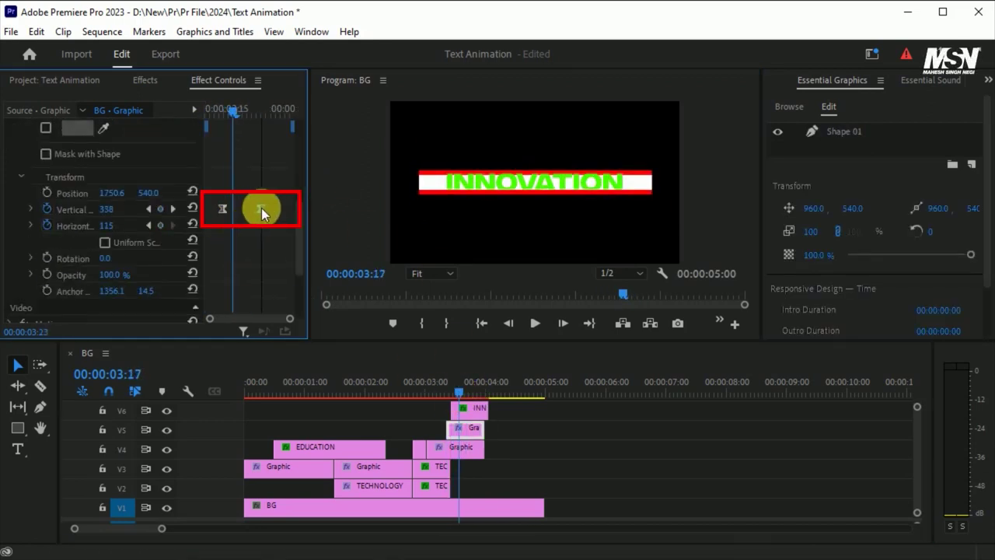
left_click_drag(222, 208, 209, 208)
left_click(224, 111)
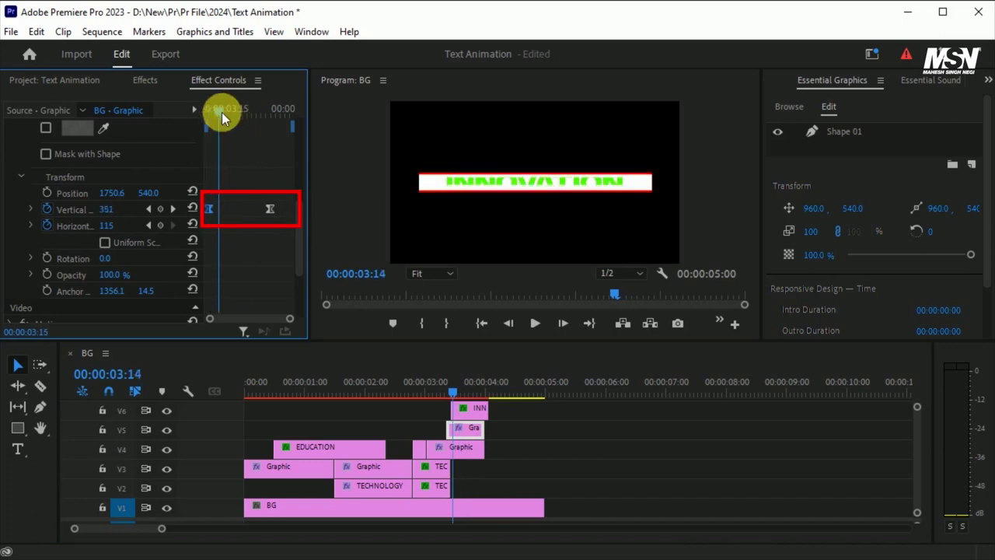
left_click_drag(226, 116, 274, 159)
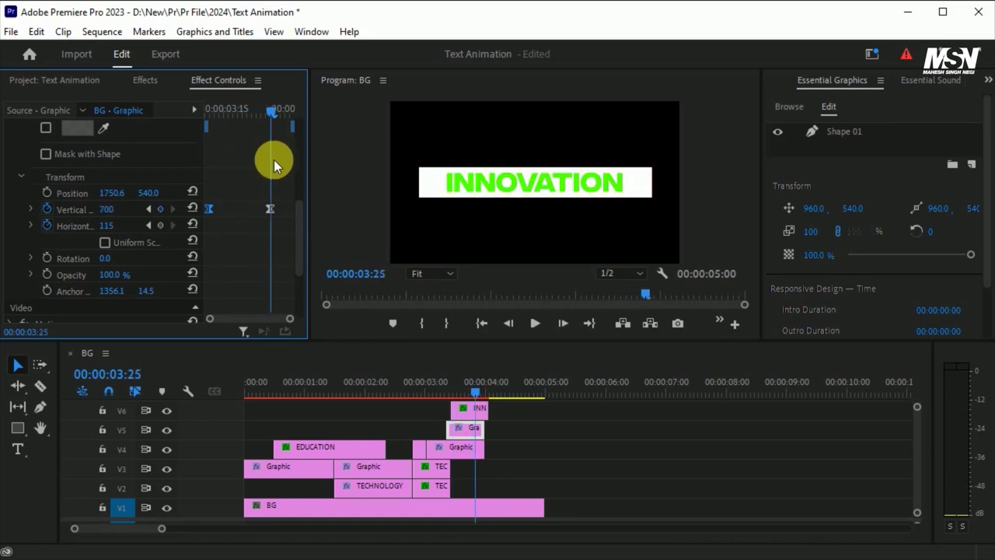
- Trim the end of the last V4 Graphic clip to 00:00:03:25
left_click(467, 391)
left_click_drag(467, 391, 475, 396)
left_click_drag(482, 449, 475, 449)
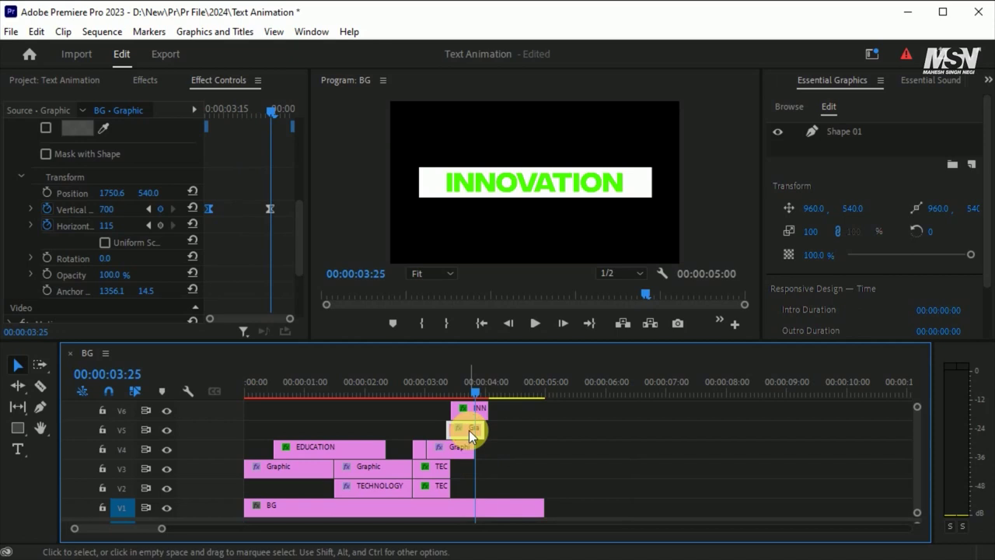
- At 00:00:03:26, add a rectangular opacity mask to the V5 bar graphic and widen it to enclose the entire white bar
left_click(277, 114)
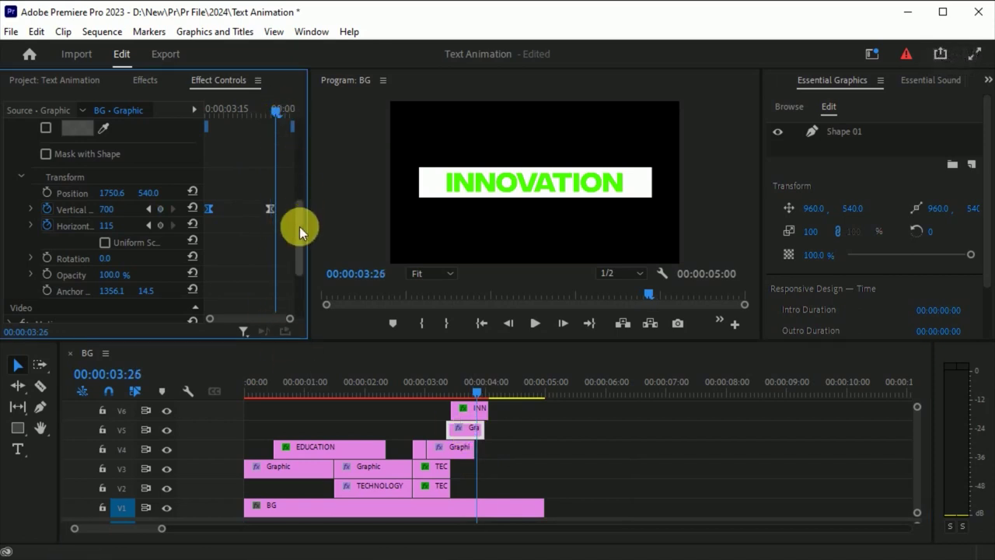
left_click_drag(300, 232, 304, 278)
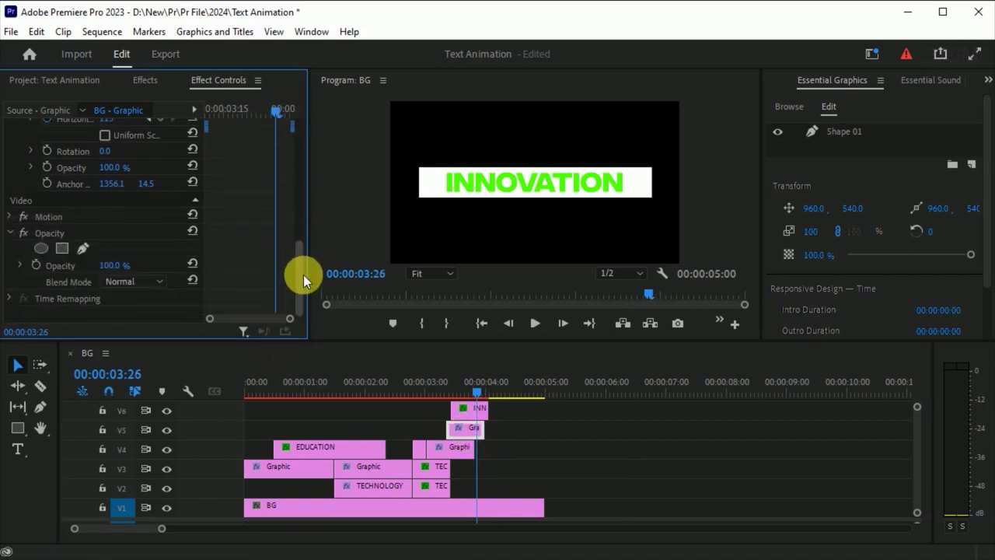
left_click(62, 248)
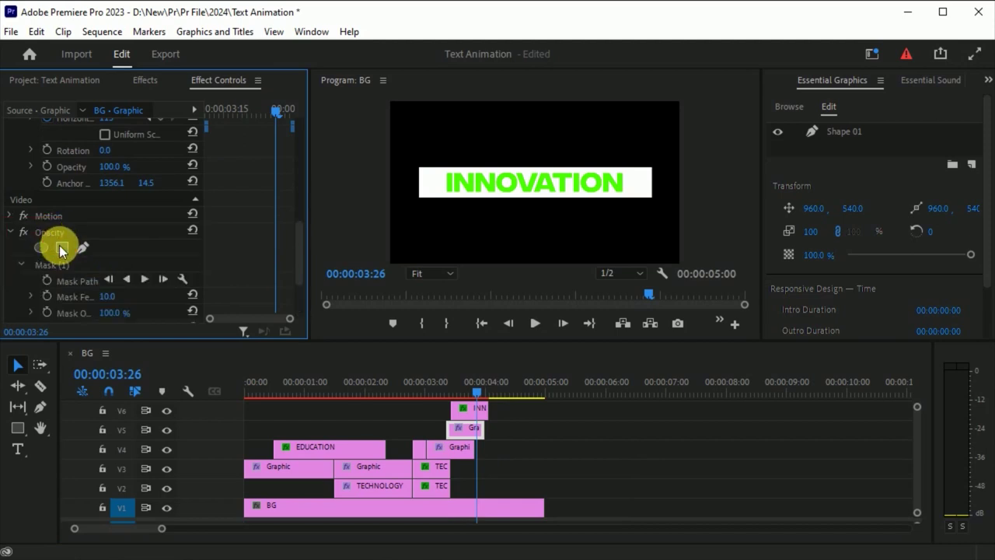
left_click(493, 205)
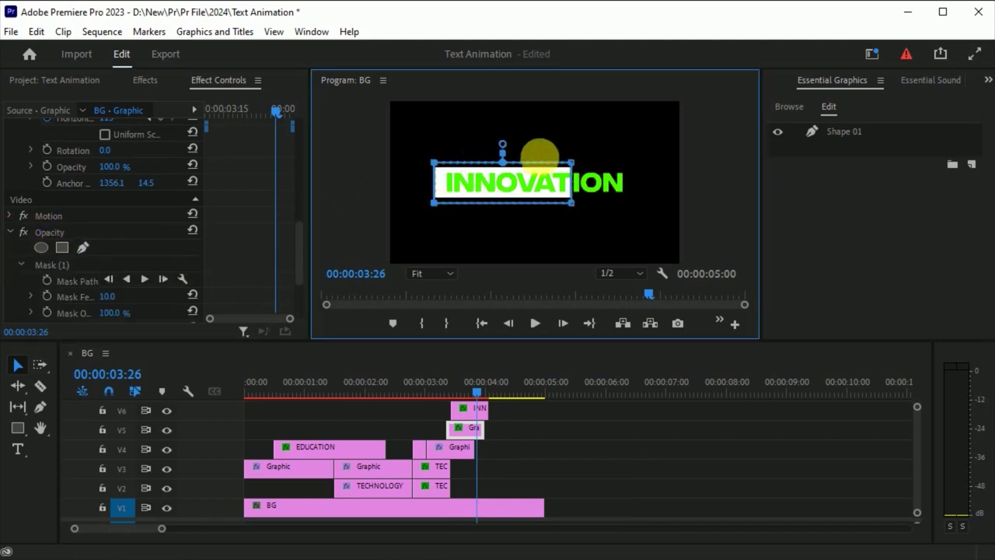
left_click_drag(433, 203, 417, 204)
left_click_drag(571, 203, 665, 210)
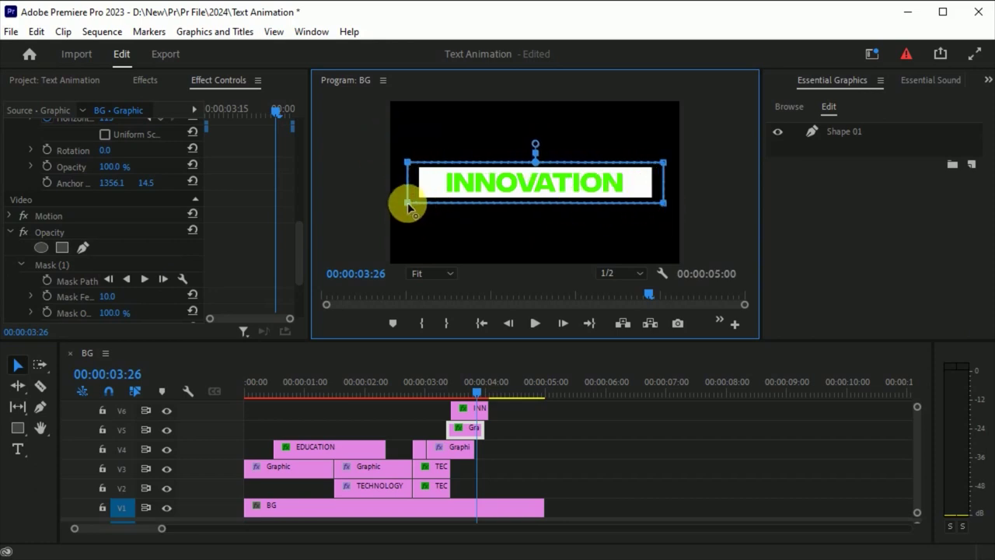
- Keyframe the V5 bar's mask path at 00:00:03:26, and collapse the mask onto the bar's center line at 00:00:03:29
left_click(46, 282)
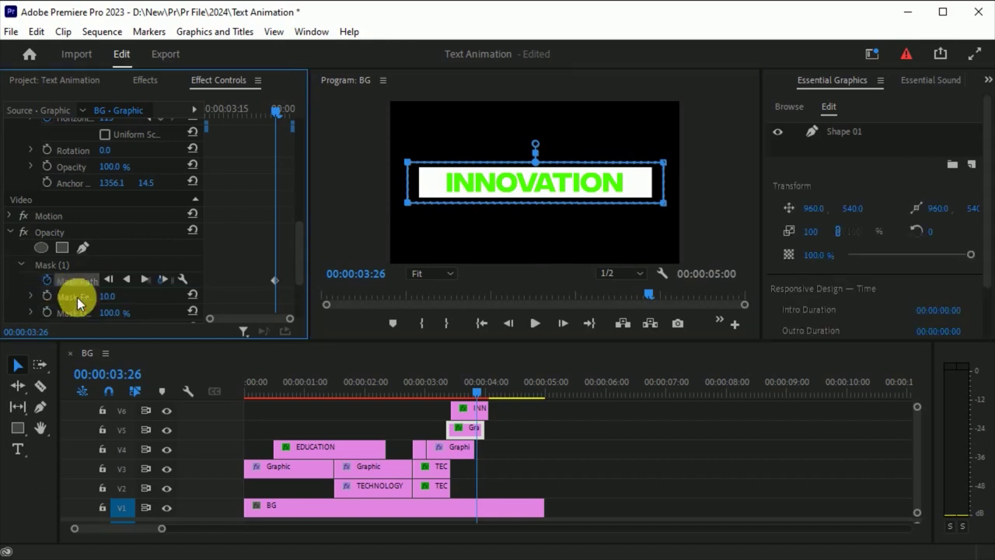
left_click(485, 393)
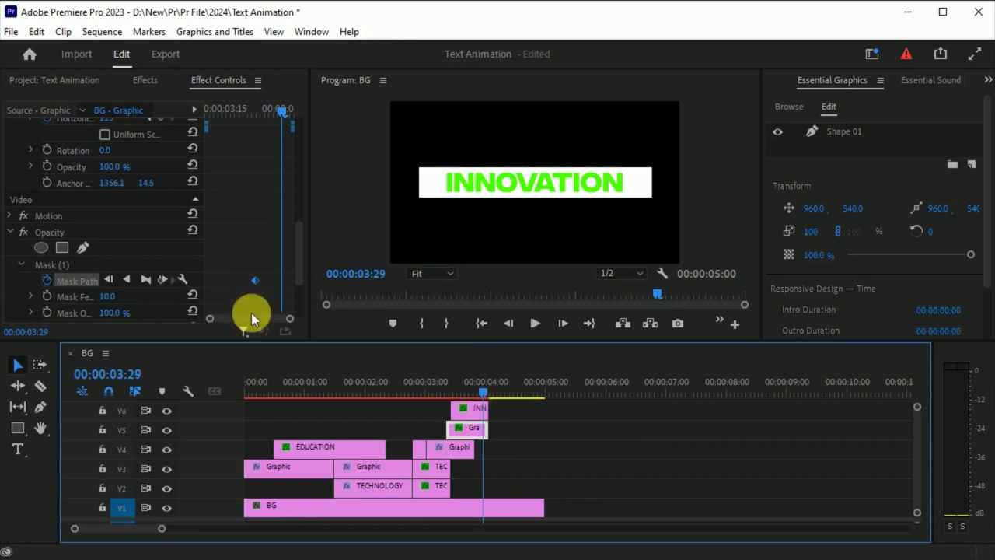
left_click(385, 143)
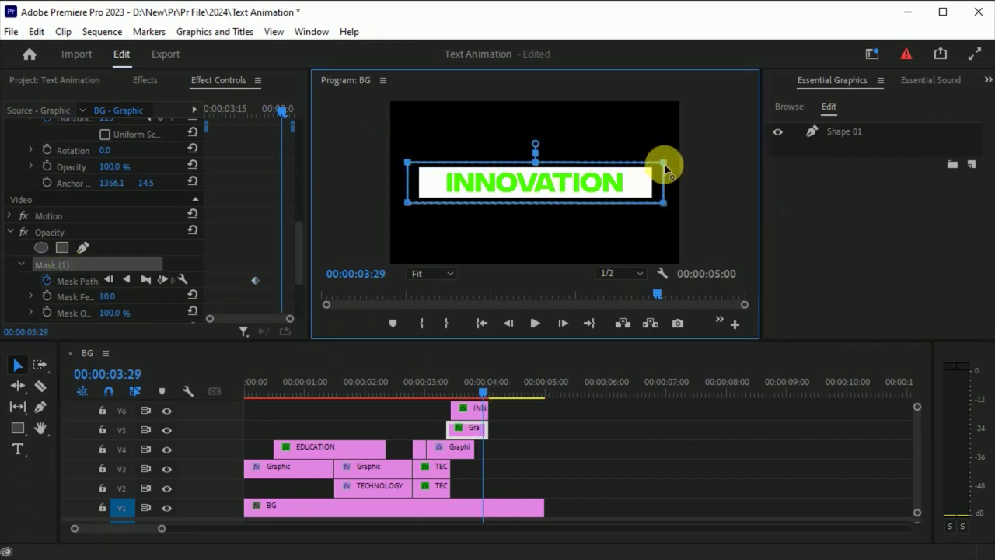
left_click_drag(663, 164, 666, 184)
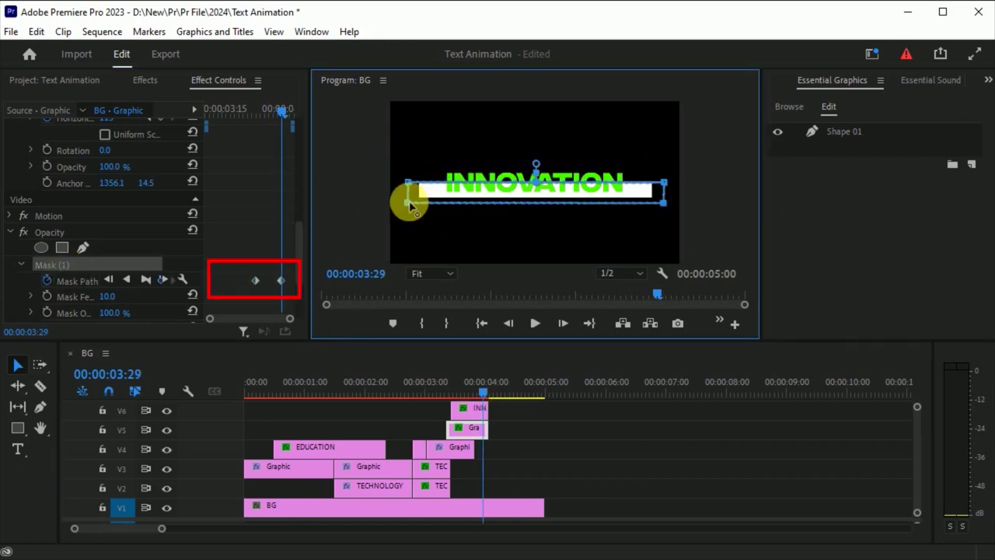
- Extend the ends of the INNOVATION clip on V6 and the bar graphic on V5 together past the four-second mark
left_click(476, 395)
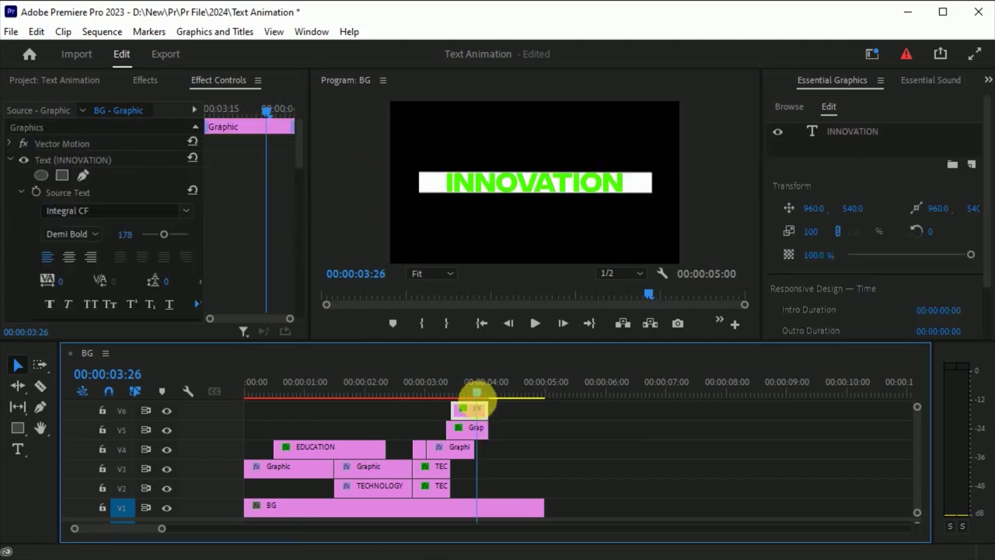
left_click(495, 438, "shift")
mouse_move(495, 438)
left_mouse_down()
mouse_move(514, 440)
mouse_move(505, 433)
left_mouse_up()
left_click(493, 430)
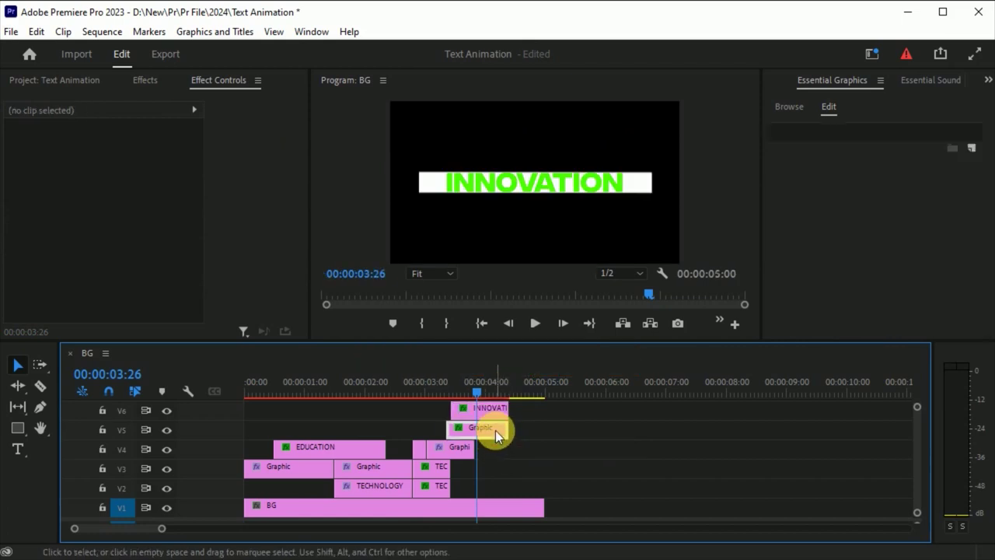
- Move the V5 bar's closing Mask Path keyframe past 00:00:04:00 to slow the bar's collapse
left_click_drag(302, 180, 306, 283)
left_click_drag(260, 242, 263, 240)
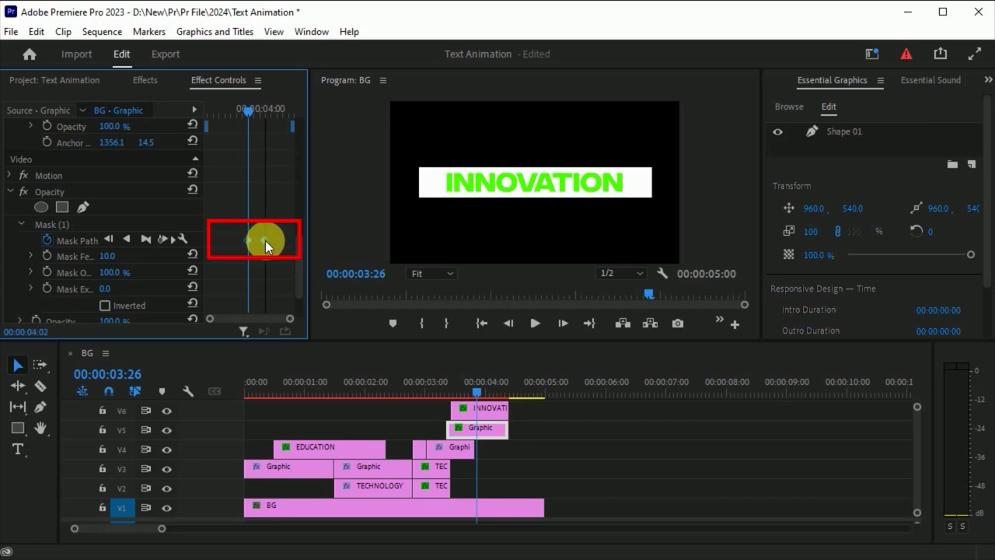
mouse_move(482, 388)
left_mouse_down()
mouse_move(457, 392)
mouse_move(486, 389)
left_mouse_up()
left_click(491, 410)
left_click_drag(296, 172, 299, 292)
left_click(478, 428)
scroll(300, 251, "down", 5)
left_click_drag(271, 213, 276, 217)
- Extend the V5 bar graphic and V6 INNOVATION clips to the end of the BG clip at 00:00:05:00
left_click_drag(470, 389, 503, 381)
left_click_drag(517, 424, 540, 428)
- Keyframe the V5 bar graphic's opacity from 100% at 00:00:04:08 to 0% at 00:00:04:16
left_click_drag(487, 391, 500, 394)
left_click(510, 429)
scroll(306, 274, "down", 3)
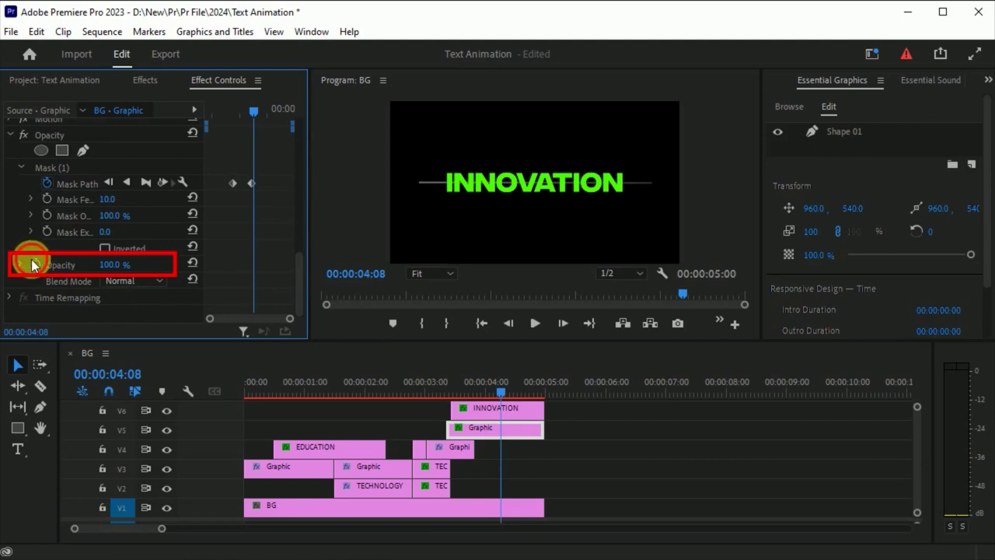
left_click_drag(253, 106, 268, 108)
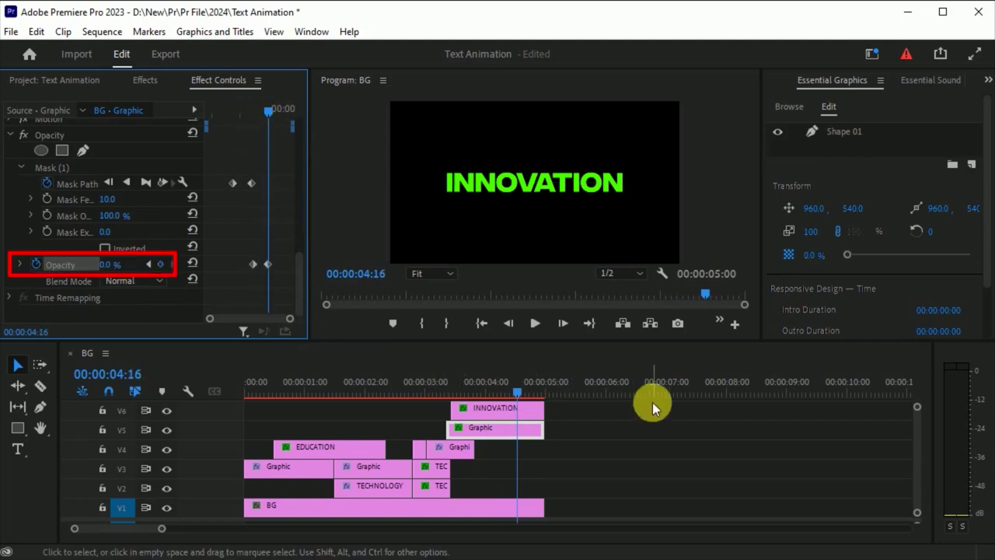
- Apply Ease Out to the bar's 0% opacity keyframe and Ease In to its 100% opacity keyframe
right_click(272, 268)
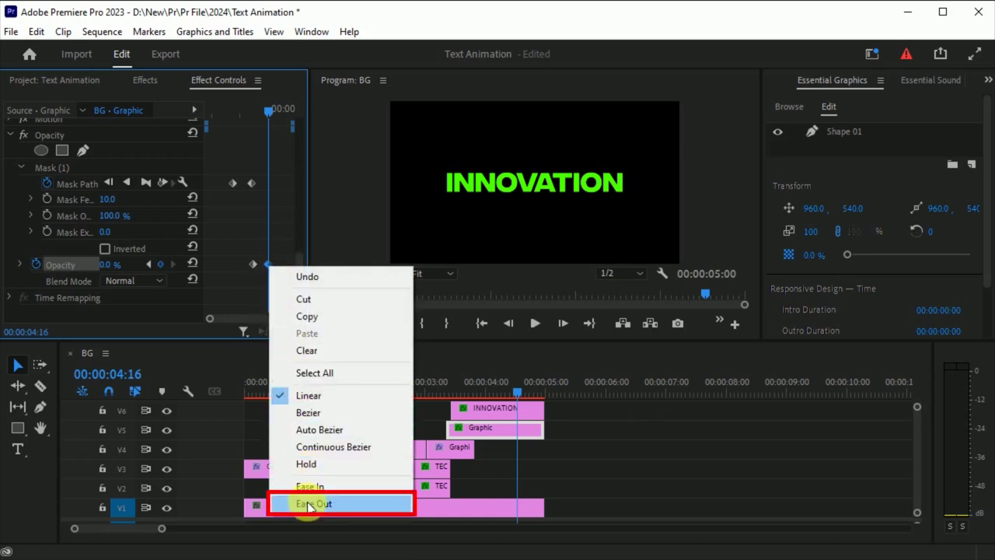
left_click(313, 504)
right_click(250, 265)
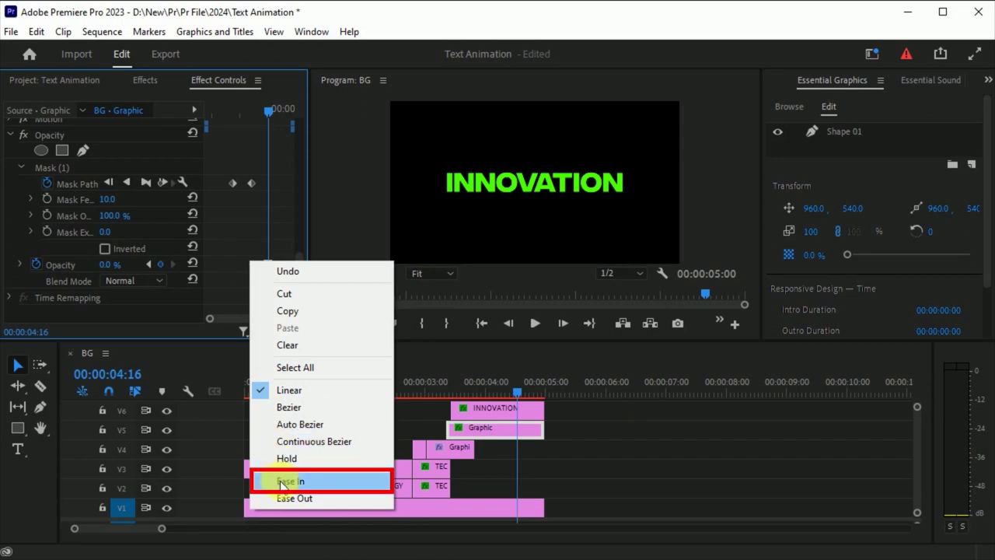
left_click(283, 483)
- Play back the INNOVATION reveal, go to the sequence end at 00:00:05:00, and render the sequence's video previews
left_click(472, 390)
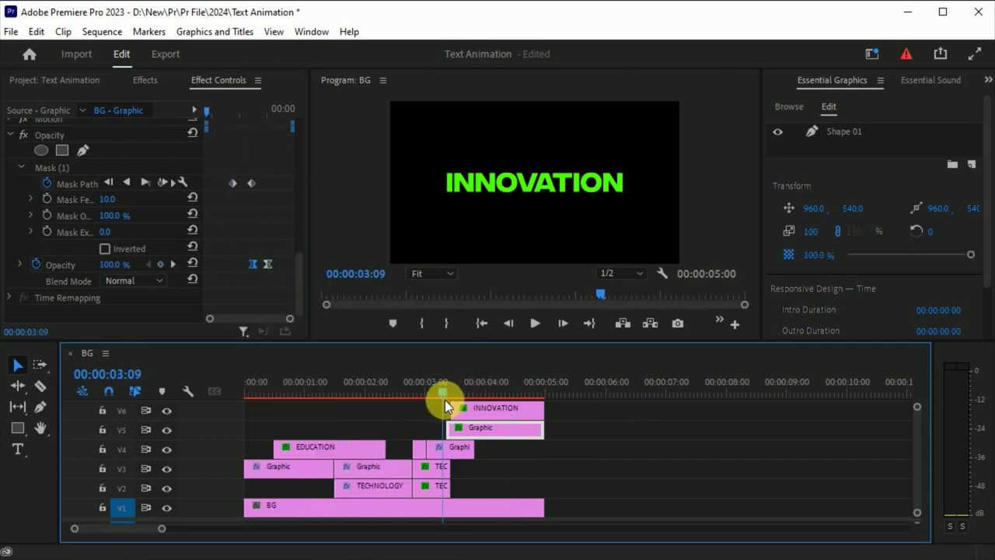
key("space")
left_click(540, 393)
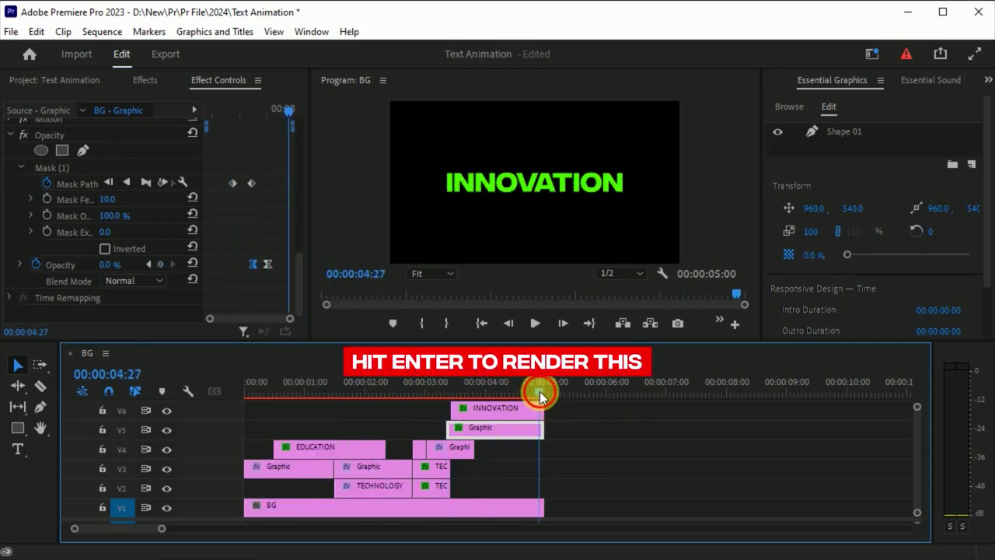
left_click_drag(539, 395, 563, 412)
key("Return")
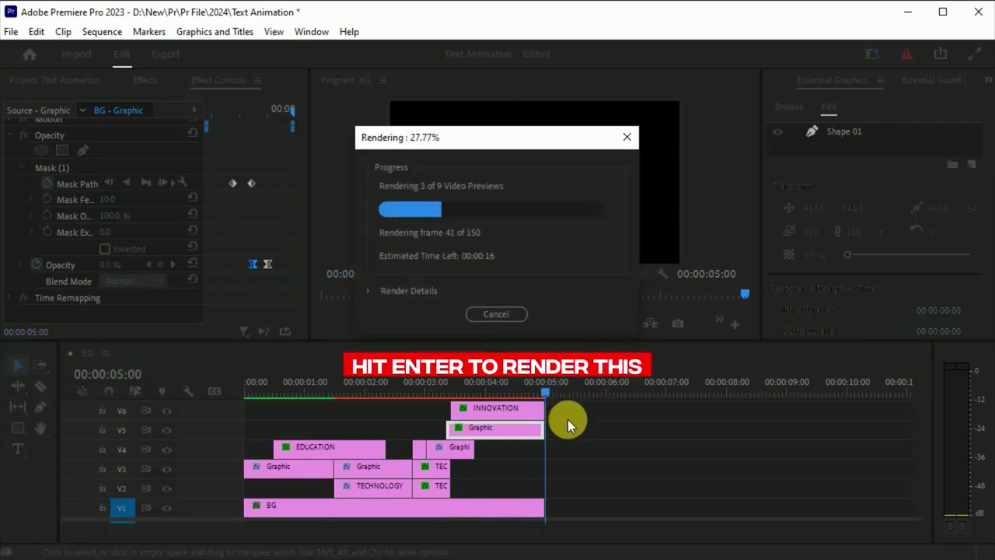